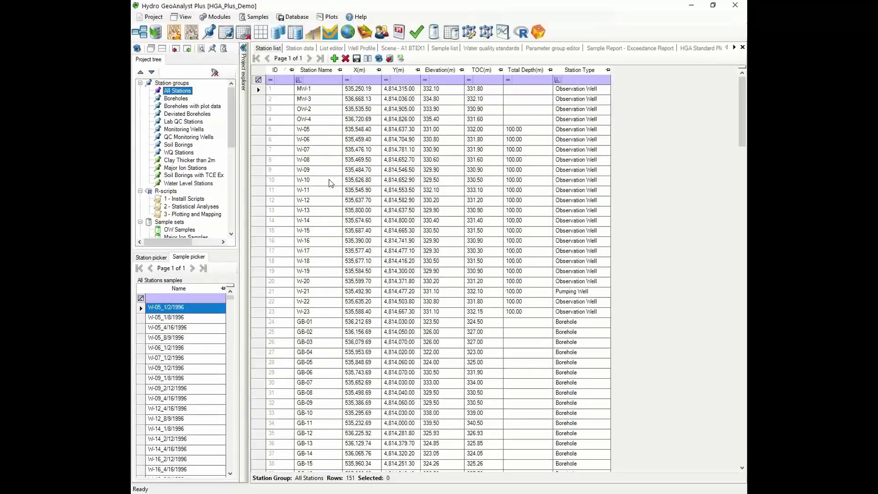
Step: Filter the station list by the station name MW- and clear the filter again
scroll(390, 185, "down", 20)
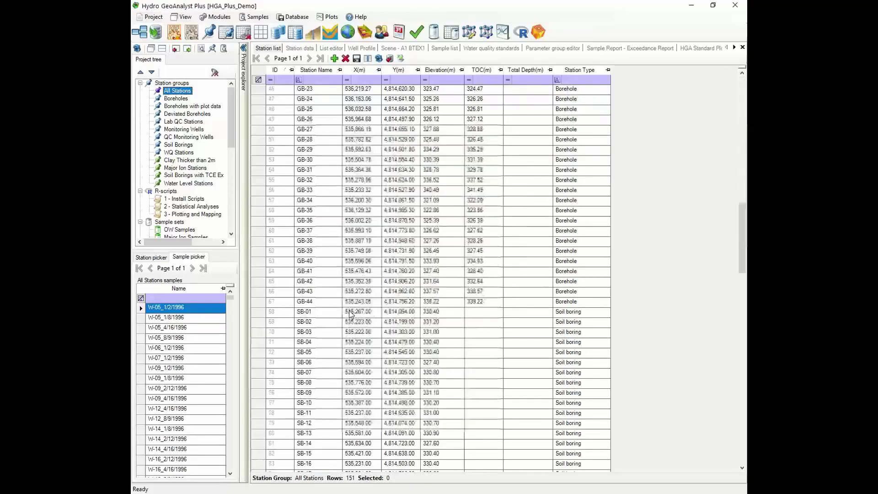
scroll(348, 314, "up", 20)
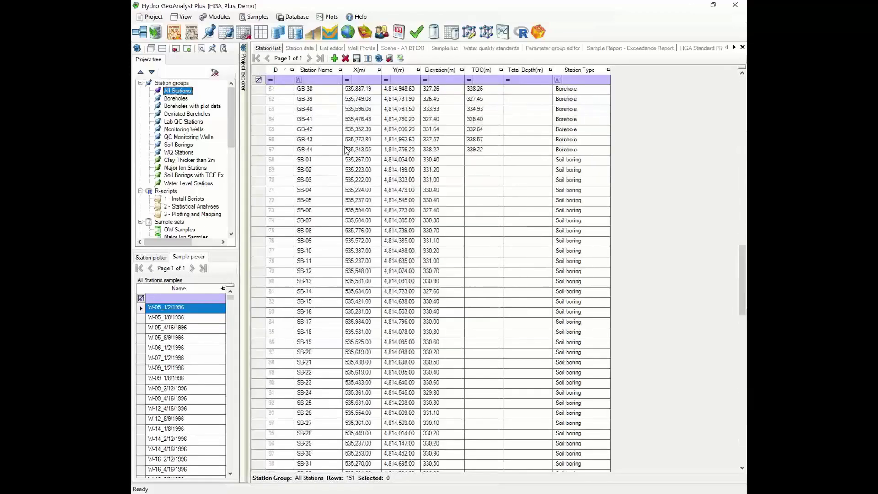
scroll(346, 122, "up", 4)
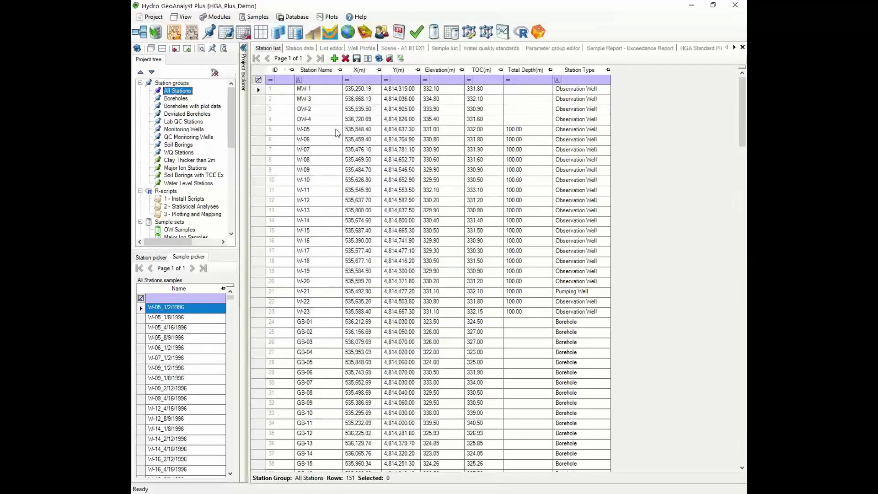
left_click(318, 78)
type("MW-")
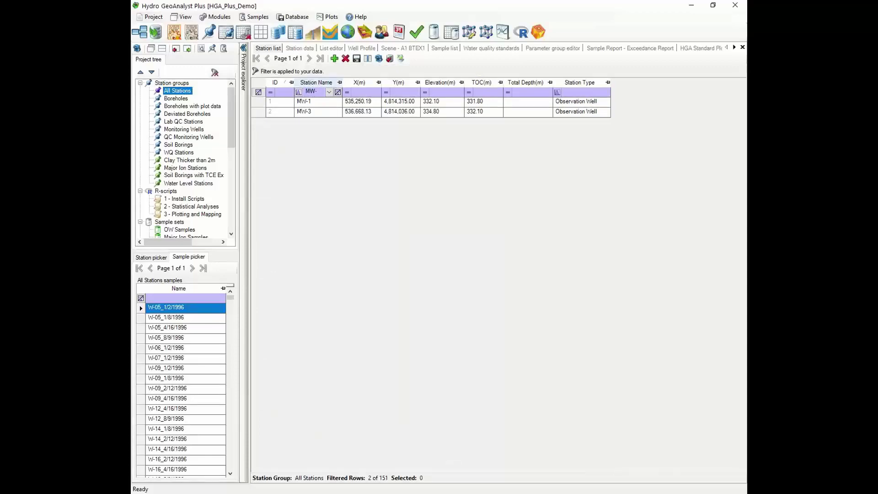
key("BackSpace")
Step: Filter the station list to the Borehole station type and clear that filter
left_click(597, 80)
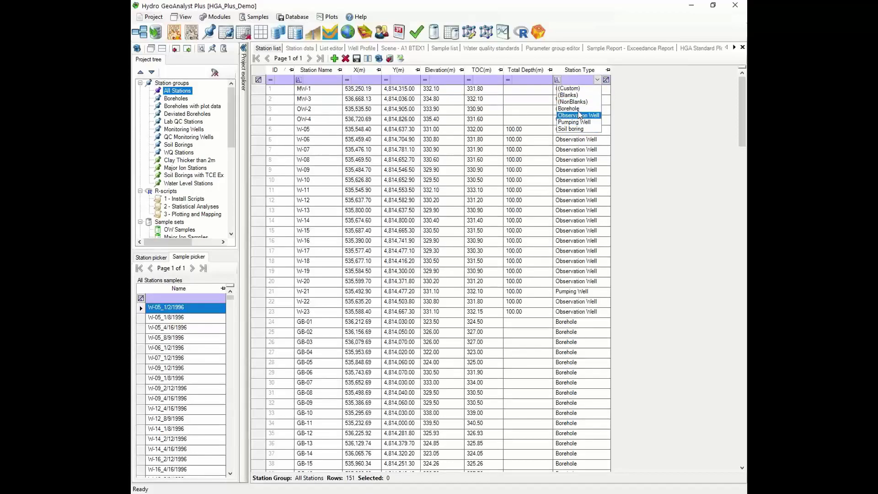
left_click(577, 108)
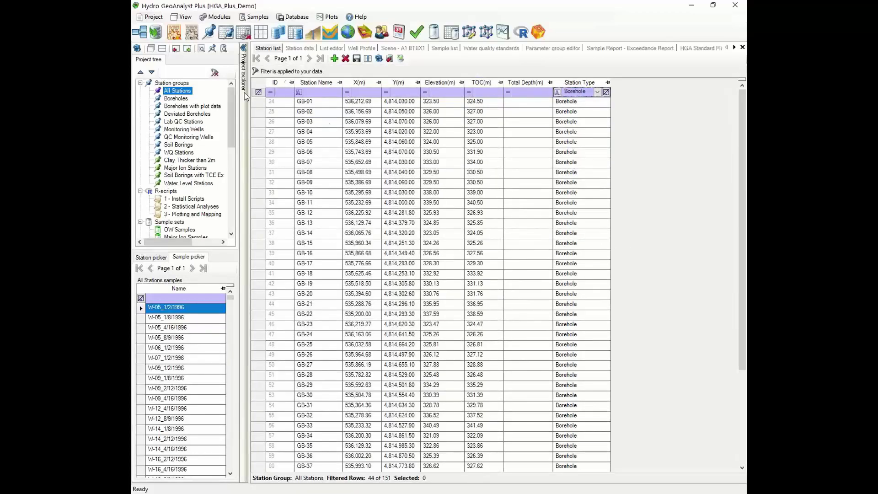
left_click(258, 91)
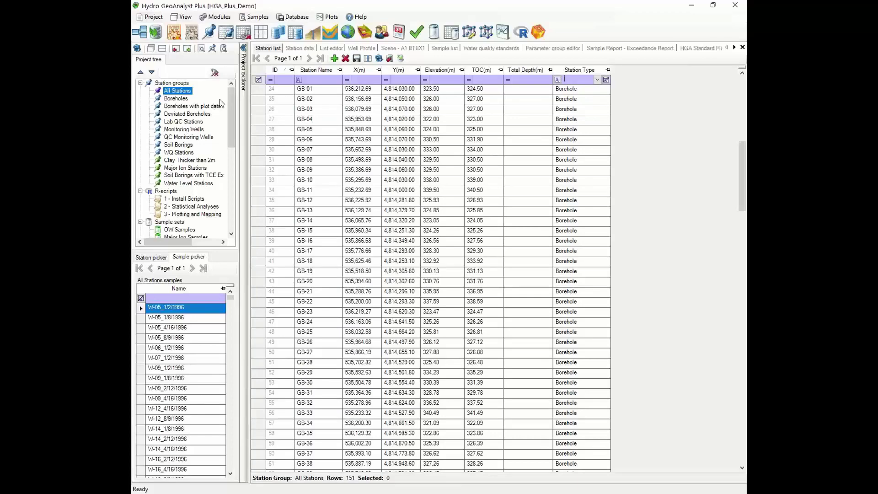
Step: Look through the project tree from the station groups down to the plot collections
scroll(221, 137, "down", 10)
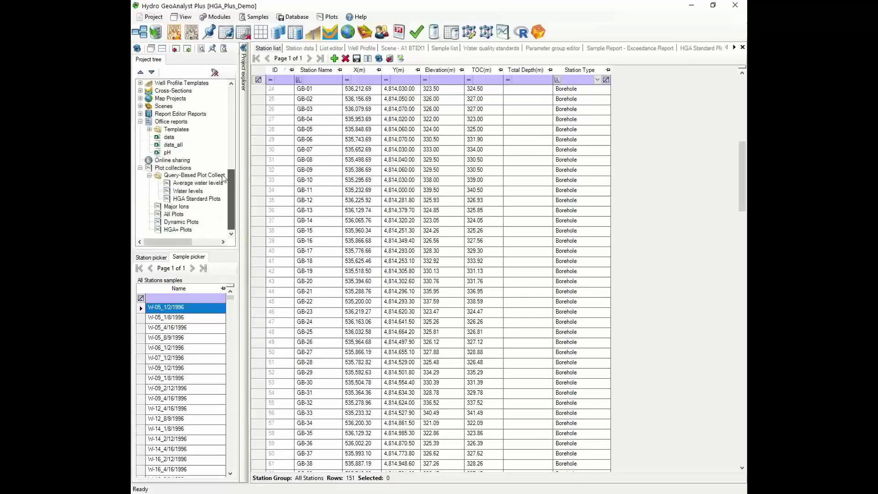
scroll(225, 183, "up", 8)
scroll(229, 197, "down", 8)
scroll(229, 183, "up", 10)
scroll(227, 151, "down", 10)
scroll(222, 100, "up", 5)
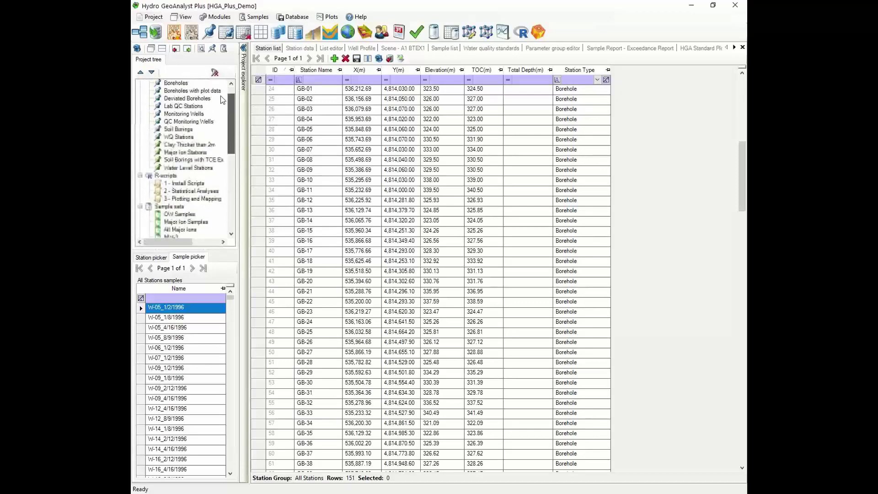
scroll(222, 96, "up", 1)
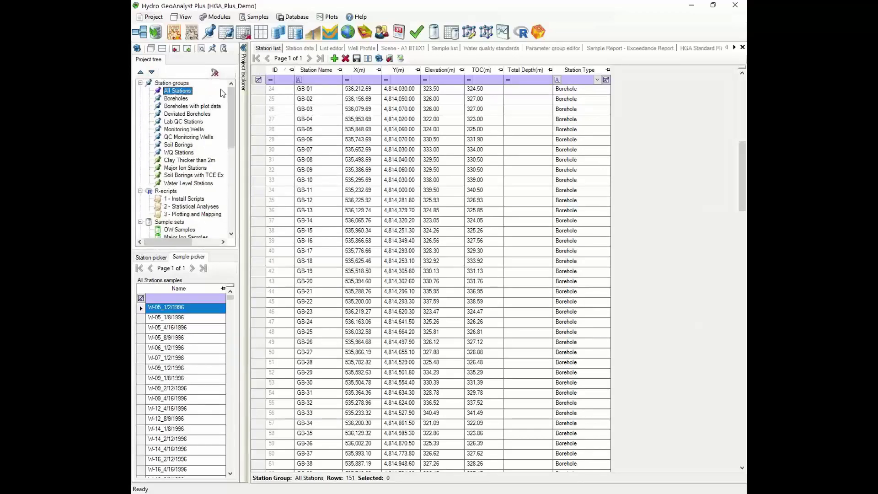
Step: View the station data of several stations from MW-3 to W-08, then return to station MW-1
left_click(298, 49)
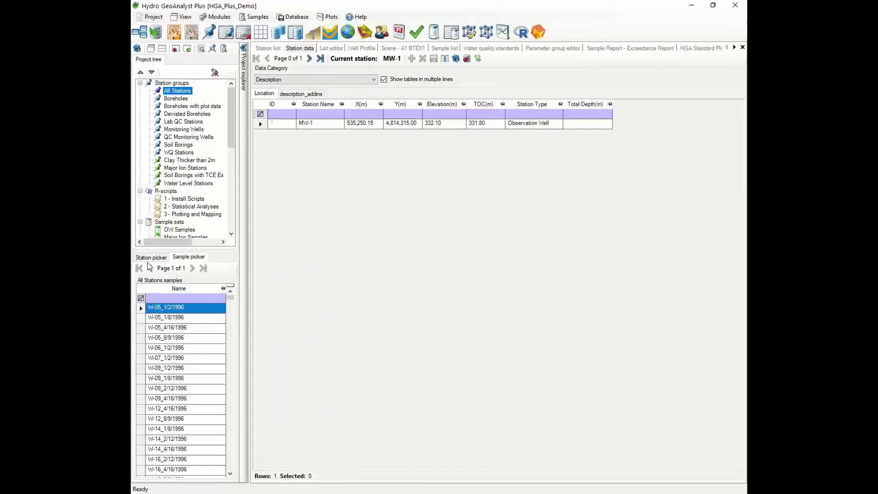
left_click(151, 258)
left_click(143, 315)
left_click(141, 333)
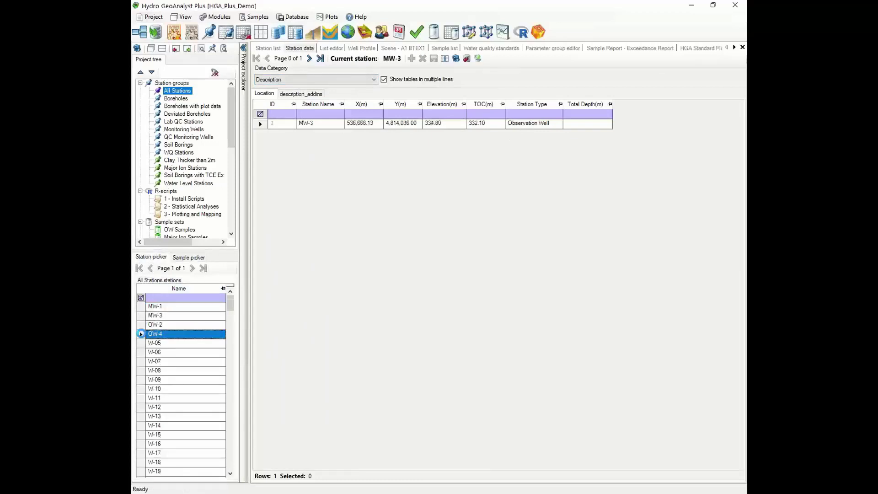
left_click(141, 352)
left_click(141, 370)
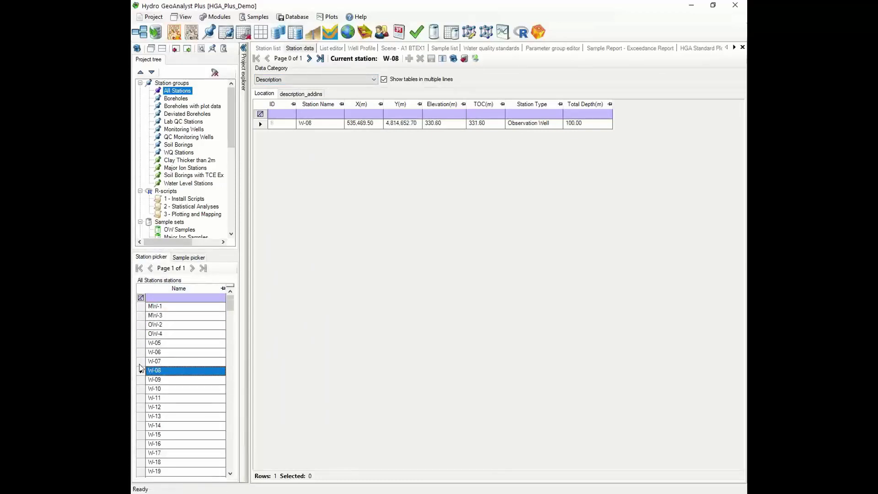
key("Home")
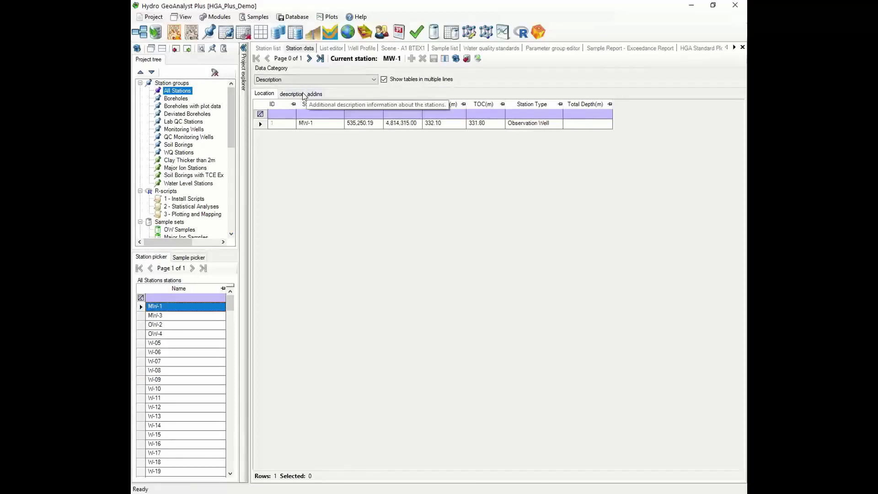
Step: View the Monitoring Event water levels of several stations, then show the samples of station MW-1
left_click(313, 80)
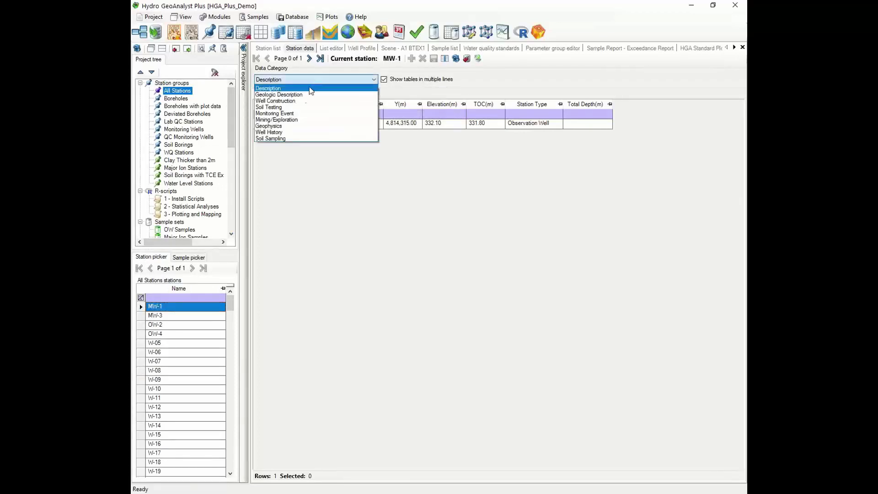
left_click(301, 113)
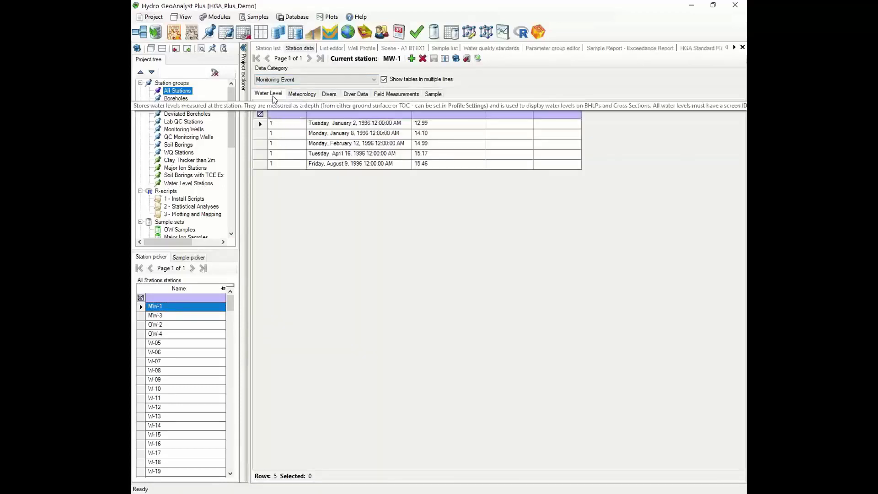
left_click(143, 315)
left_click(145, 334)
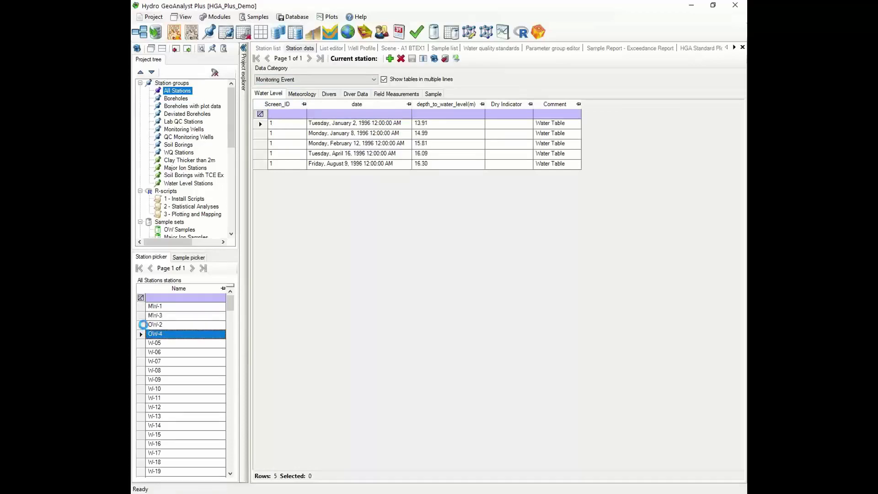
left_click(147, 307)
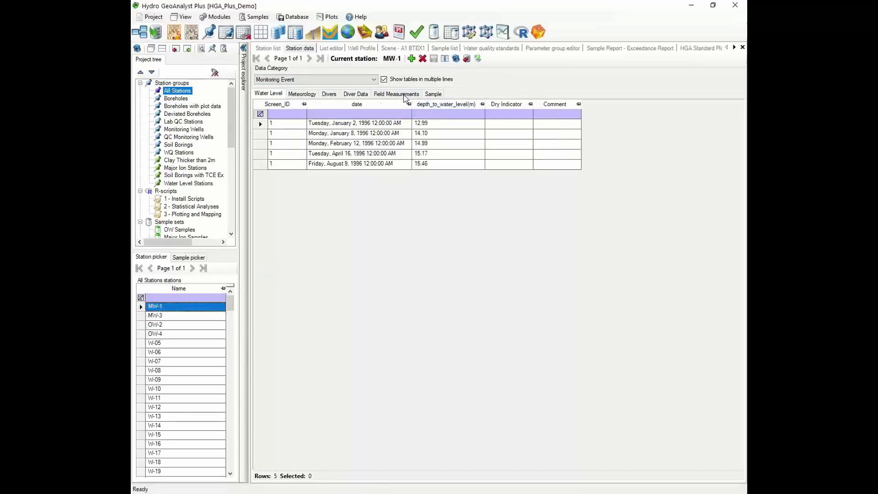
left_click(433, 94)
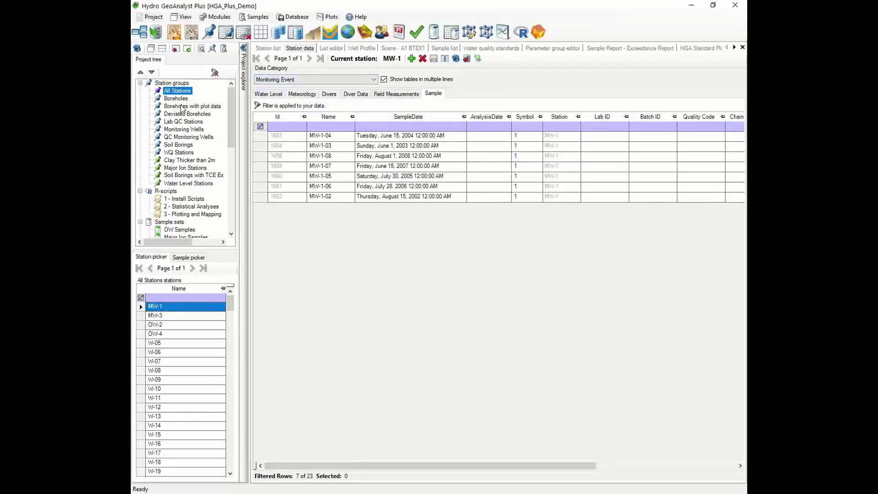
Step: Switch to the Boreholes with plot data station group and show the Description data of GB-01
left_click(183, 107)
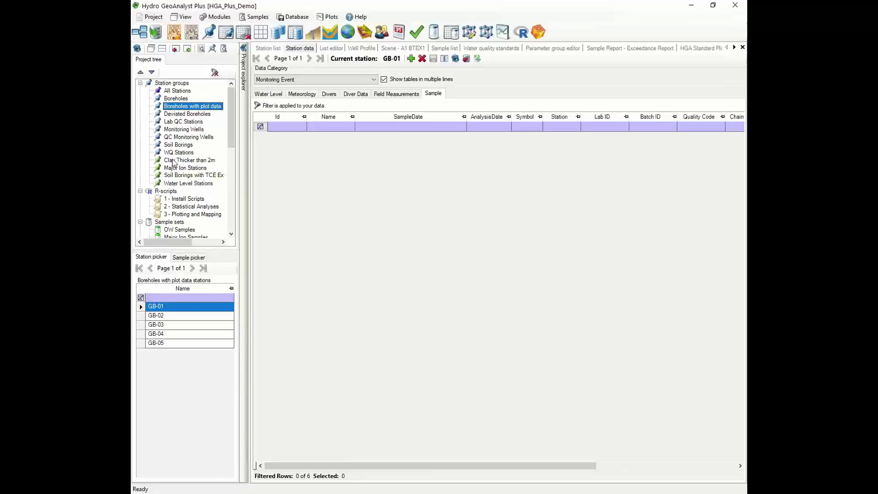
left_click(292, 79)
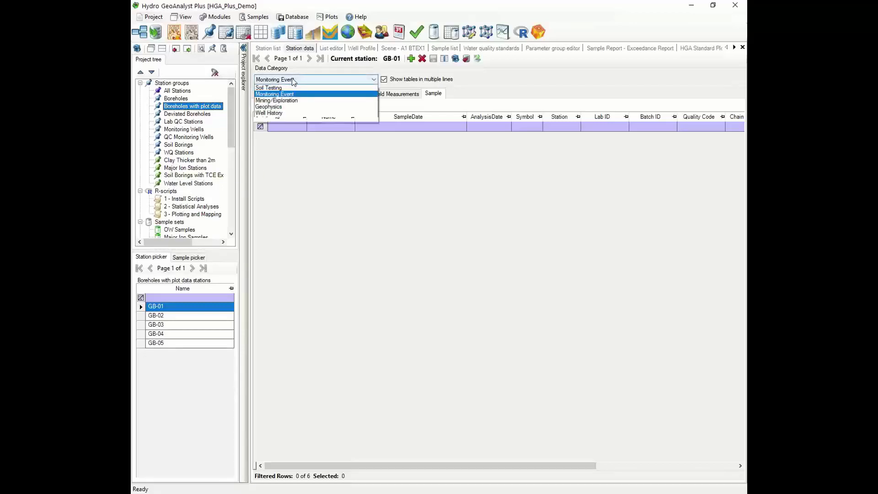
left_click(277, 88)
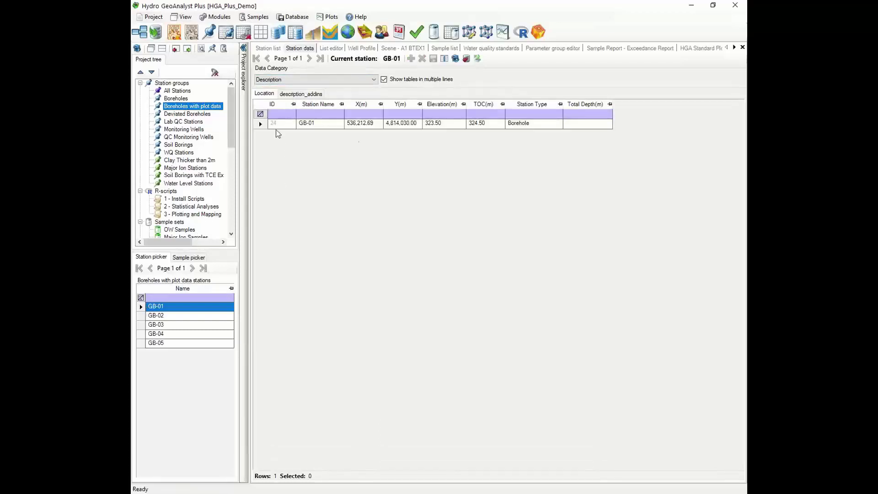
Step: Show the Geologic Description data of GB-01, checking the Hydrogeology and Modeling tables before returning to Lithology
left_click(304, 81)
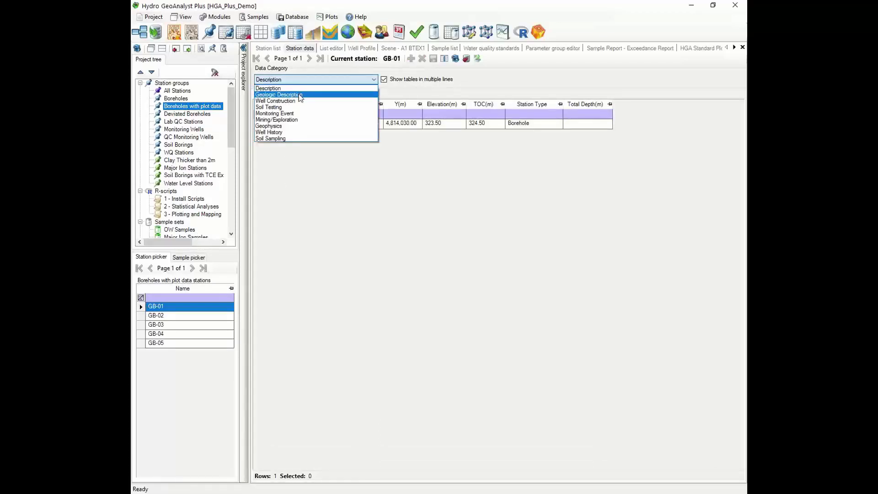
left_click(301, 95)
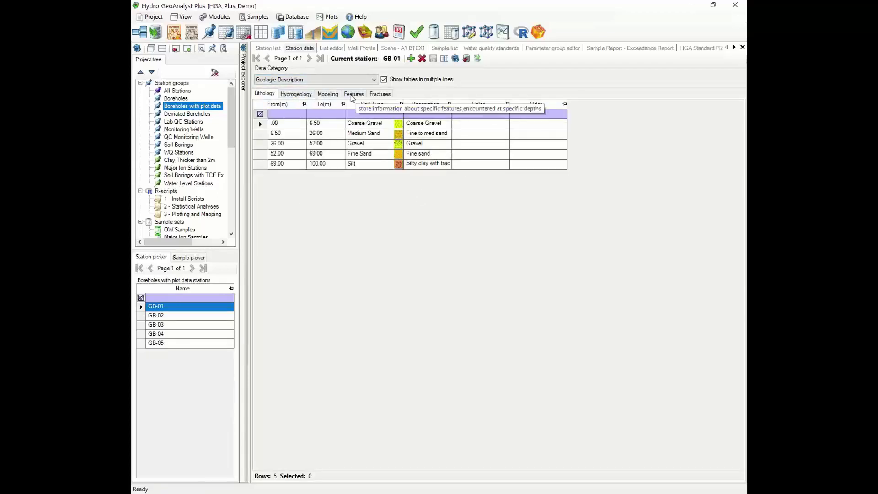
left_click(296, 94)
left_click(327, 94)
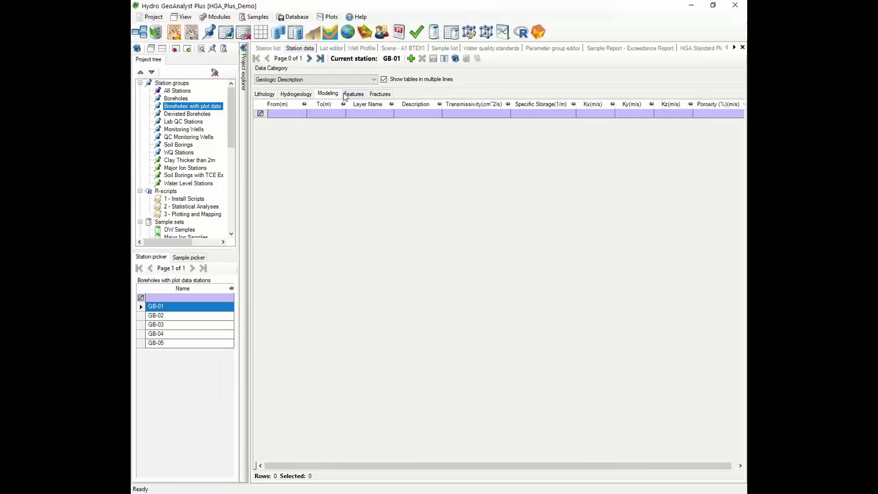
left_click(269, 95)
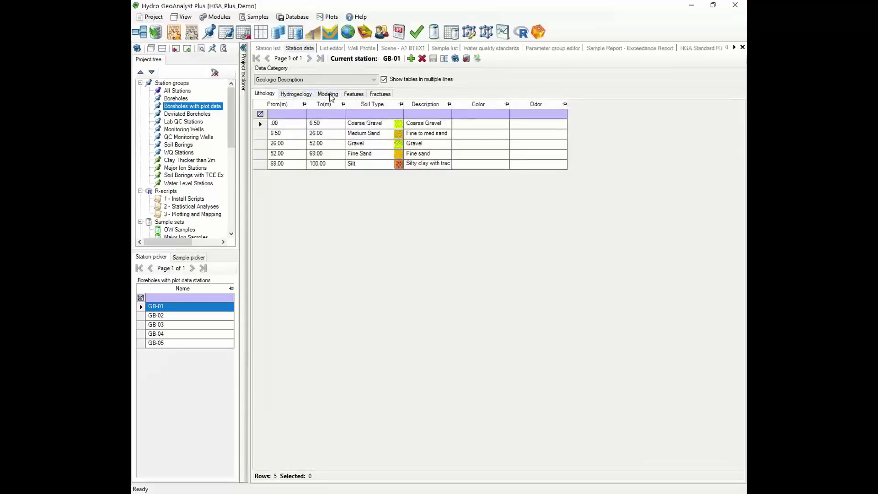
Step: View the Well Construction data of GB-01, then its Geophysics data
left_click(303, 82)
left_click(316, 97)
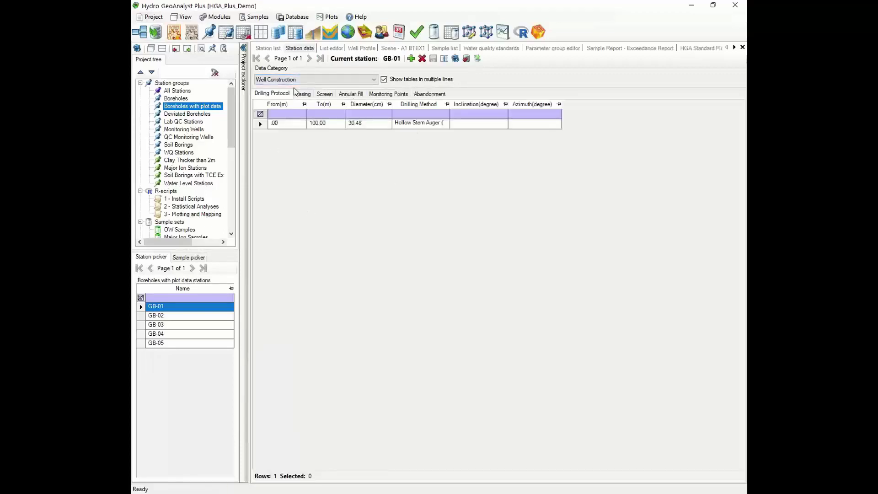
left_click(293, 80)
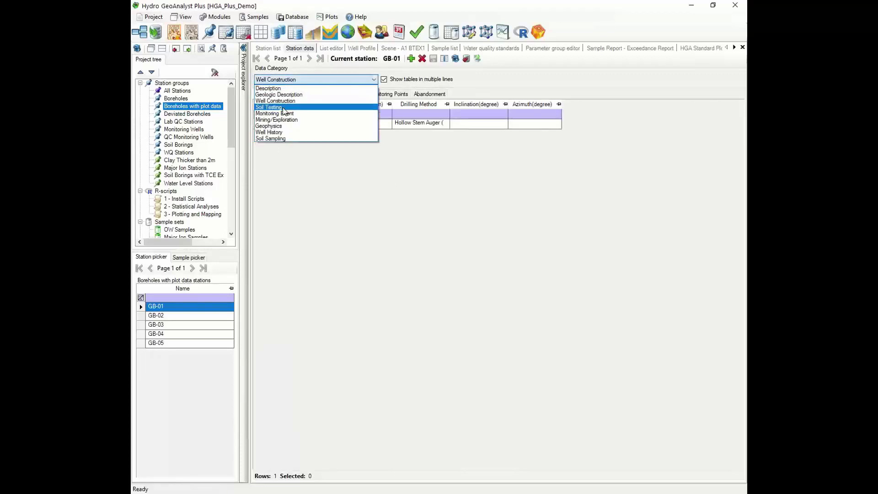
left_click(286, 126)
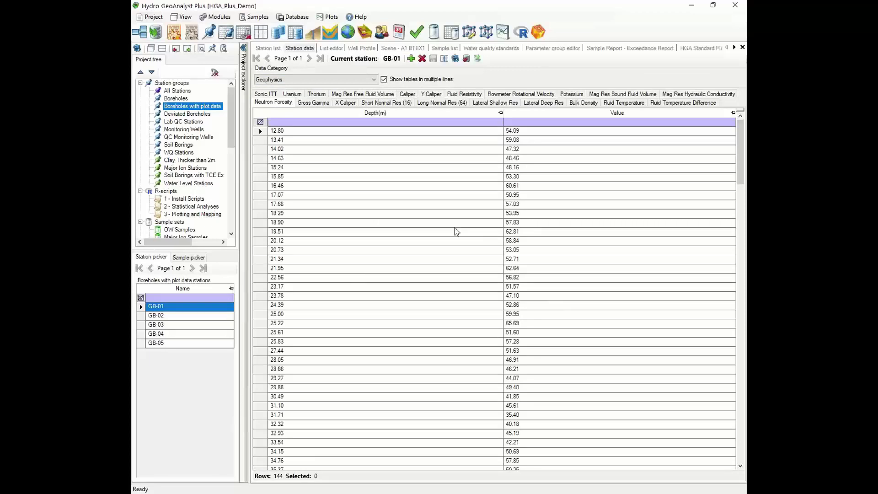
Step: Add Soil boring from the distinct existing values to the Station Type list items and save the list
left_click(330, 51)
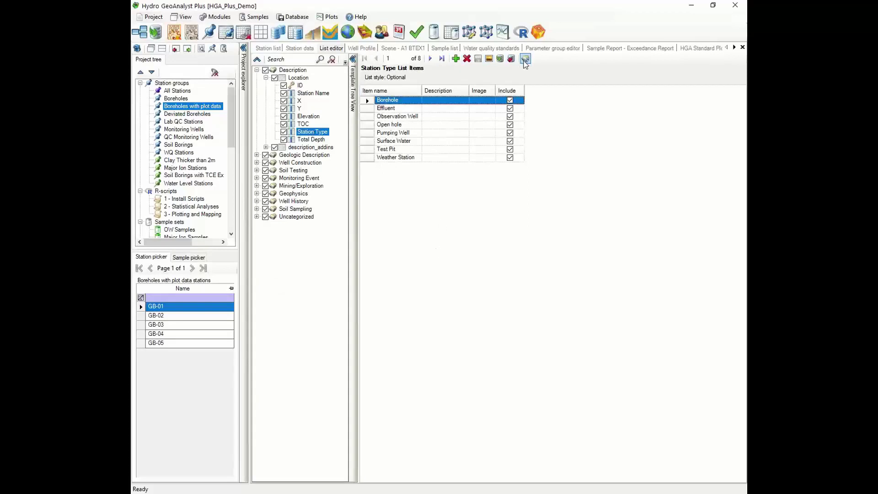
left_click(525, 60)
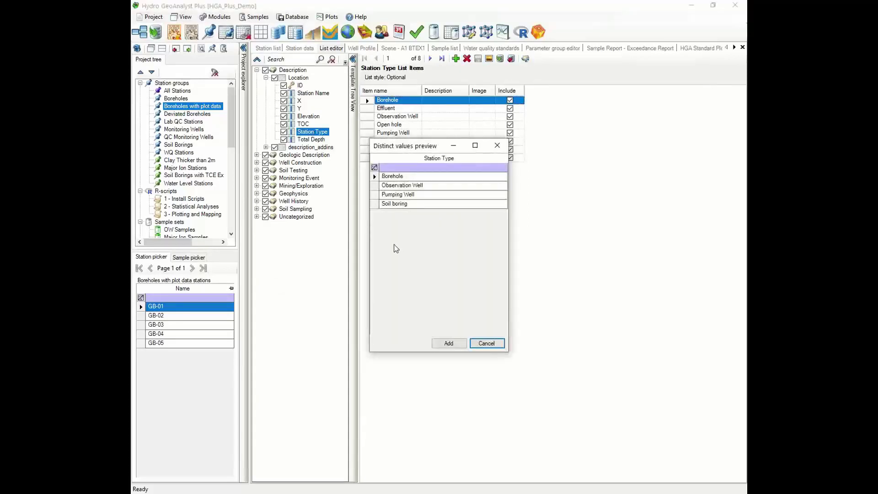
left_click_drag(412, 150, 421, 202)
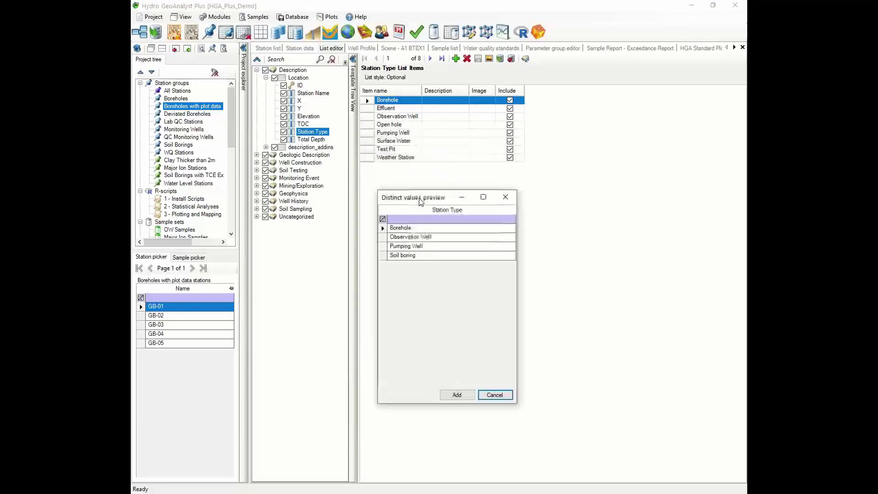
left_click(388, 255)
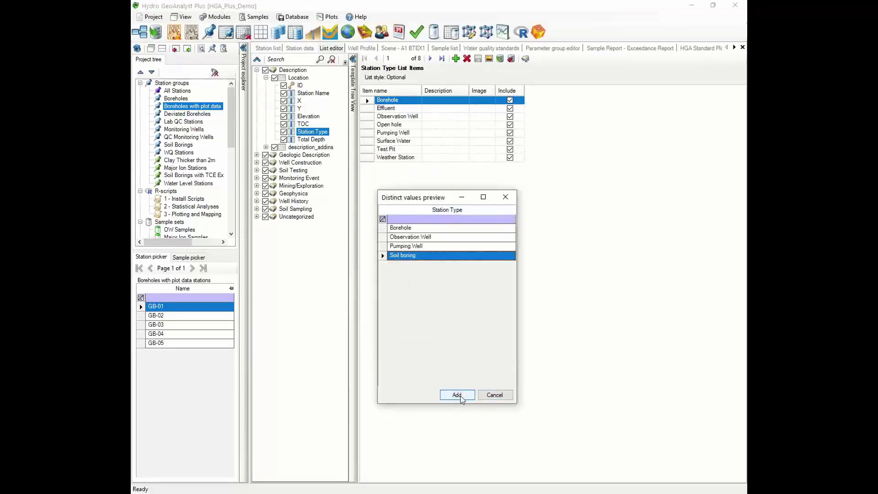
left_click(458, 395)
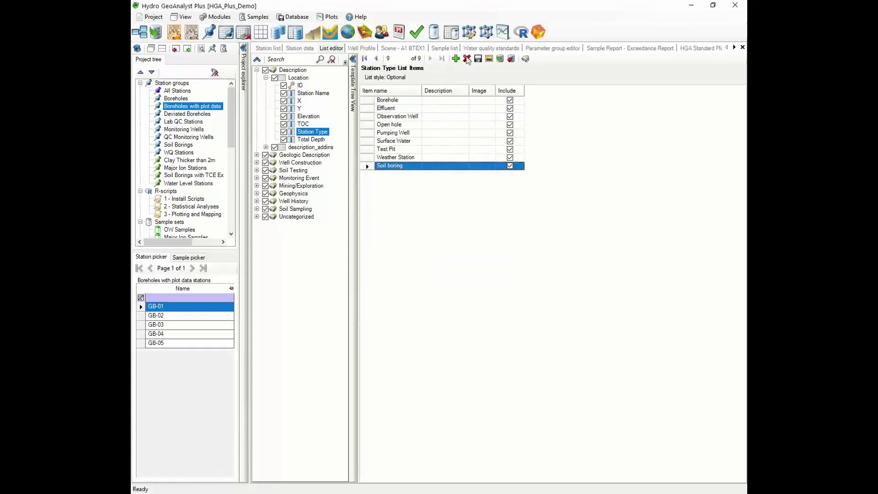
left_click(478, 58)
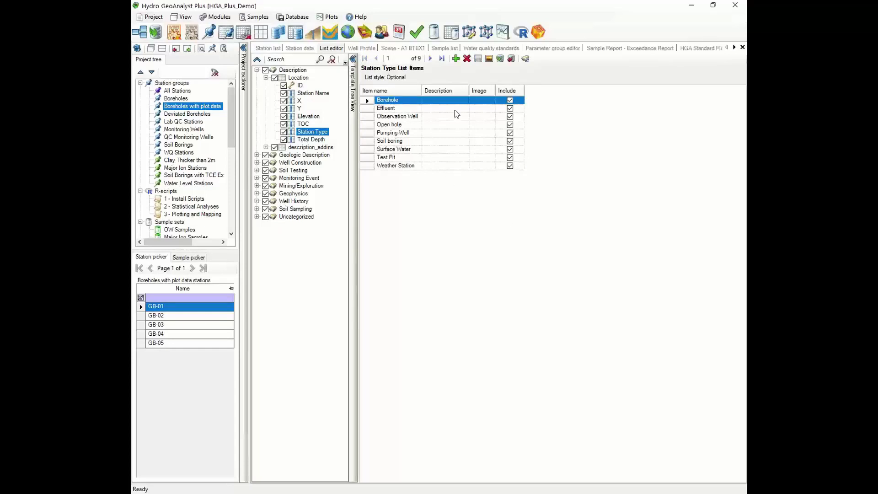
Step: Display the well profile of GB-01 with the 2 - Borehole Log with Resistivity template
left_click(360, 48)
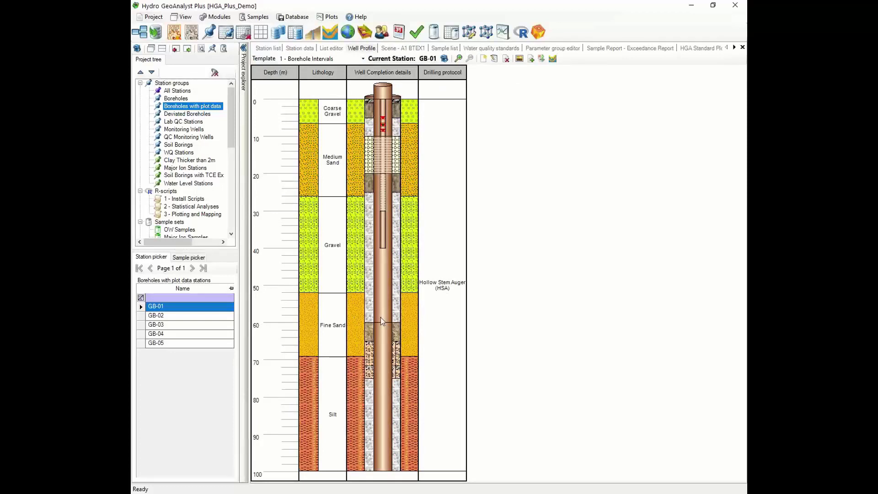
left_click(363, 59)
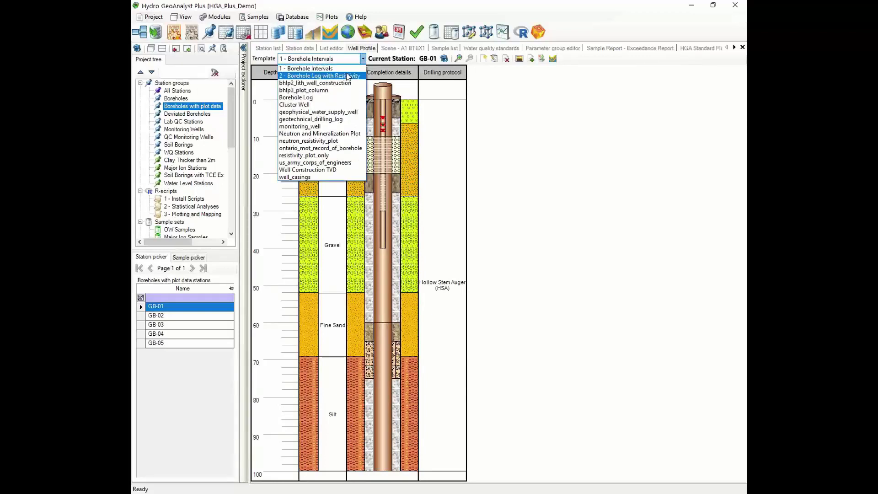
left_click(348, 77)
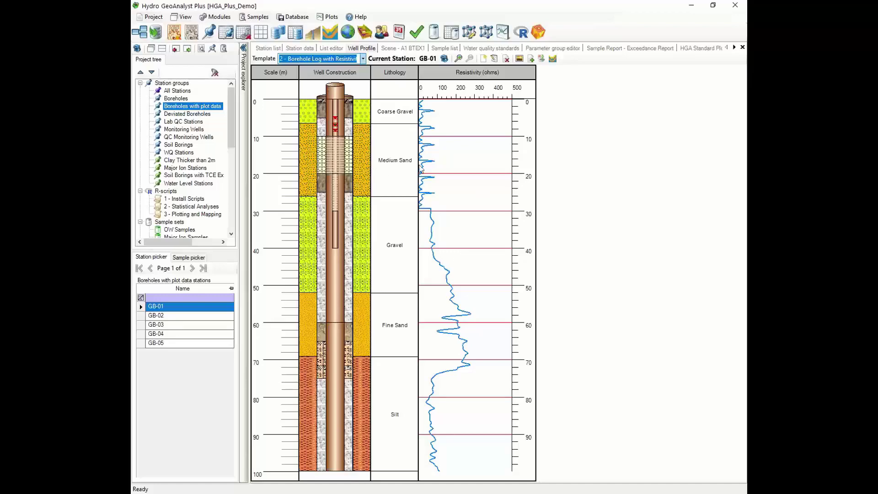
Step: View the A1 BTEX1 3D scene with its BTEX plume and cross sections from another angle
left_click(403, 49)
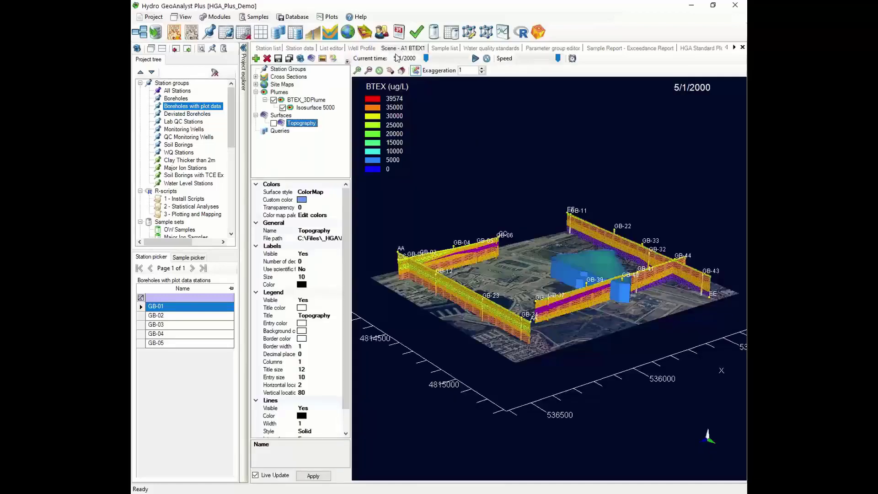
left_click_drag(542, 319, 422, 357)
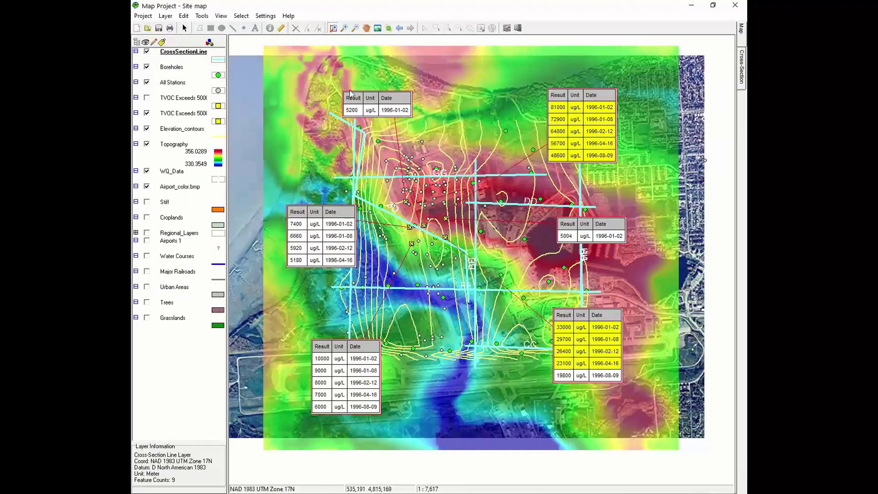
Step: Select the Boreholes layer in the site map, then view cross-section AA with its Geology layers hidden
left_click(172, 69)
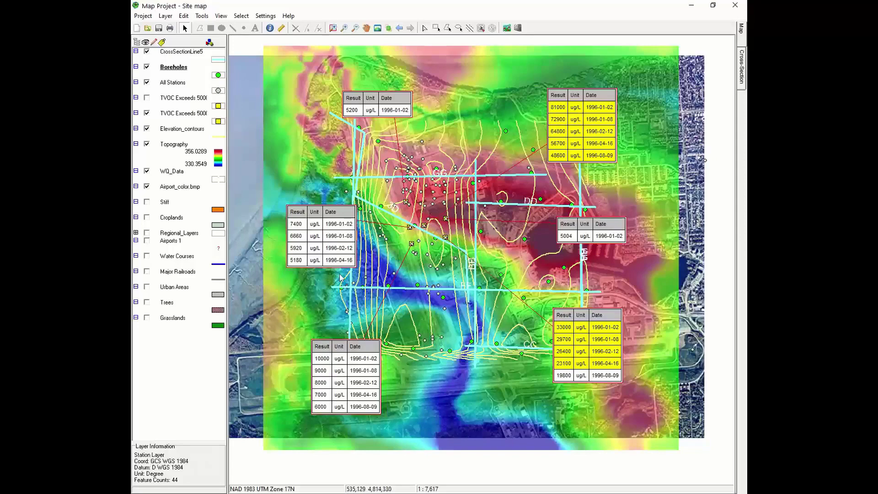
left_click(741, 66)
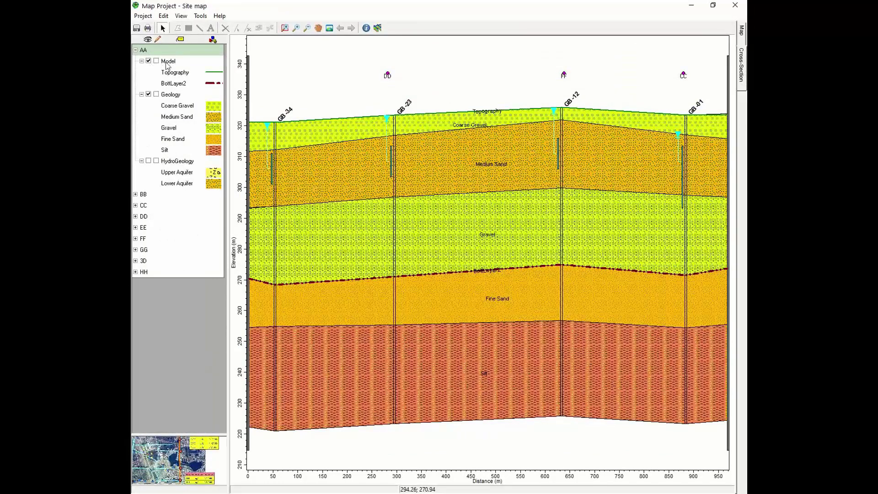
left_click(167, 95)
left_click(148, 95)
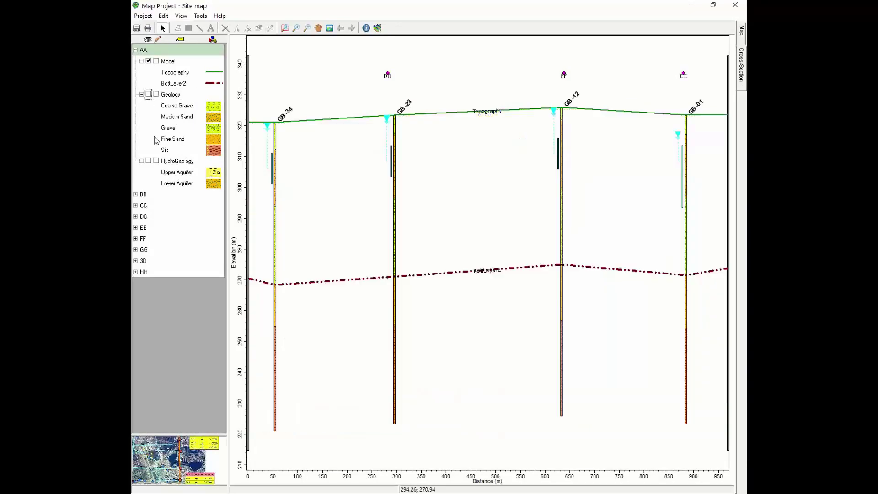
Step: Show and hide the HydroGeology layers of cross-section AA, then activate its Model layers
left_click(148, 160)
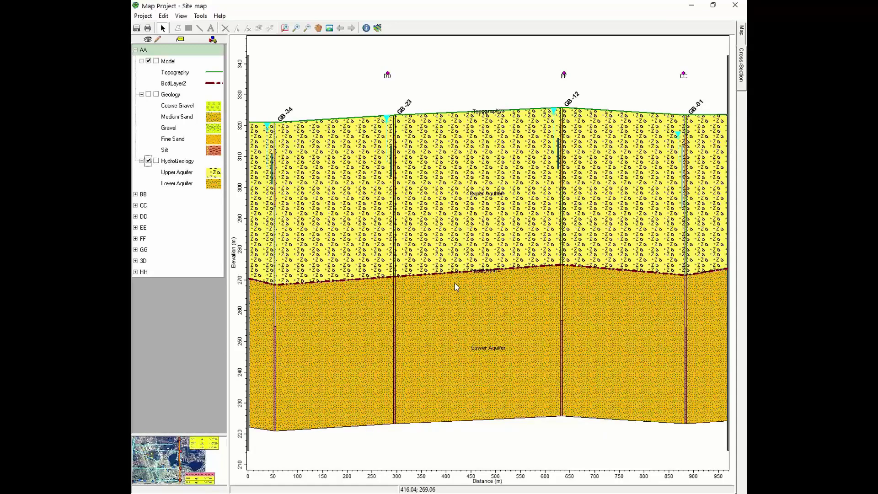
left_click(148, 161)
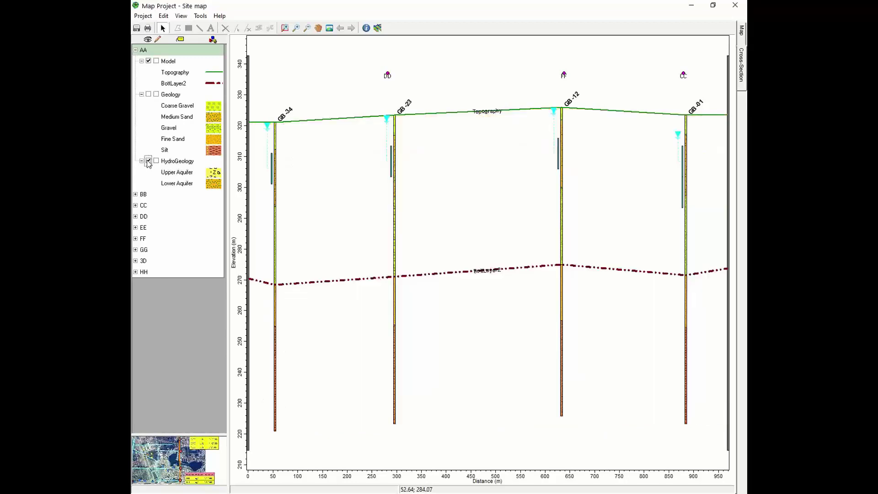
left_click(148, 63)
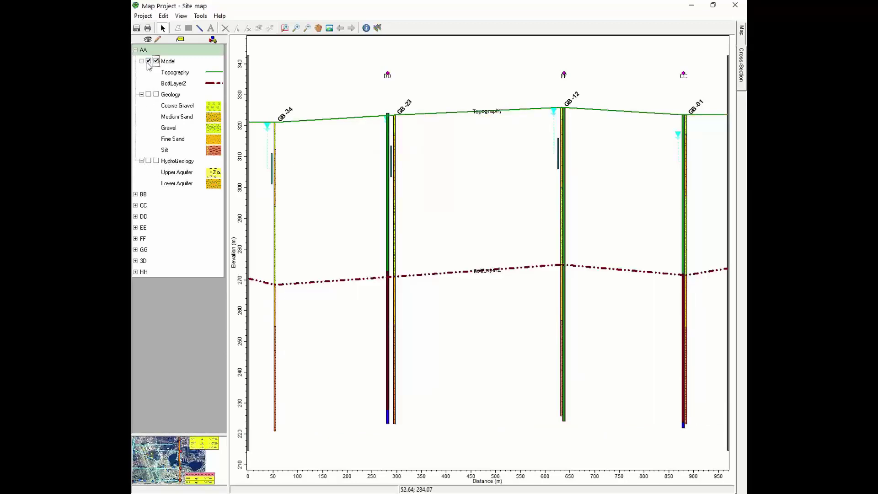
left_click(147, 63)
left_click(145, 192)
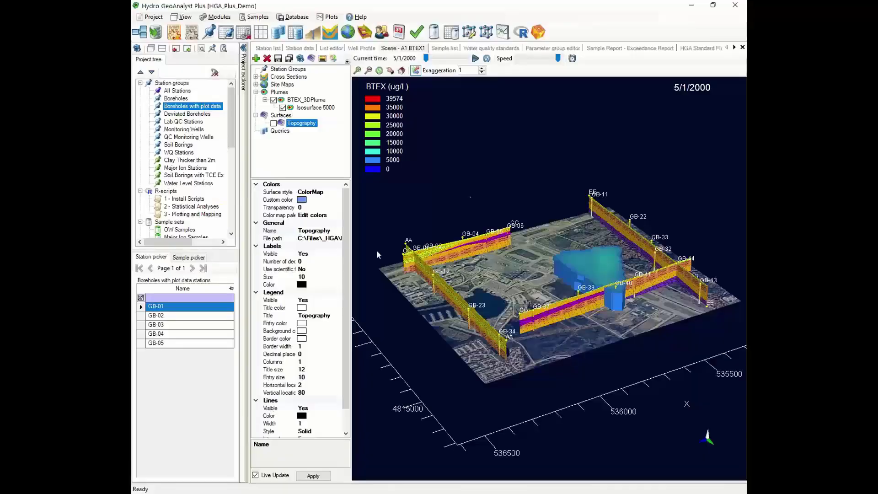
Step: Play the BTEX plume animation in the A1 BTEX1 scene and pause it at 6/10/2000, then show and hide the Topography surface
left_click_drag(510, 273, 490, 267)
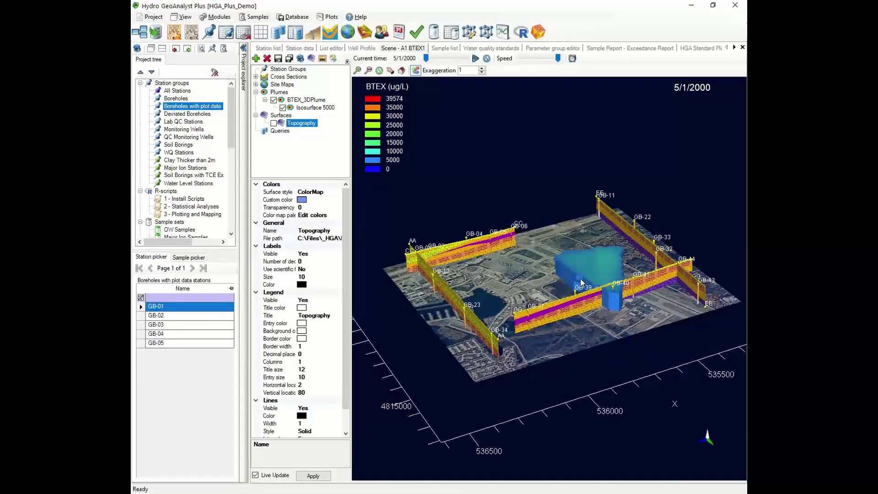
left_click(475, 59)
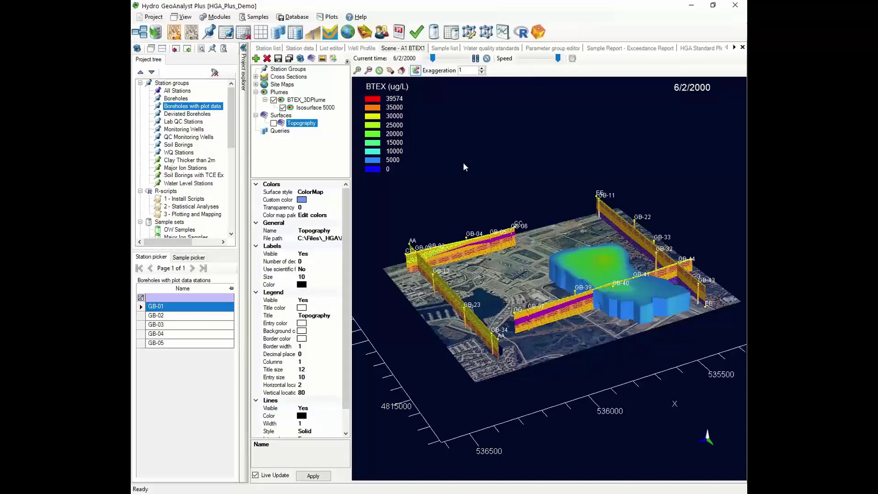
left_click(475, 58)
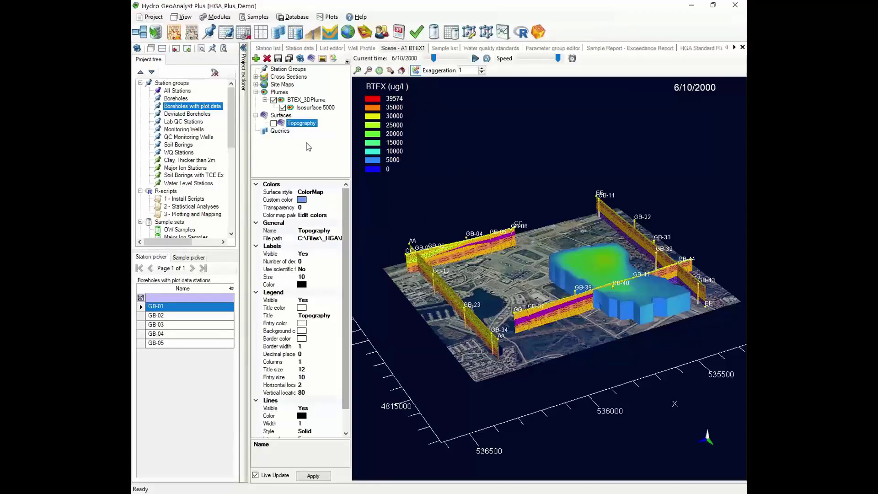
left_click(273, 124)
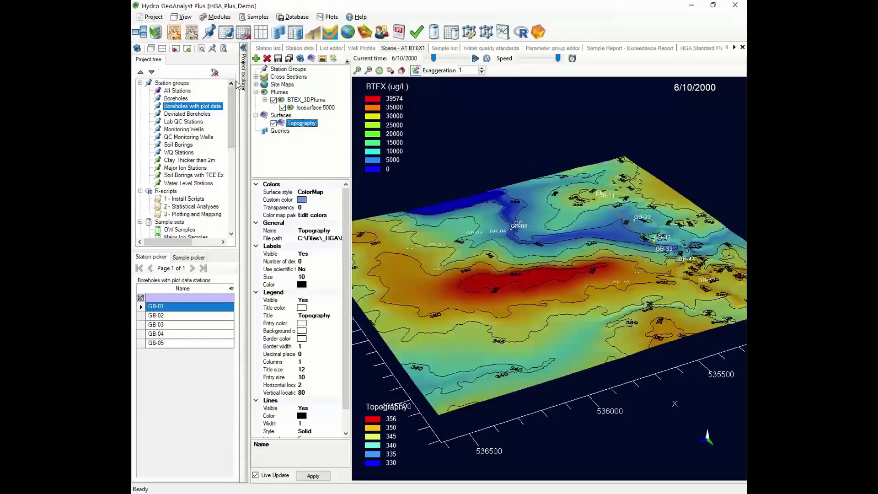
left_click(273, 123)
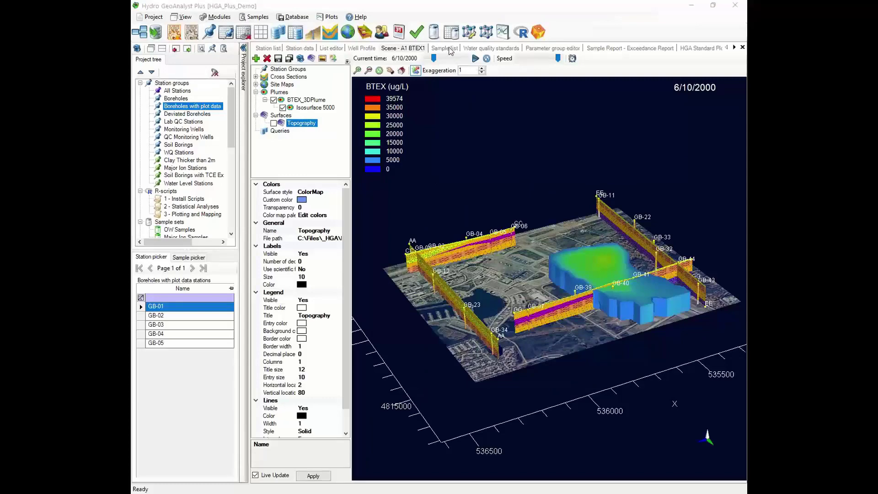
Step: Open the sample list for Boreholes with plot data, check the sample date filter and select the first GB-01 sample
left_click(450, 49)
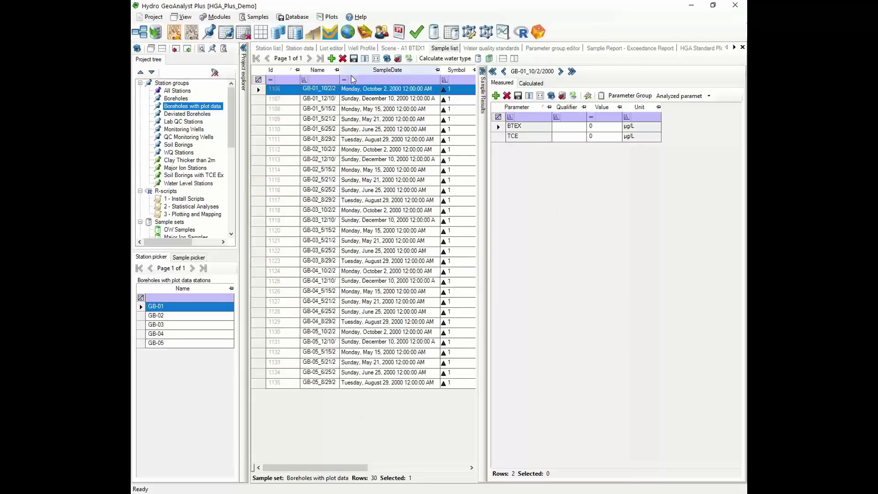
left_click(370, 81)
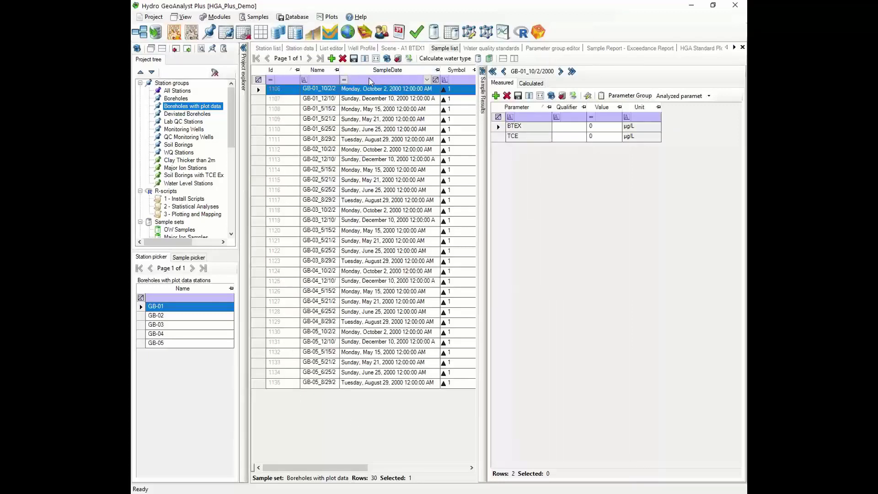
left_click(370, 79)
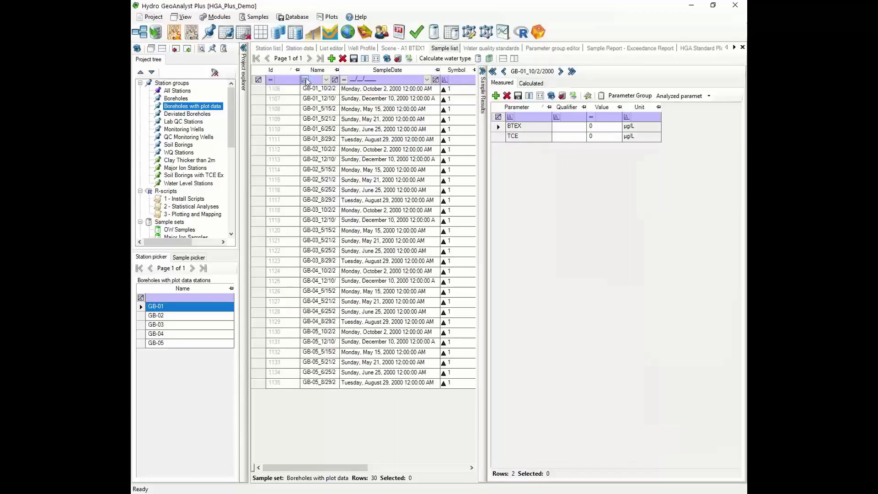
left_click_drag(319, 466, 283, 468)
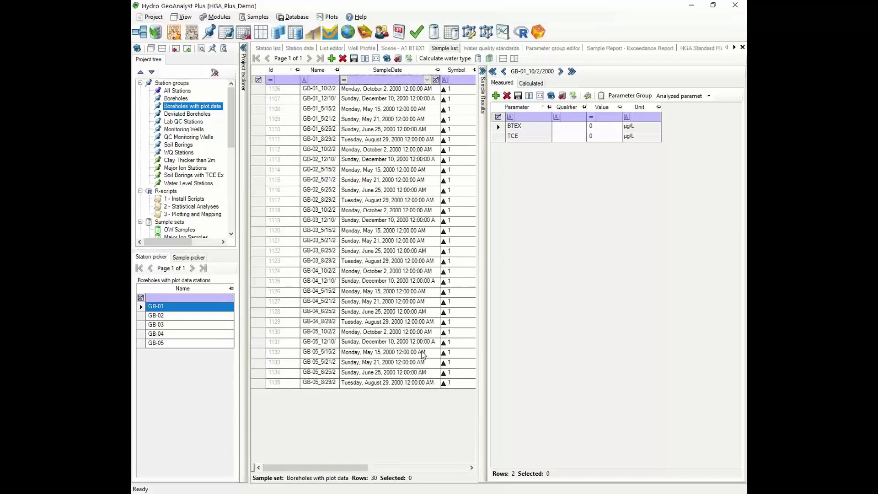
left_click(551, 231)
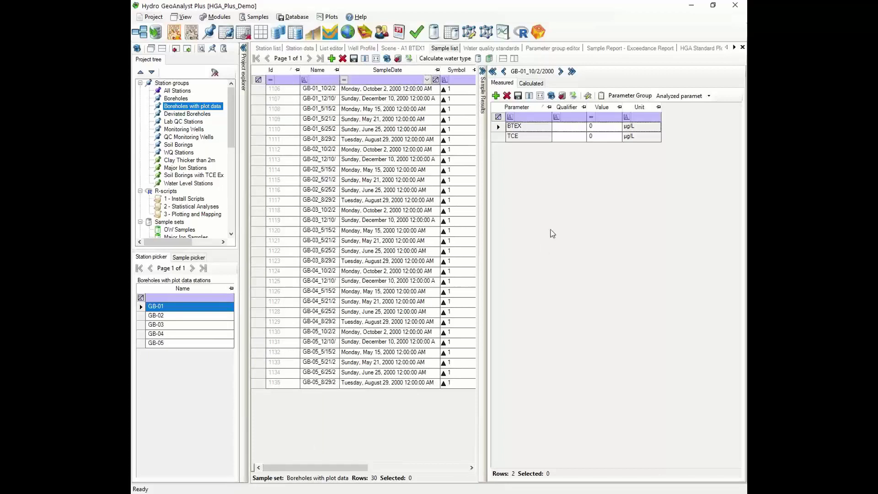
left_click(258, 91)
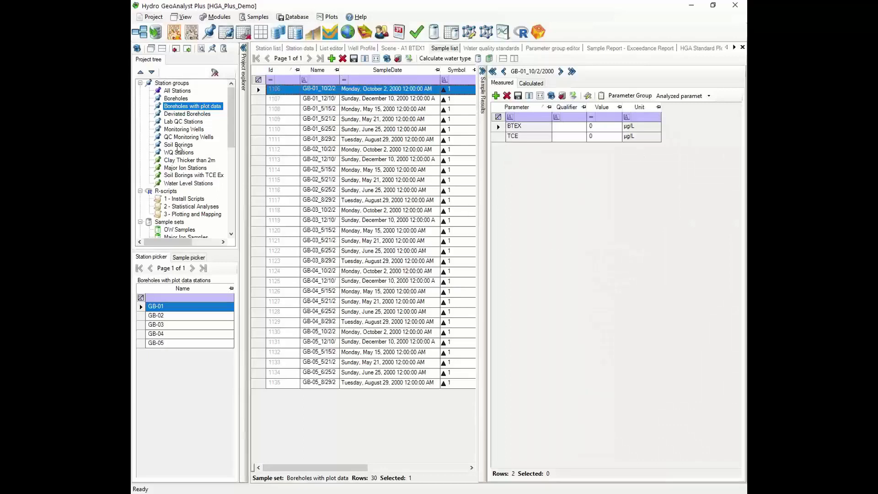
Step: Switch to the Major Ion Stations group and review measured results from sample 1-2004-31 to 1-2007-4, ending with the calculated values of 1-2007-4
mouse_move(229, 111)
left_mouse_down()
mouse_move(229, 124)
mouse_move(228, 116)
left_mouse_up()
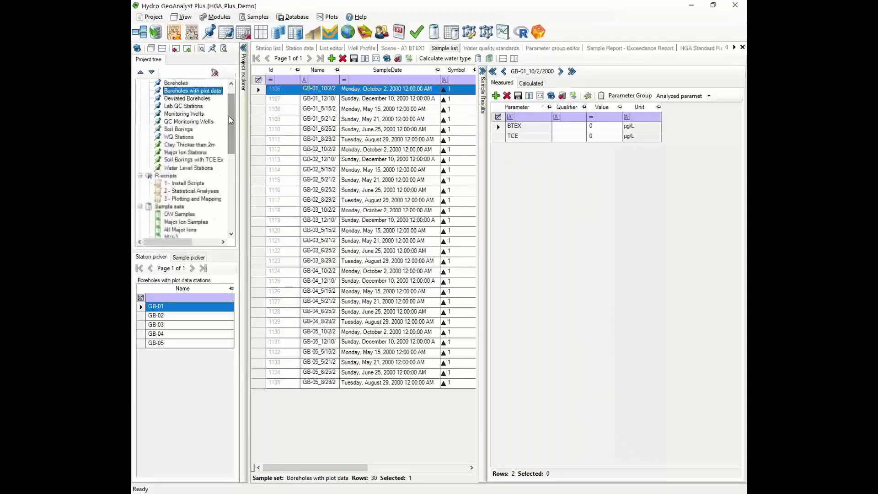
left_click(185, 153)
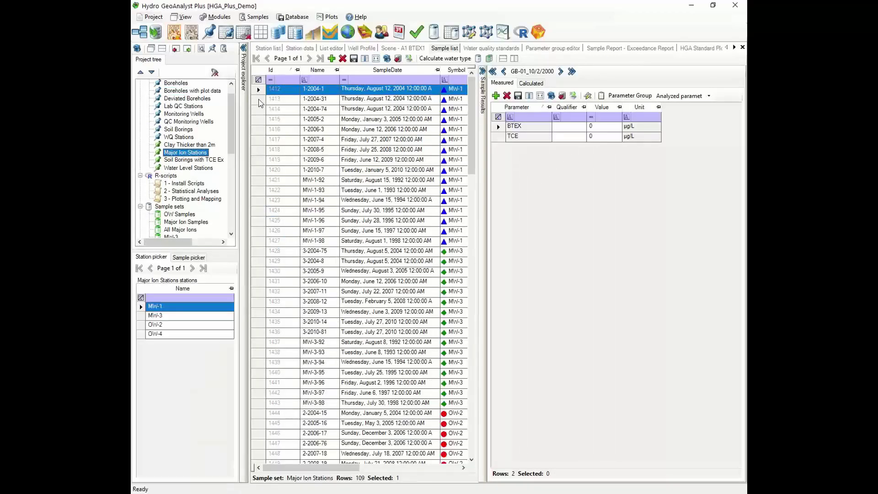
left_click(259, 100)
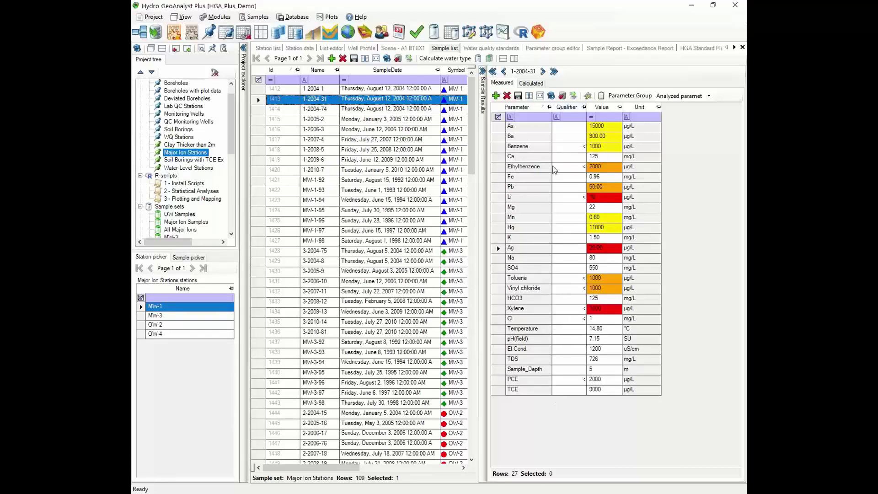
left_click(259, 111)
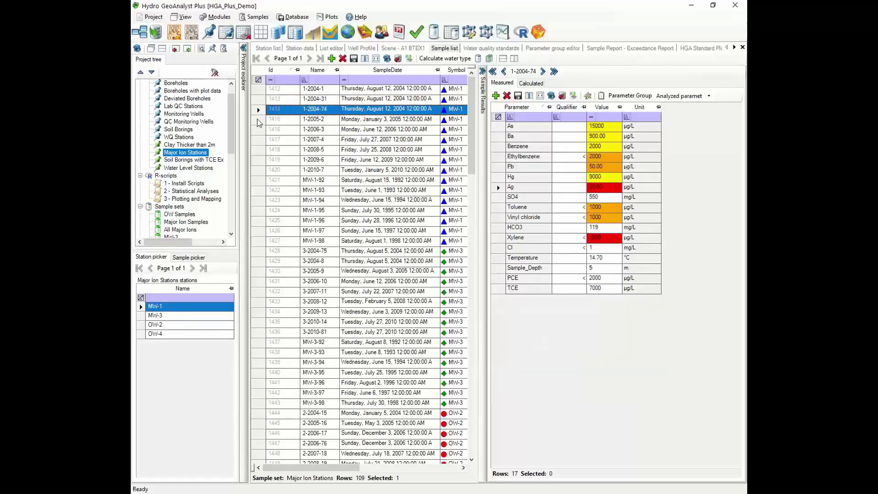
left_click(259, 120)
left_click(259, 131)
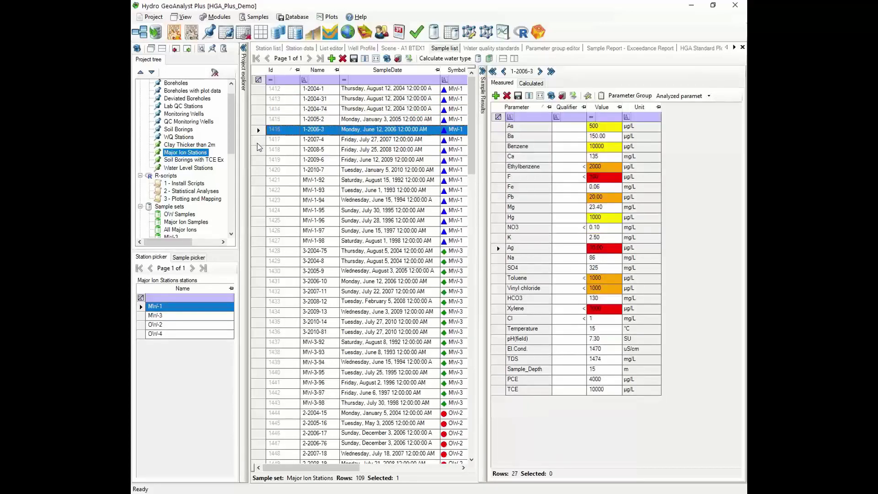
left_click(259, 141)
left_click(530, 83)
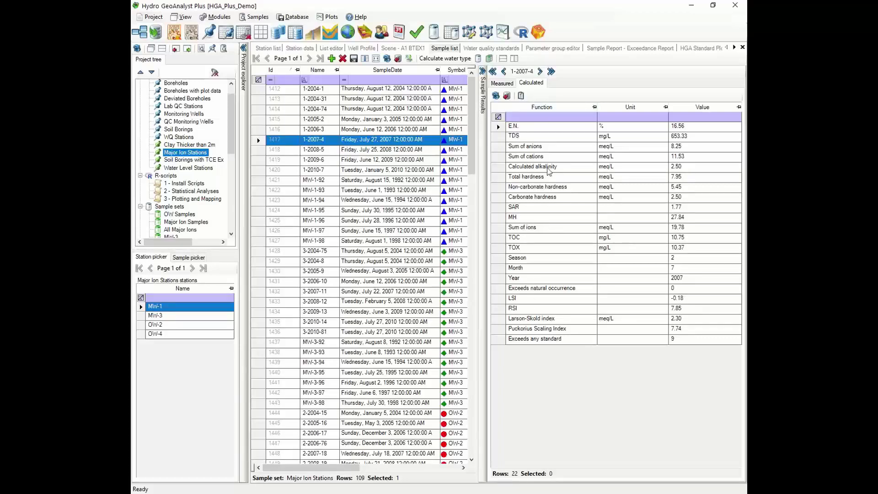
Step: Review the Electroneutrality function in the project properties, cancel, and return to the measured results of sample 1-2007-4
left_click(153, 17)
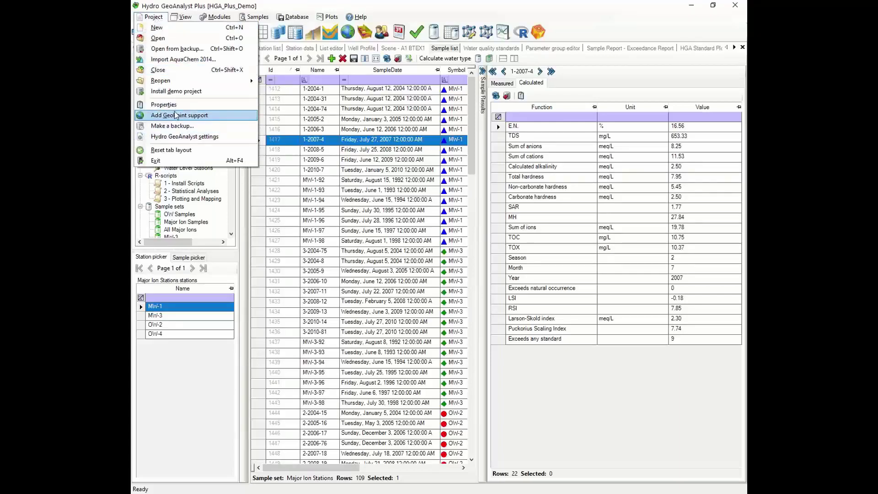
left_click(185, 115)
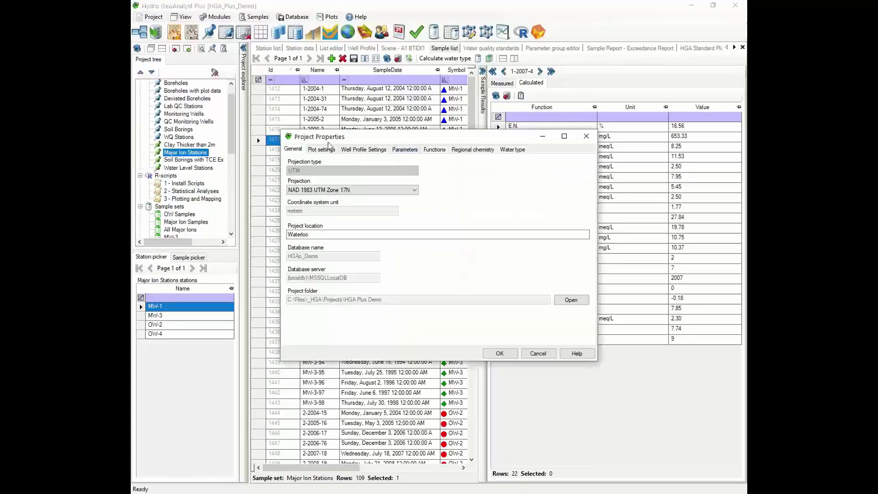
left_click(433, 150)
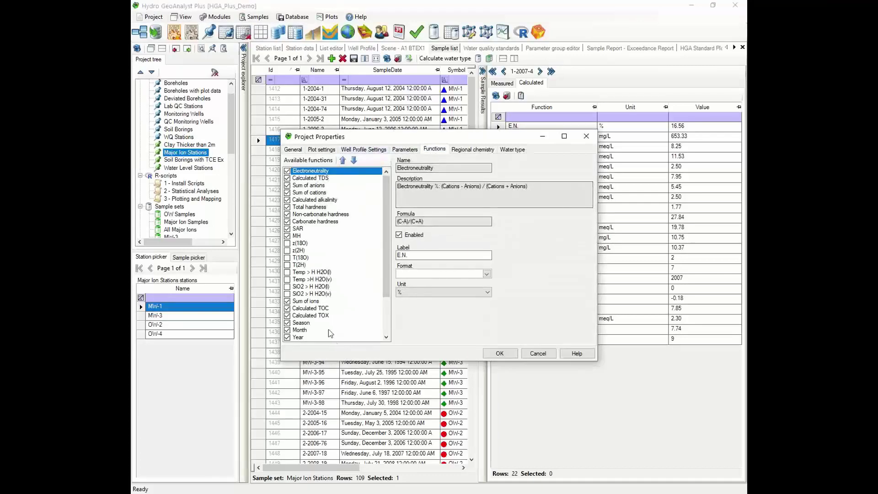
left_click(425, 256)
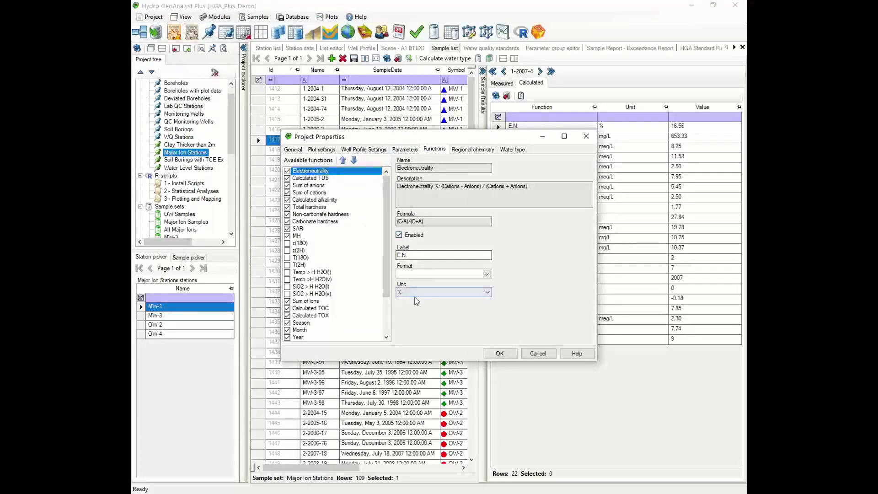
left_click(538, 354)
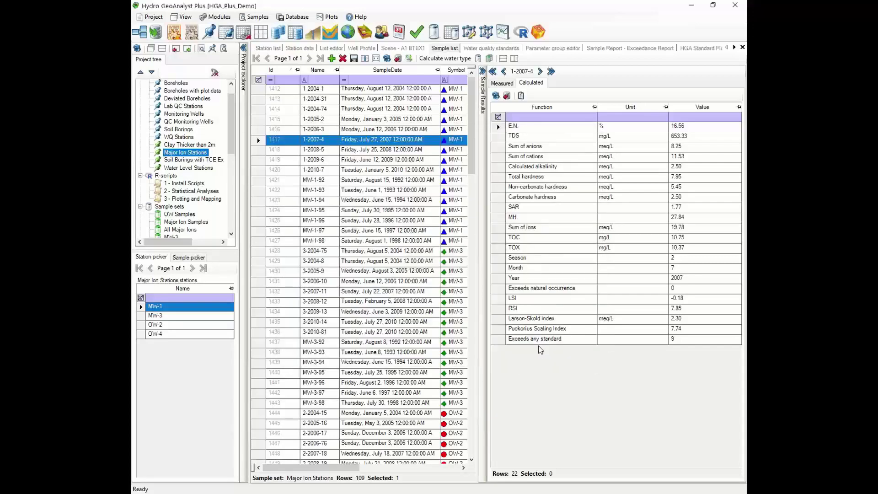
left_click(502, 83)
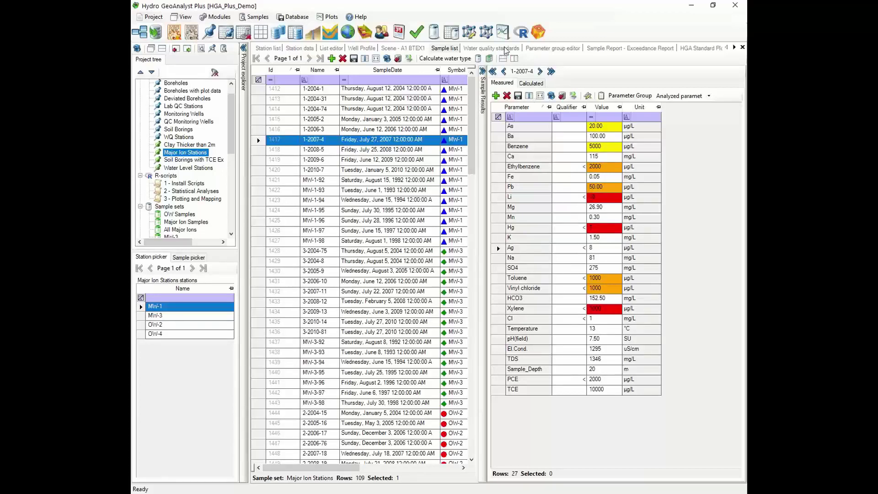
Step: Review the EPA RSL - MCL and WHO 4th Edition water quality standards, and return to EPA RSL - Tapwater
left_click(506, 51)
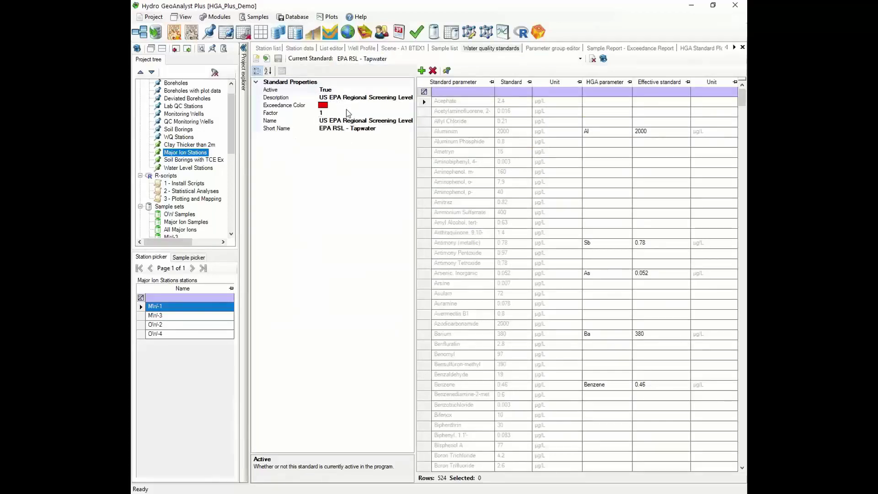
left_click(375, 58)
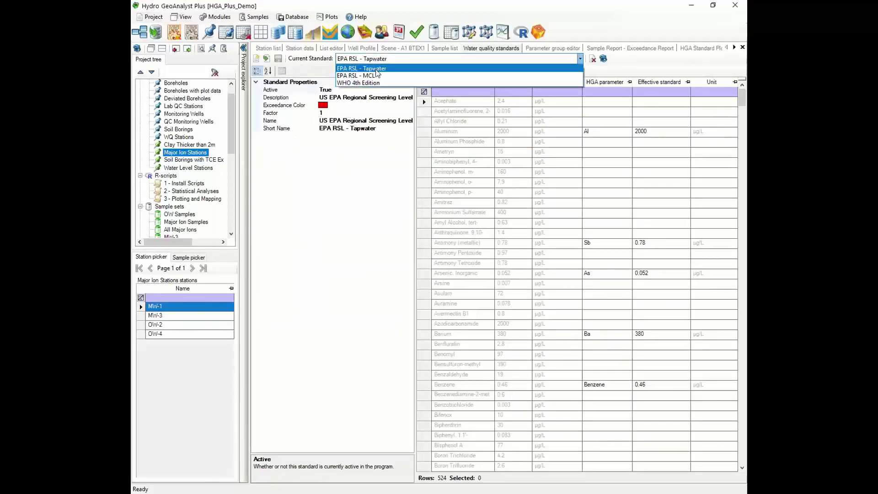
left_click(375, 77)
left_click(383, 59)
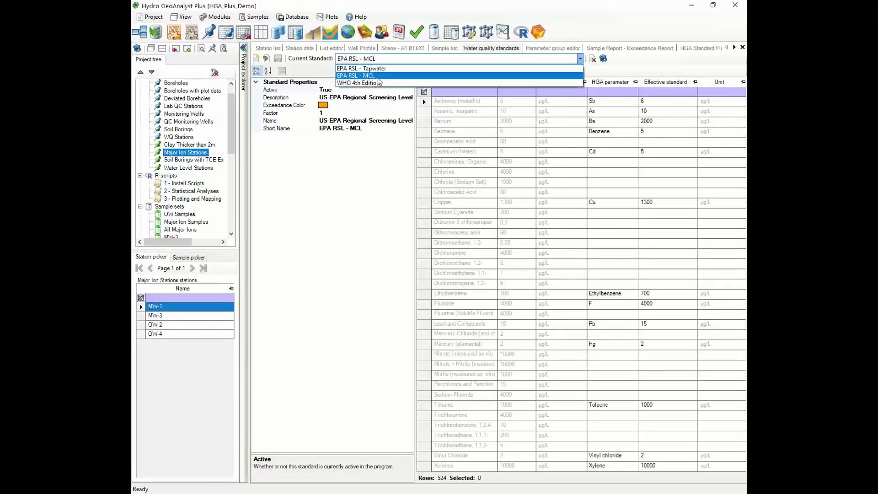
left_click(380, 82)
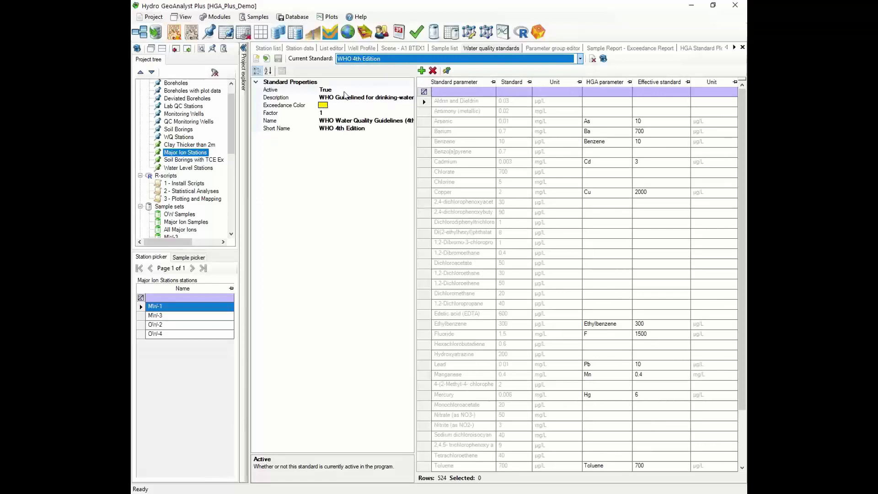
left_click(367, 60)
left_click(371, 67)
left_click(370, 59)
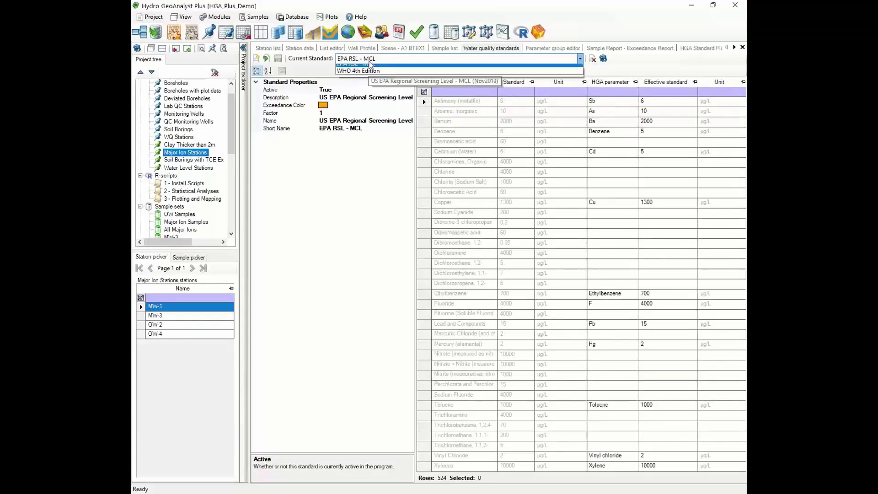
left_click(371, 74)
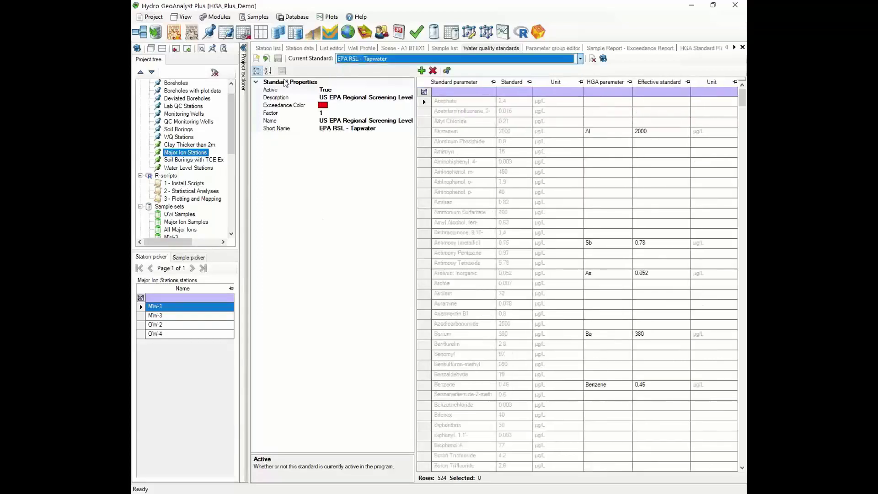
Step: Deactivate the EPA RSL - Tapwater water quality standard, save the change and go back to the sample list
left_click(437, 51)
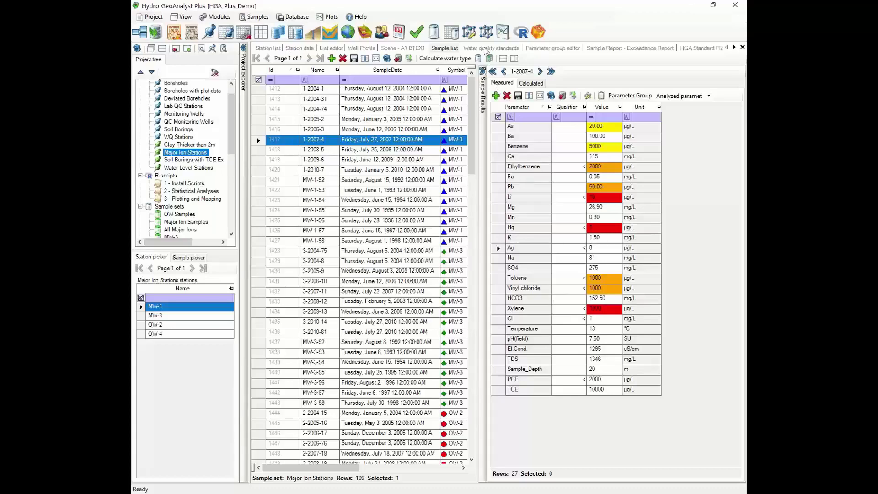
left_click(485, 49)
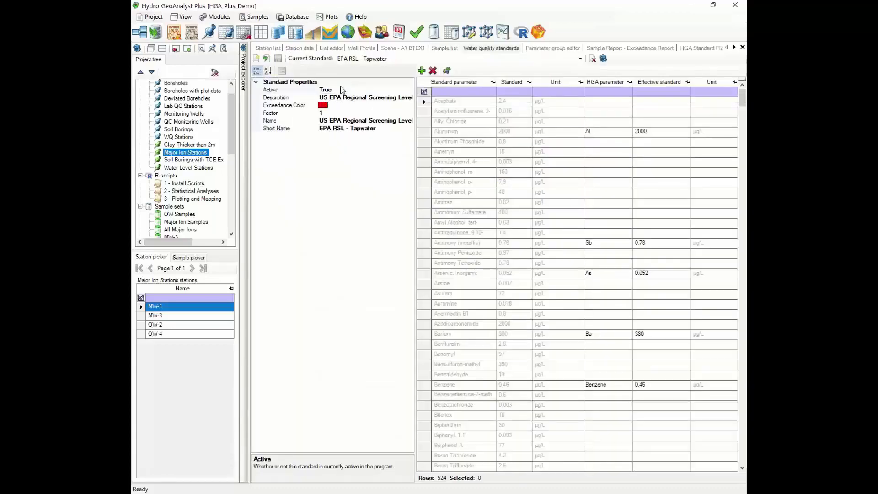
left_click(343, 90)
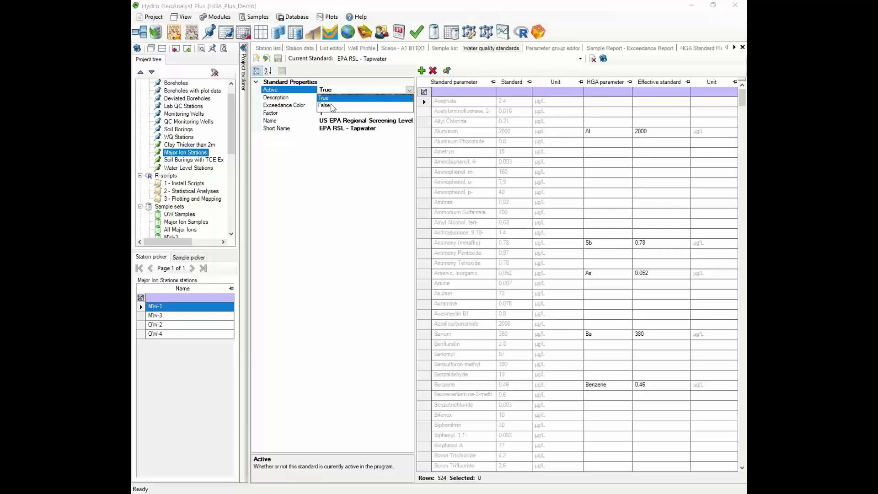
left_click(333, 108)
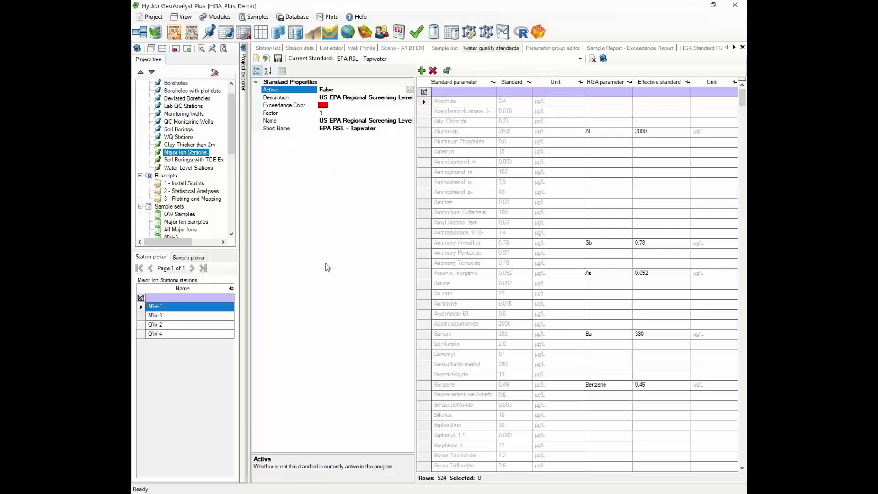
left_click(279, 64)
left_click(444, 48)
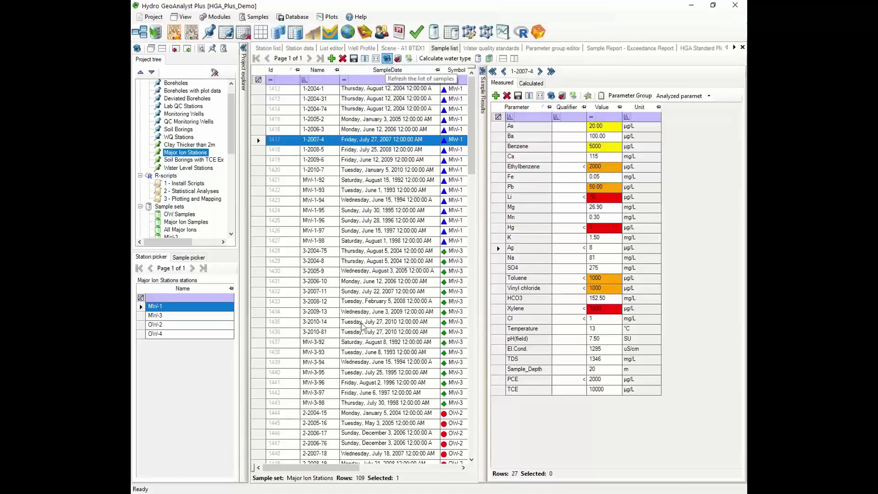
Step: Set the EPA RSL - Tapwater standard back to active and refresh the sample list
left_click(492, 49)
left_click(379, 89)
left_click(409, 90)
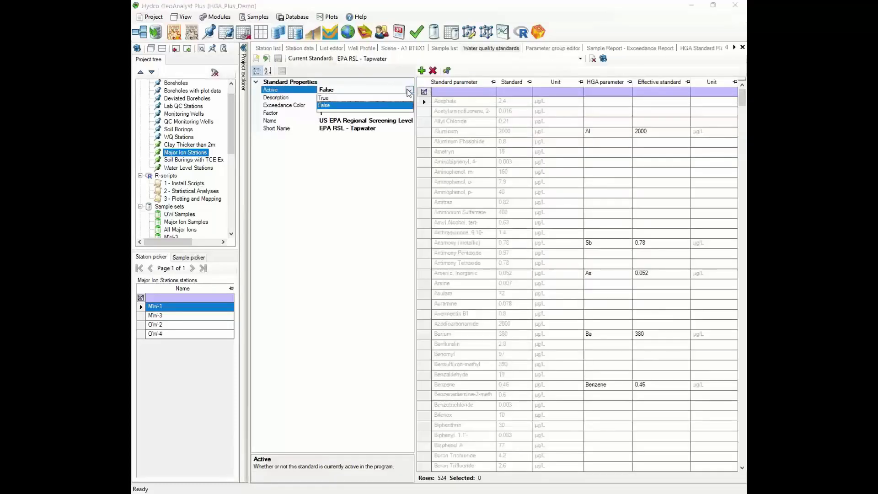
left_click(335, 98)
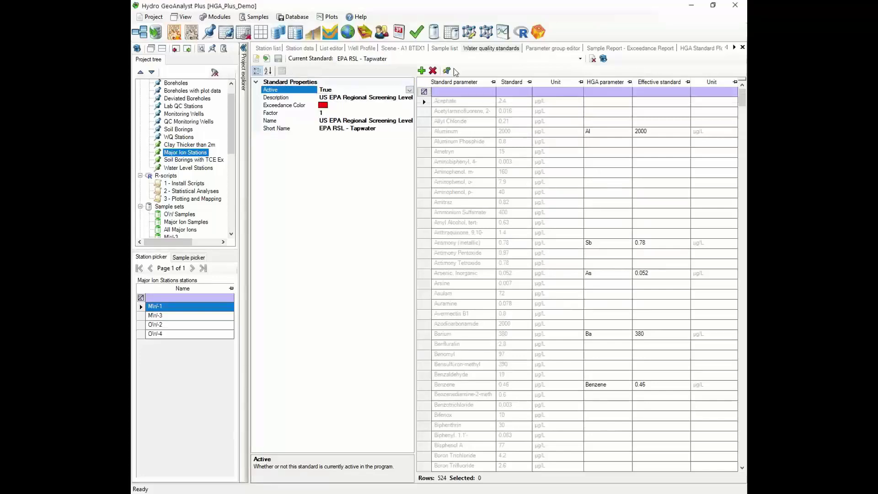
left_click(444, 48)
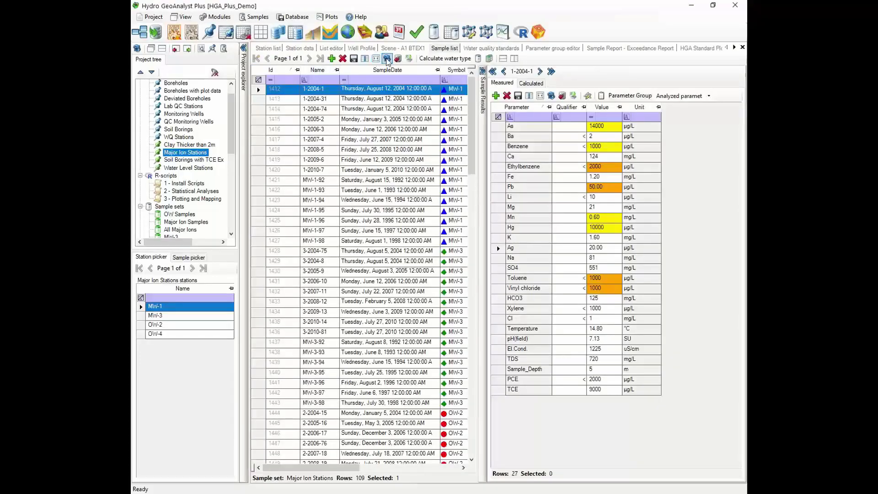
left_click(386, 59)
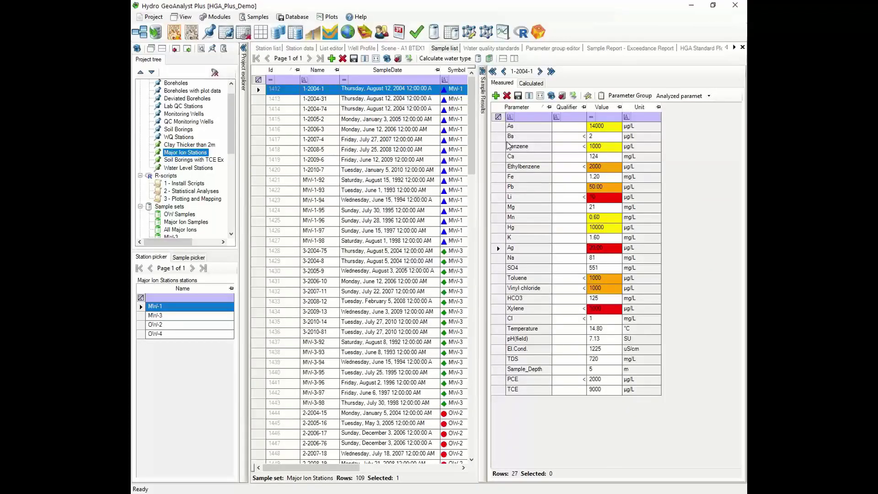
Step: View the measured results of sample 1-2004-1 for the Cations parameter group and for the Organic Chemicals group
left_click(709, 96)
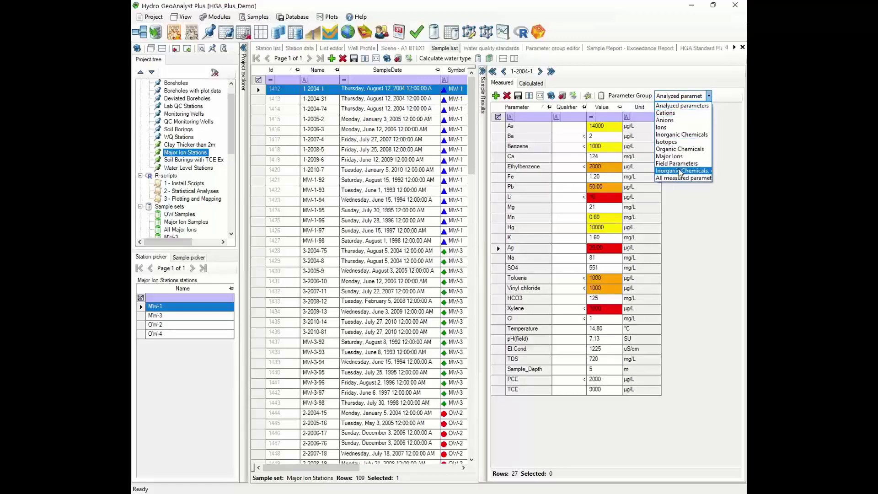
left_click(671, 113)
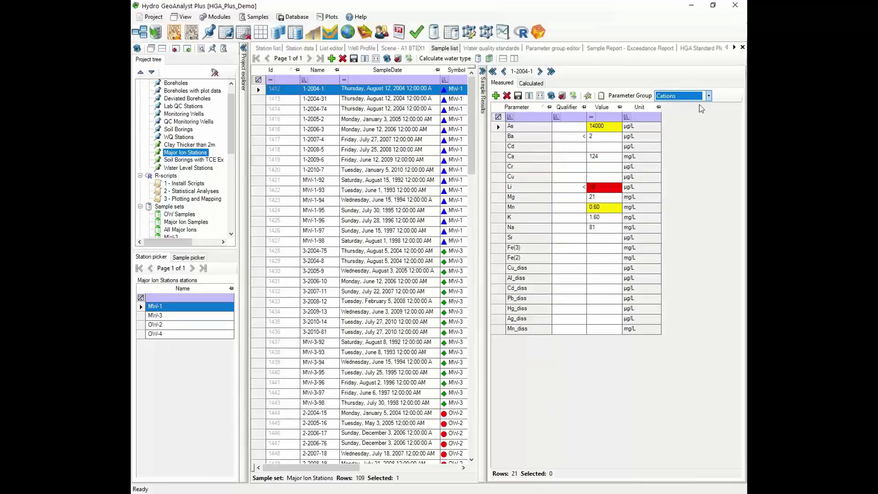
left_click(709, 96)
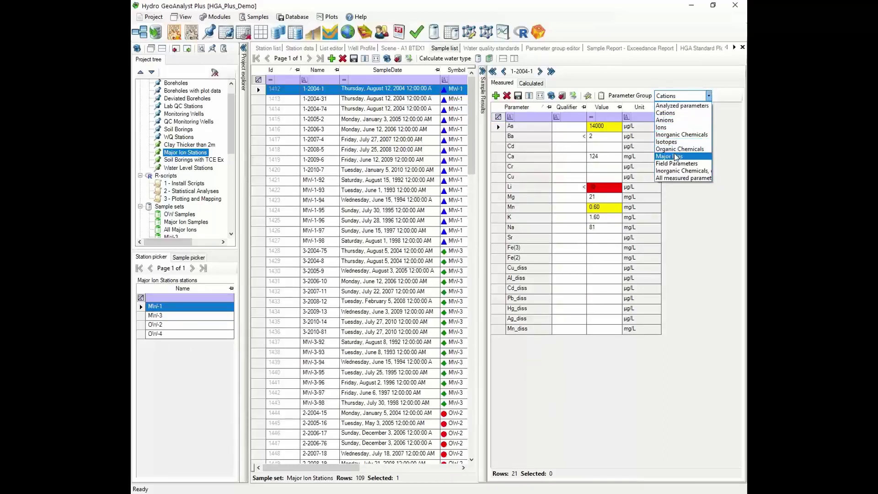
left_click(677, 149)
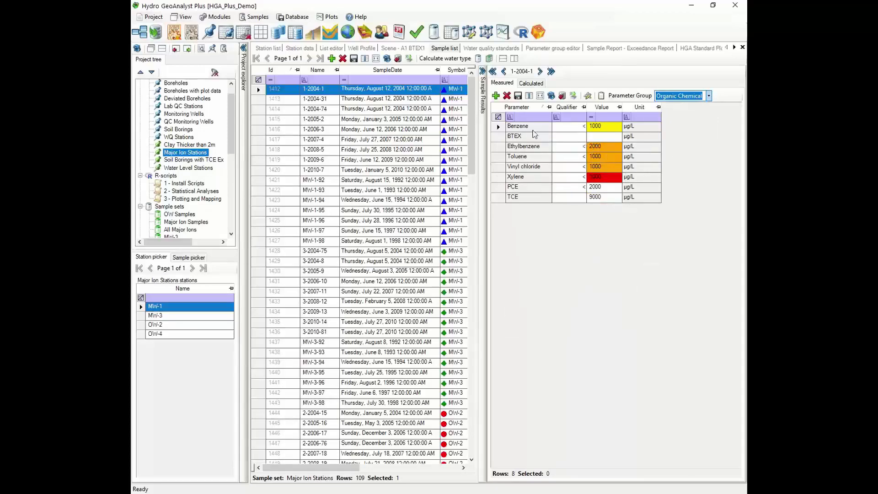
Step: Open the parameter group editor and limit the source parameter list to Organic Chemicals
left_click(551, 48)
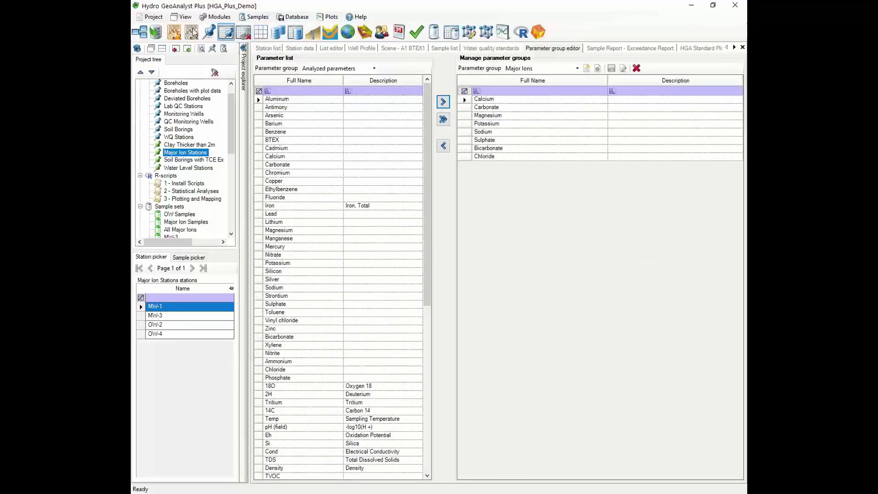
left_click(561, 257)
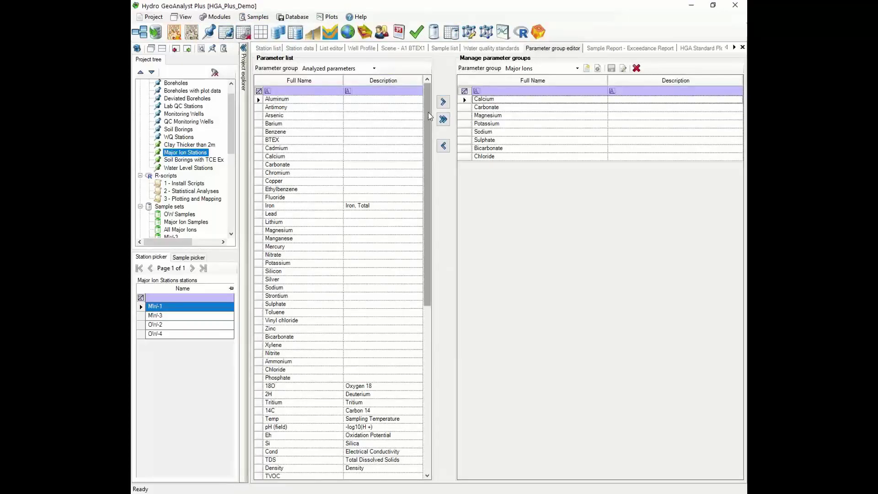
left_click(375, 69)
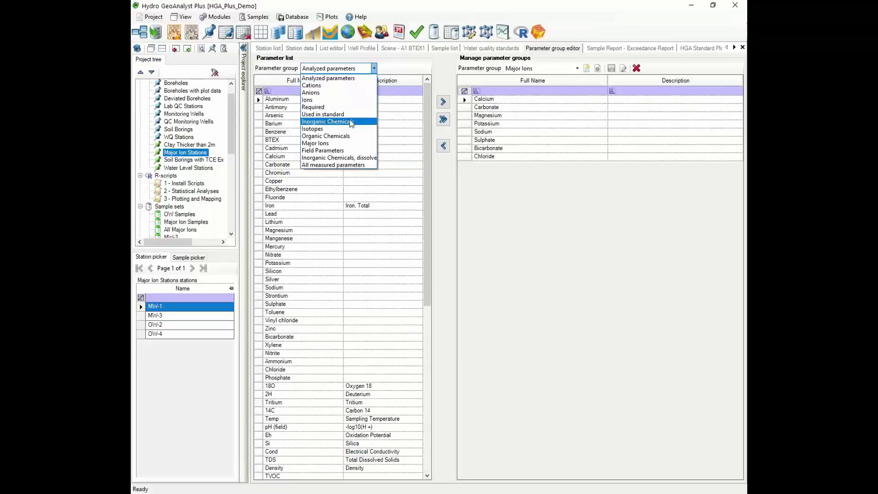
left_click(354, 136)
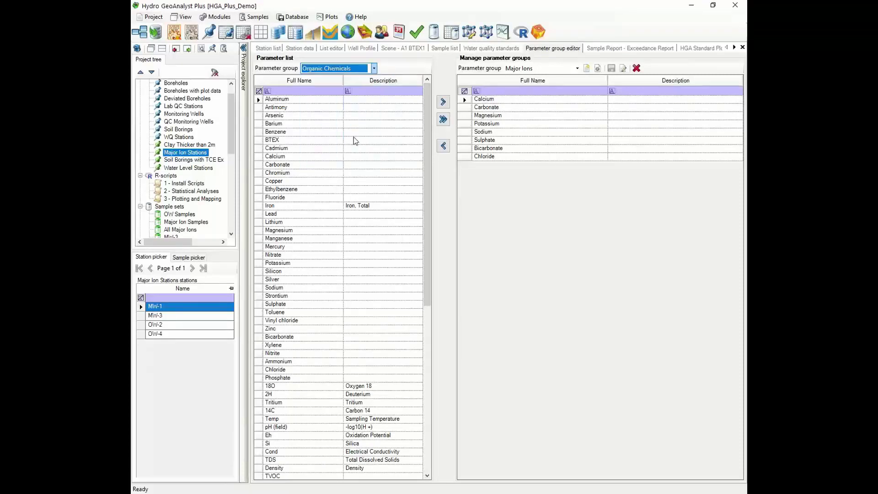
left_click(259, 100)
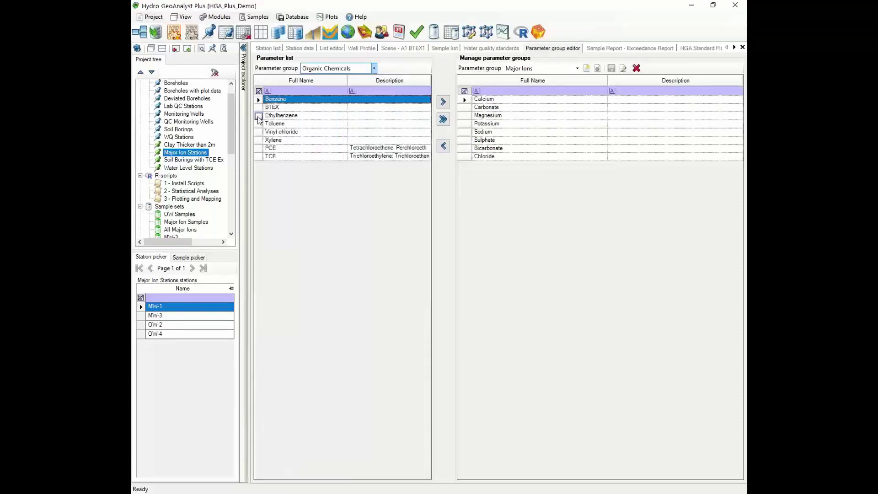
left_click(259, 117)
left_click(259, 99, "ctrl")
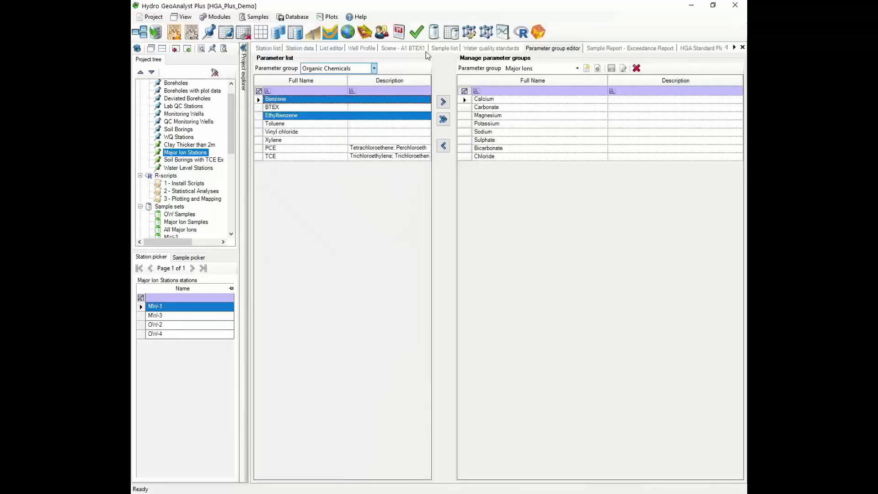
Step: Create a new parameter group named BTEX
left_click(586, 70)
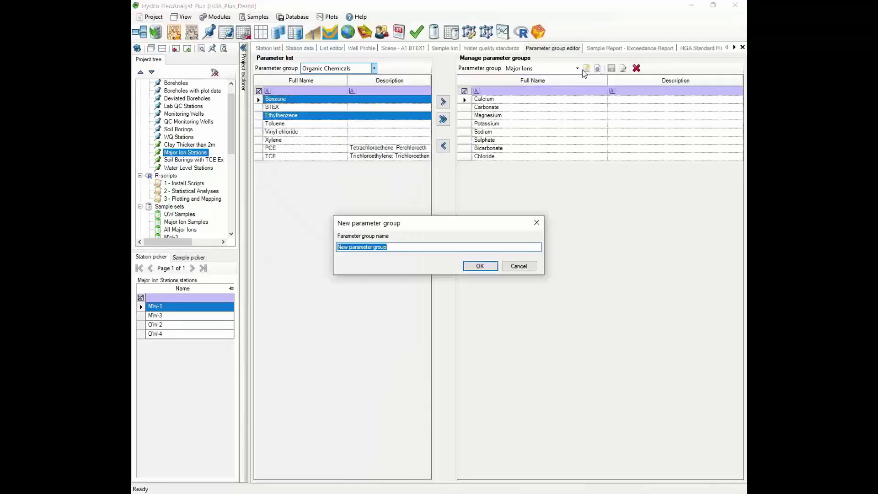
type("BTEX")
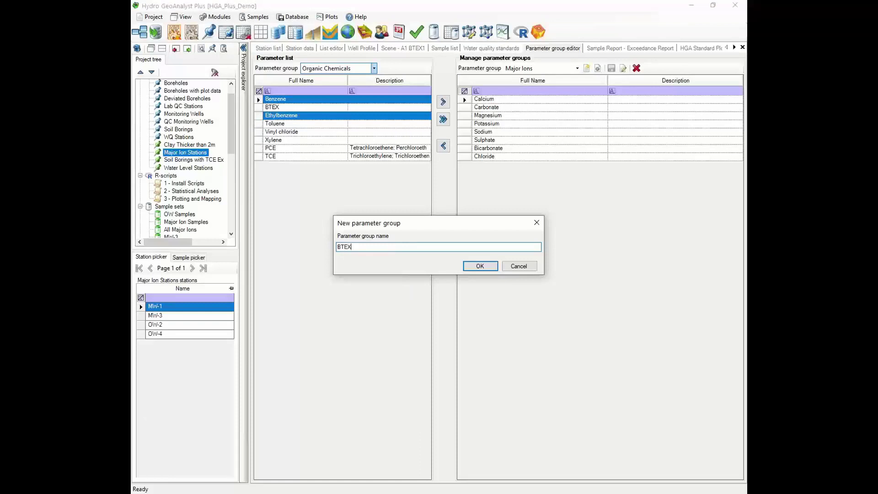
key("Return")
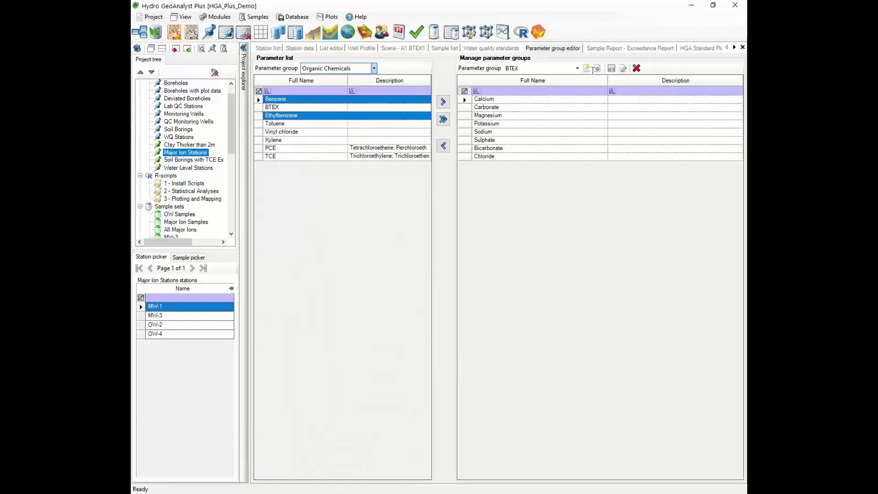
Step: Add Benzene, Ethylbenzene, Toluene and Xylene to the BTEX parameter group and save the group
left_click(257, 99)
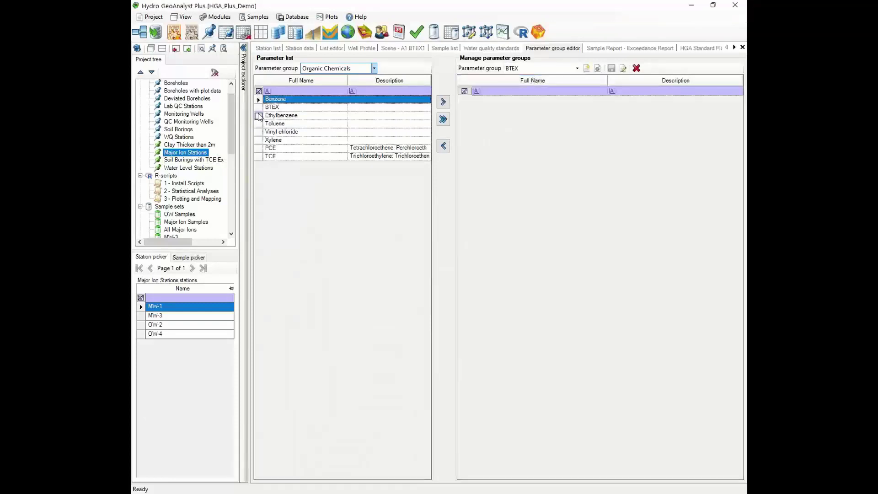
left_click(258, 115, "ctrl")
left_click(257, 123, "ctrl")
left_click(255, 131, "ctrl")
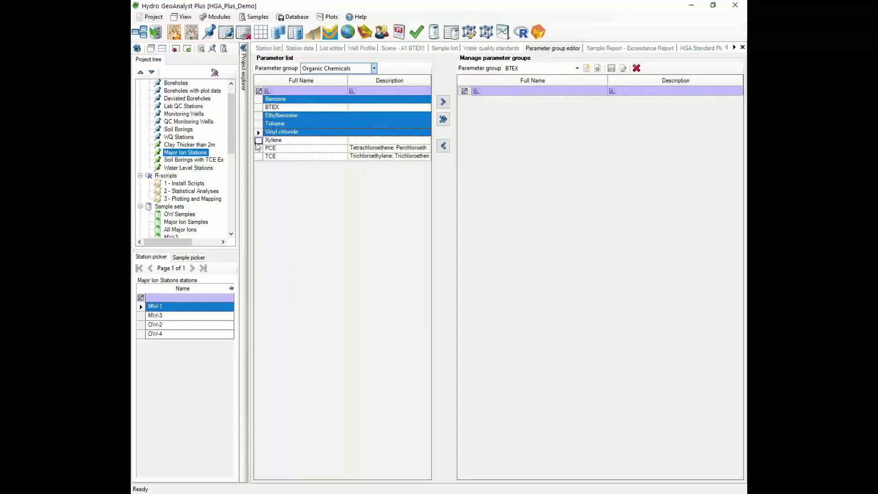
left_click(257, 132, "ctrl")
left_click(257, 140, "ctrl")
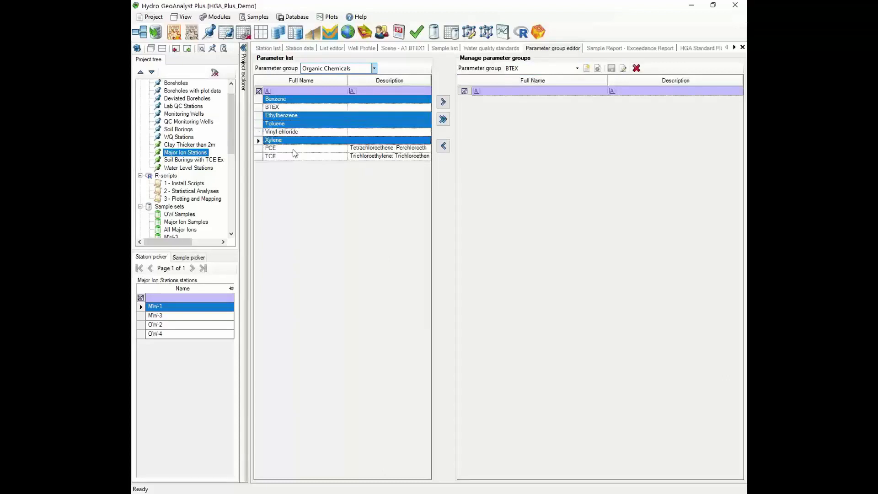
left_click(444, 101)
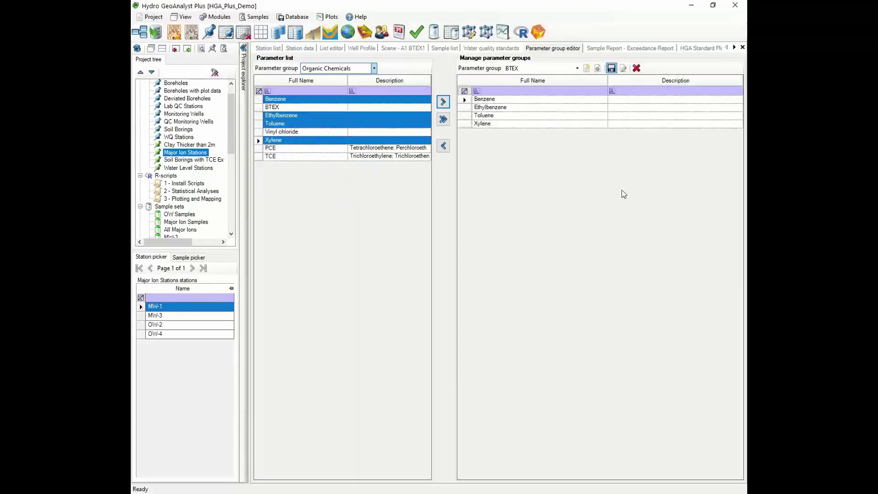
Step: Show the measured results of sample 1-2004-1 in the sample list for the BTEX parameter group
left_click(448, 50)
left_click(709, 97)
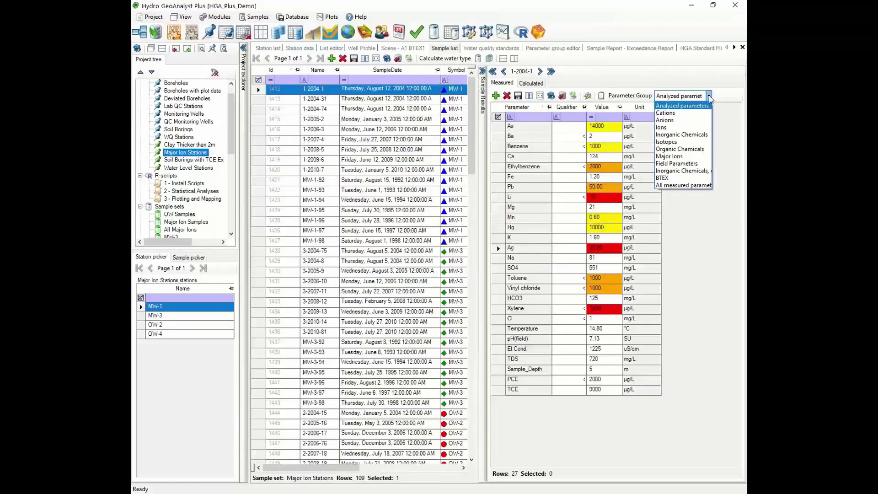
left_click(671, 178)
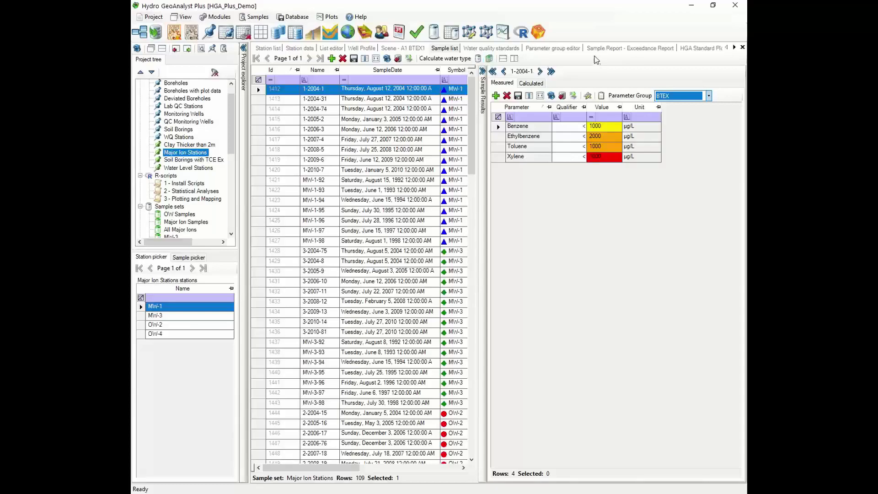
Step: Open the exceedance sample report and base it on the All Major Ions sample set
left_click(608, 50)
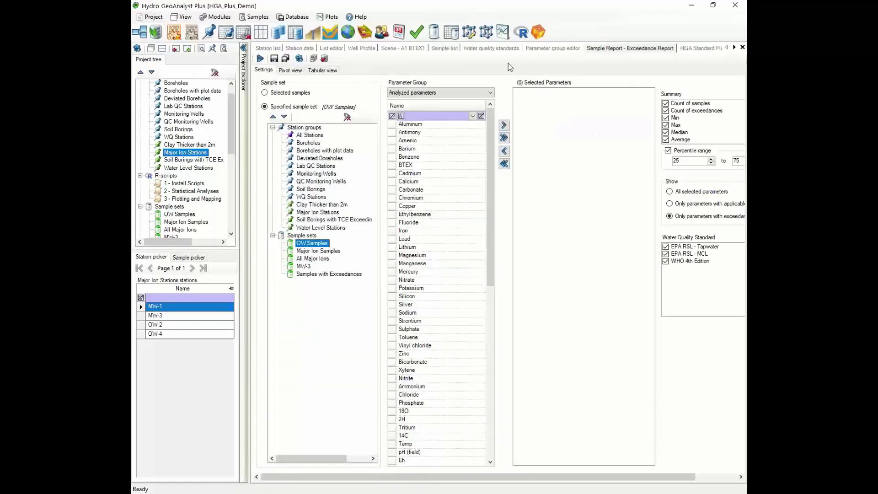
left_click(308, 259)
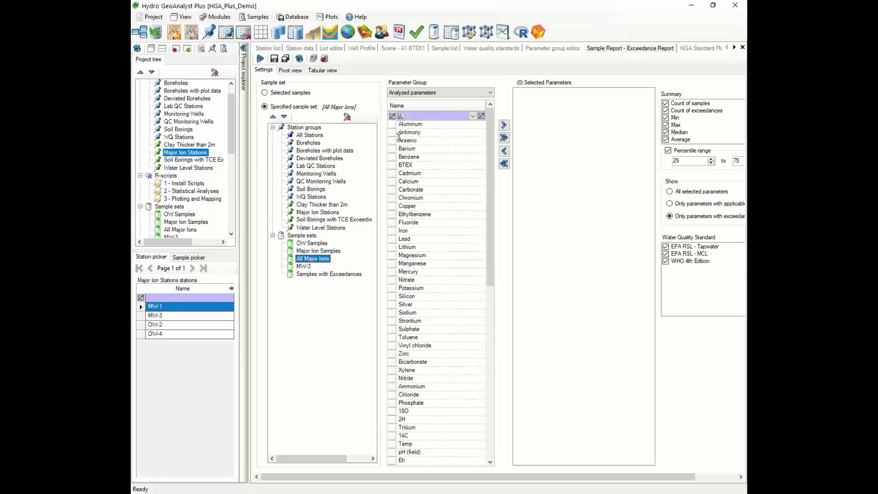
left_click(432, 94)
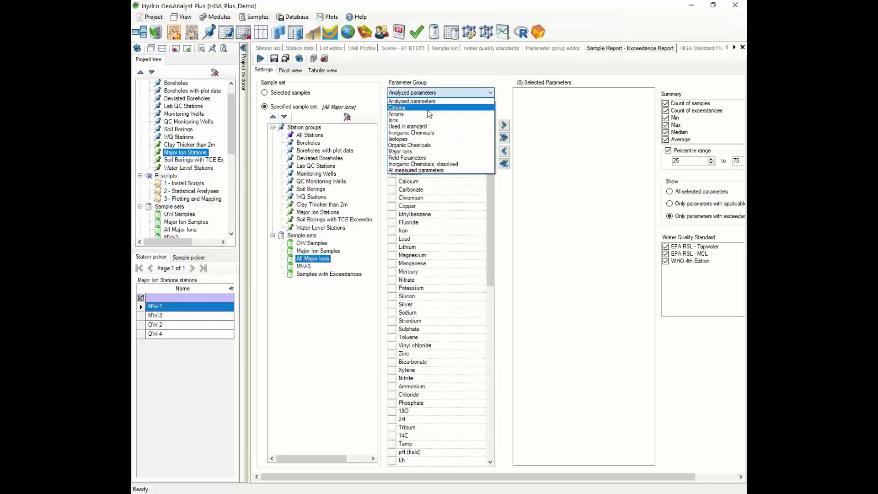
left_click(427, 152)
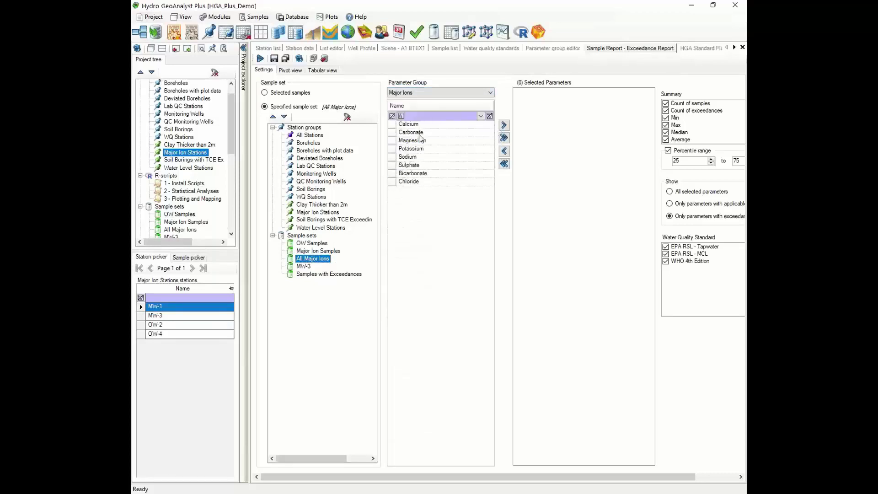
left_click(505, 138)
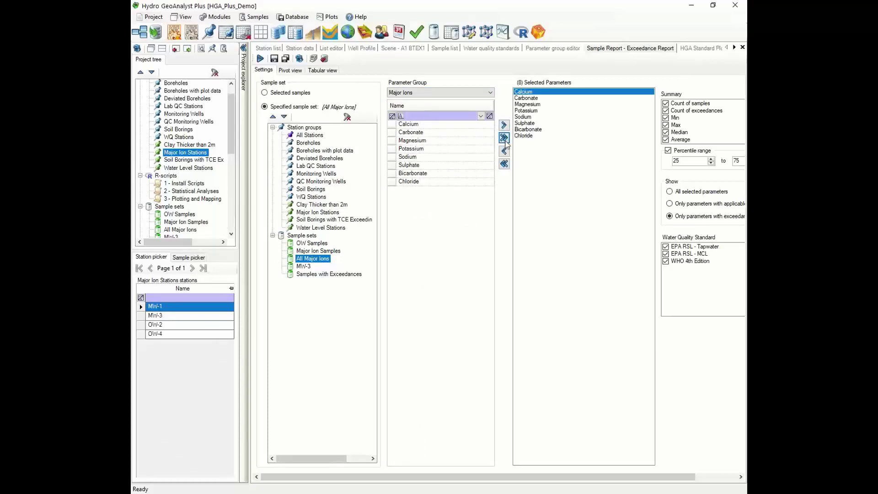
left_click(457, 93)
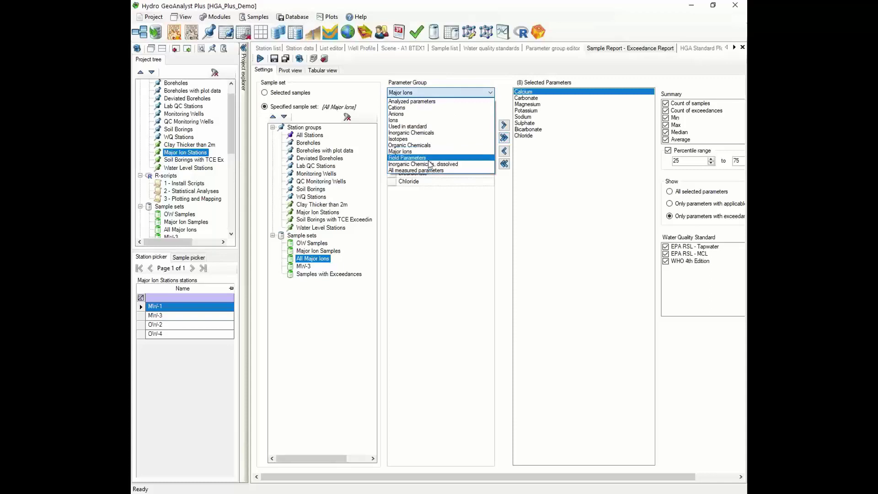
left_click(430, 145)
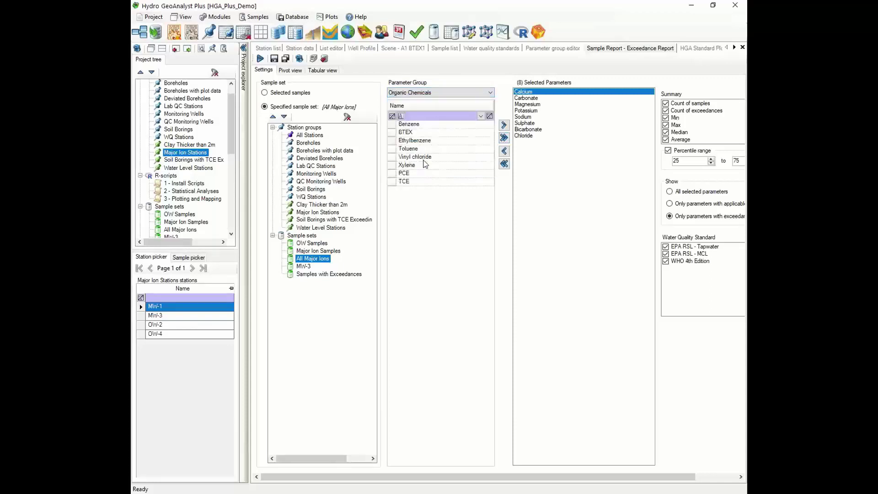
left_click(397, 126)
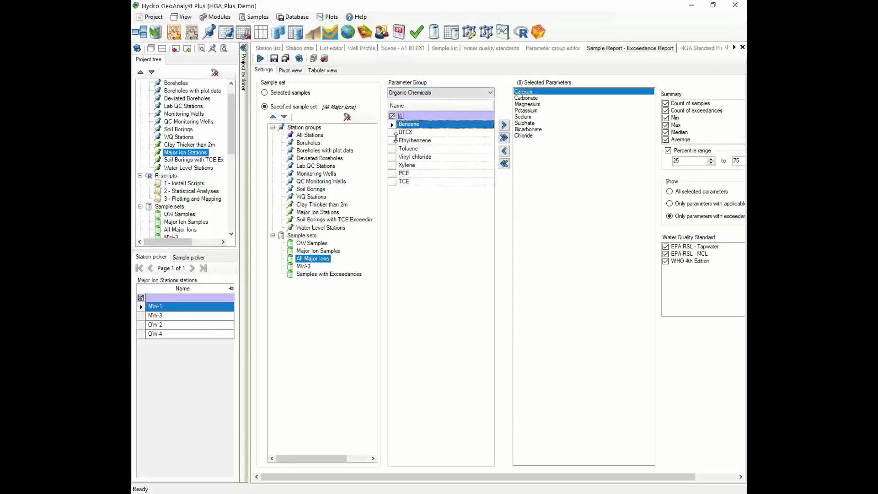
left_click(395, 140, "ctrl")
left_click(392, 157, "ctrl")
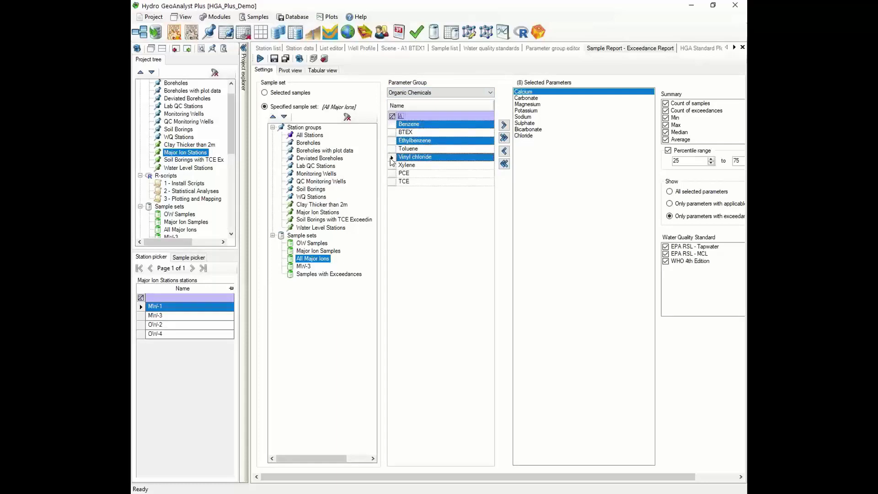
Step: Refresh the report settings so the BTEX group can be chosen, and clear all selected parameters
left_click(300, 58)
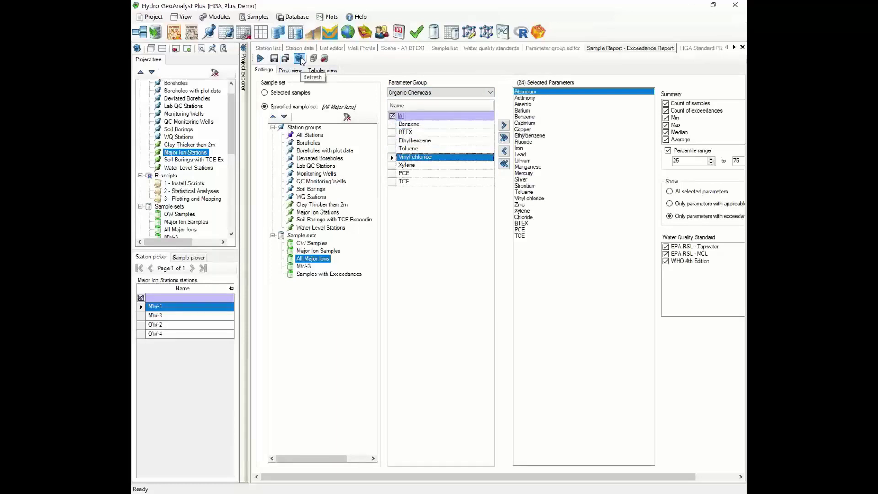
left_click(451, 93)
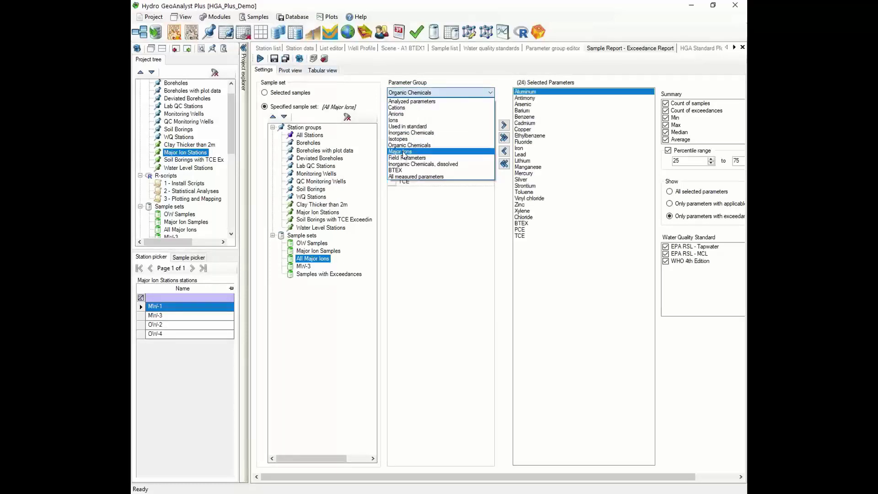
left_click(397, 170)
left_click(396, 126)
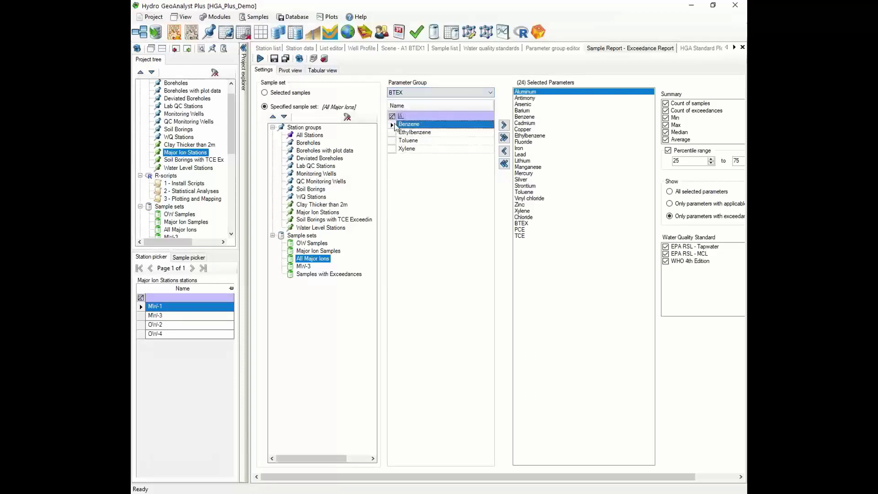
left_click(406, 149, "shift")
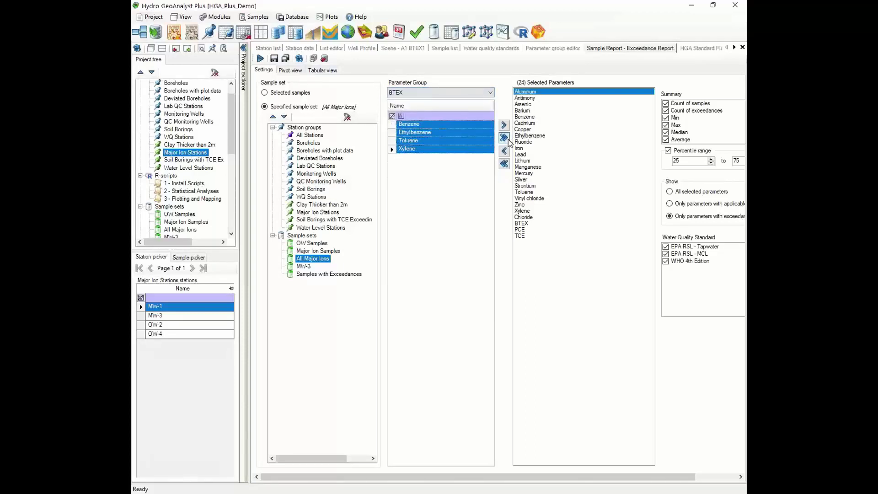
left_click(505, 165)
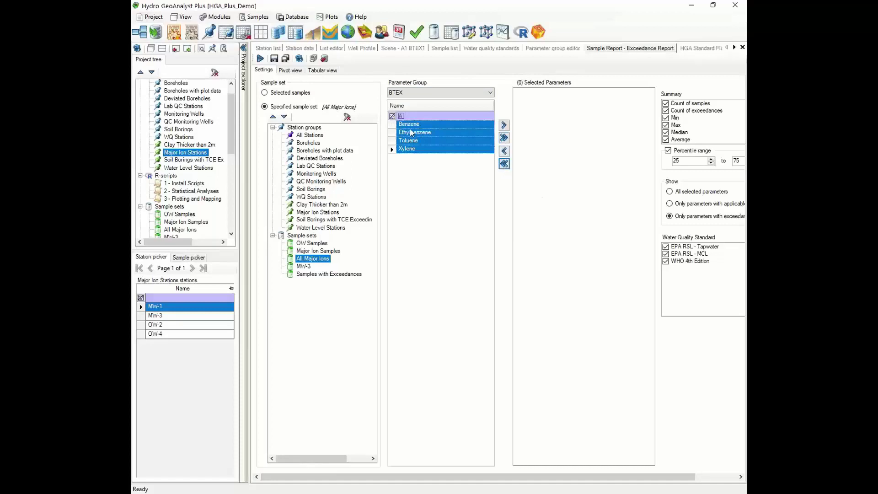
Step: Add all parameters of the Major Ions and BTEX groups to the report's selected parameters
left_click(410, 91)
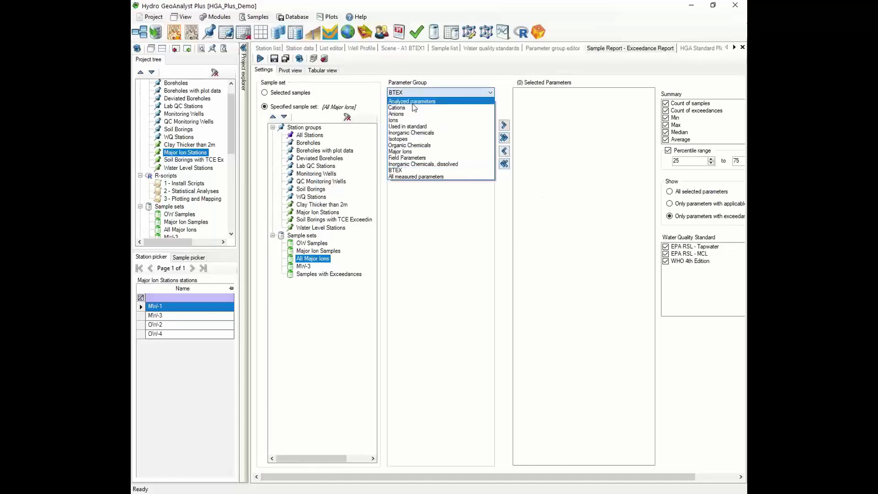
left_click(418, 152)
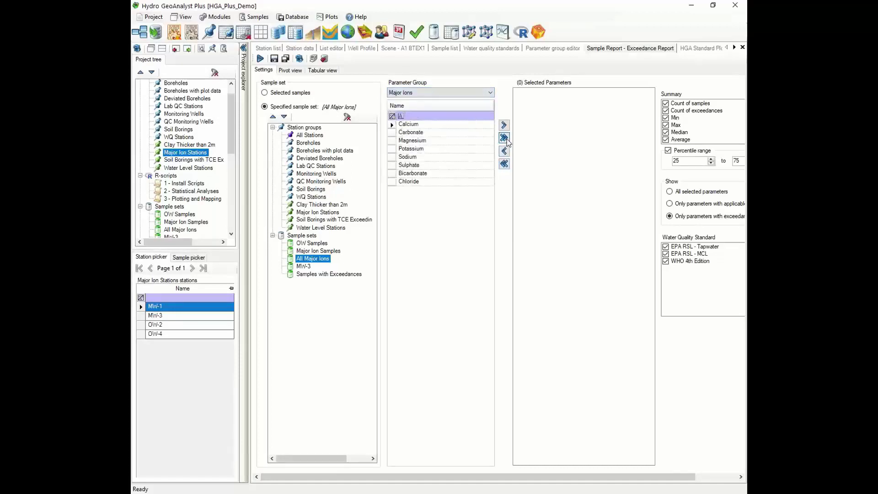
left_click(504, 137)
left_click(457, 93)
left_click(416, 171)
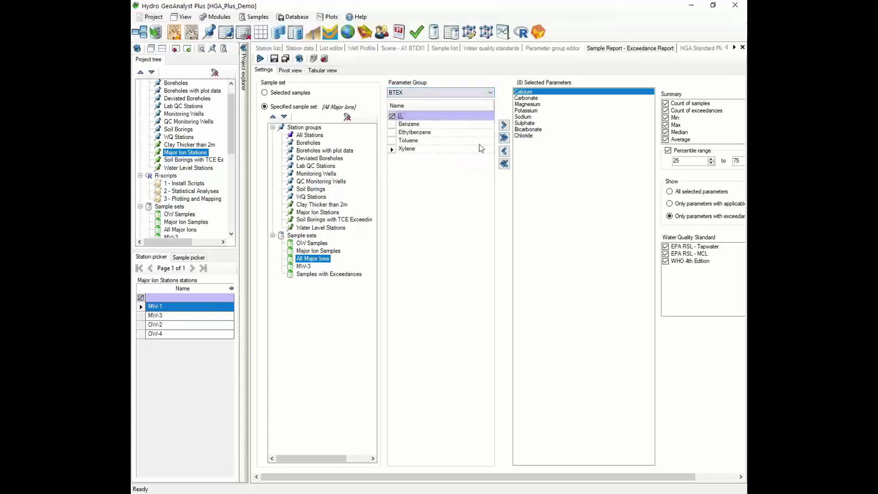
left_click(504, 137)
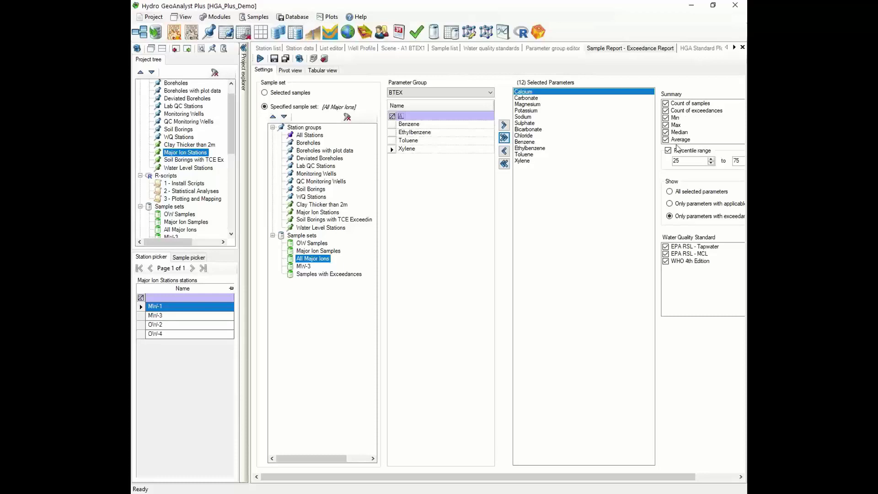
Step: Set the report to show all selected parameters and run it
left_click_drag(661, 479, 703, 479)
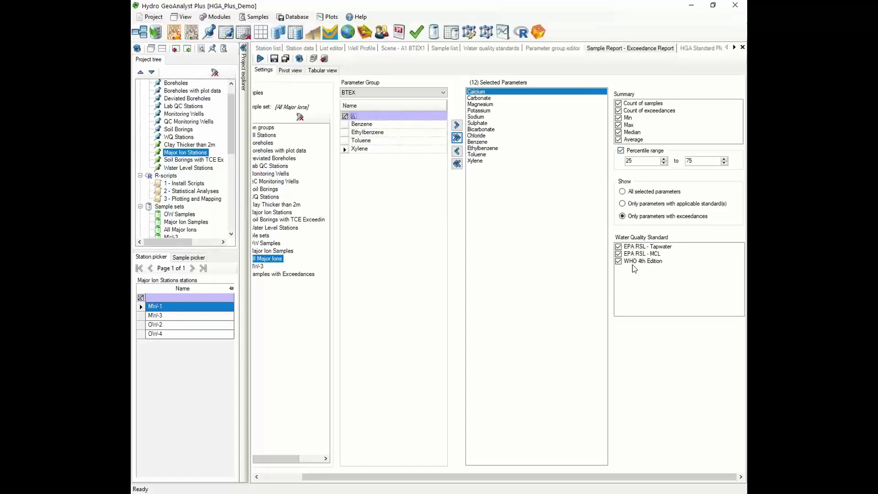
left_click(645, 194)
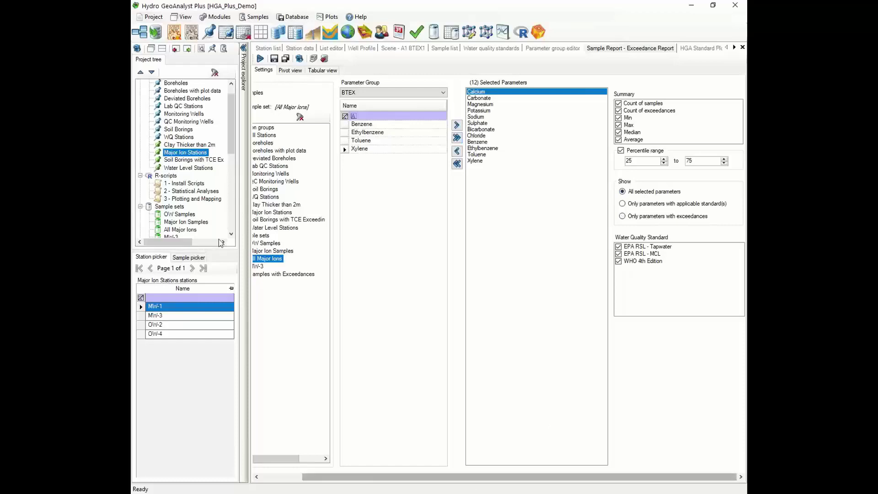
left_click(261, 59)
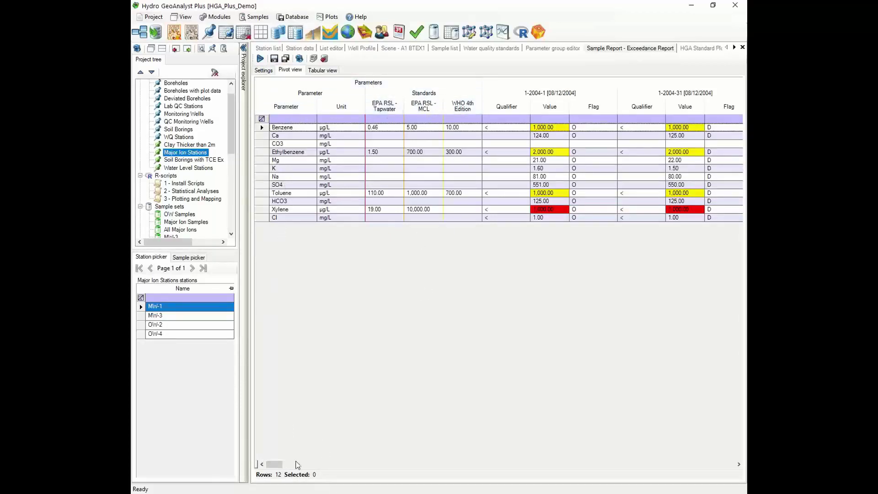
Step: Examine the pivot report's sample values and summary statistics, and return to the report settings
left_click_drag(285, 465, 743, 475)
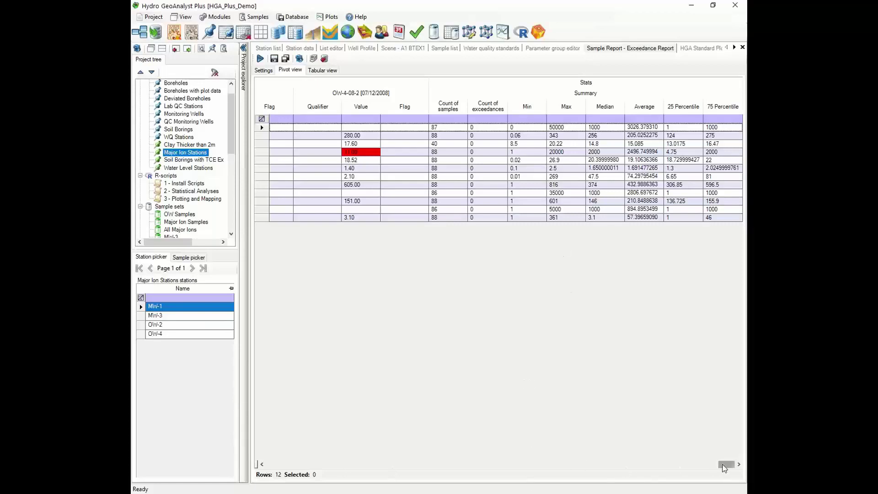
left_click_drag(723, 465, 301, 333)
scroll(273, 471, "left", 15)
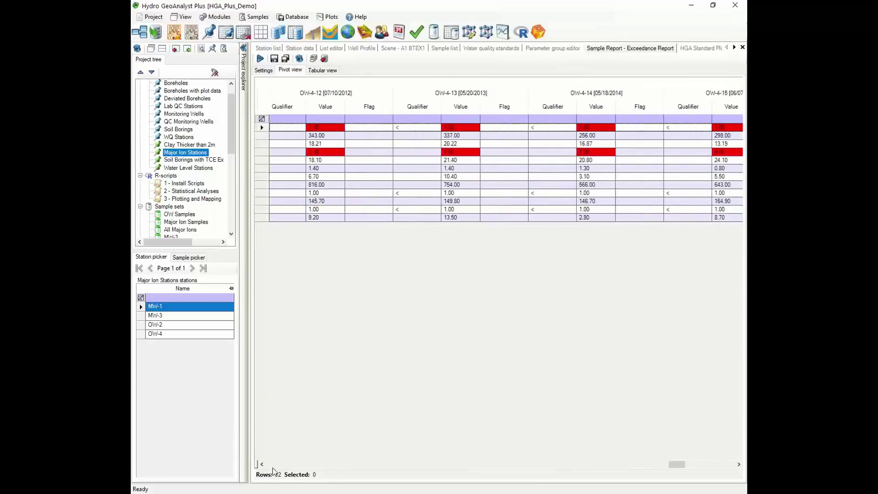
scroll(273, 471, "left", 3)
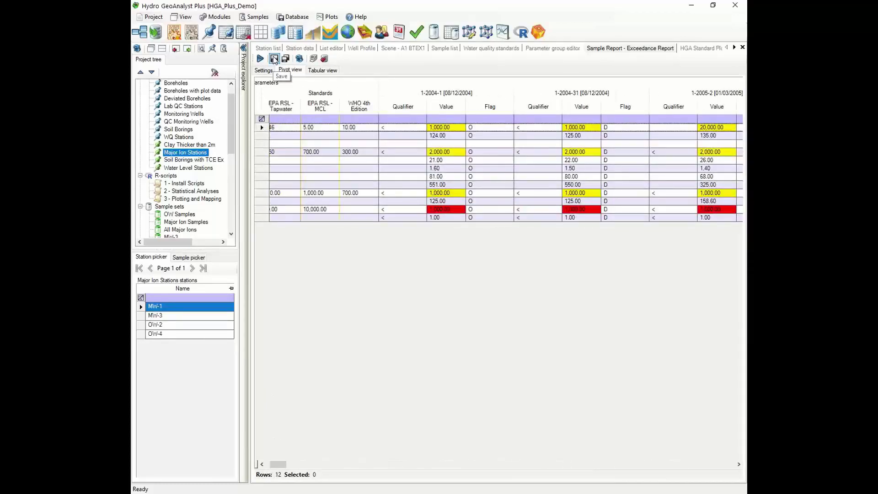
left_click(264, 70)
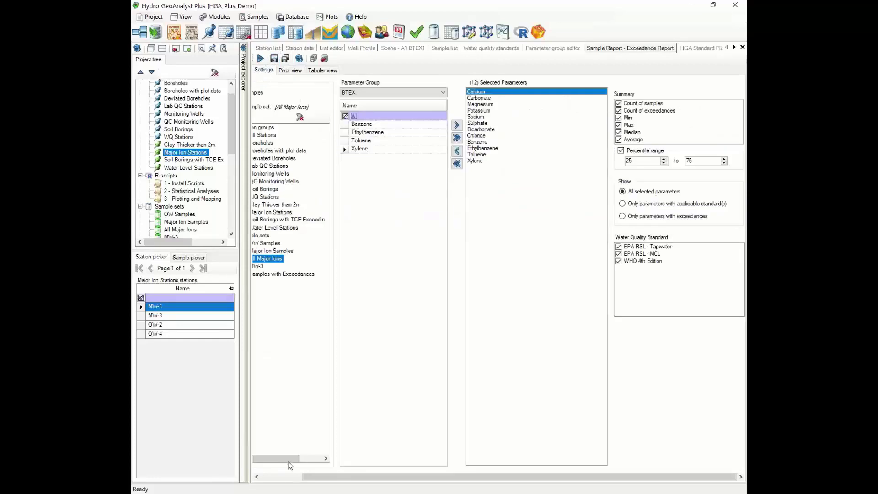
scroll(288, 464, "left", 2)
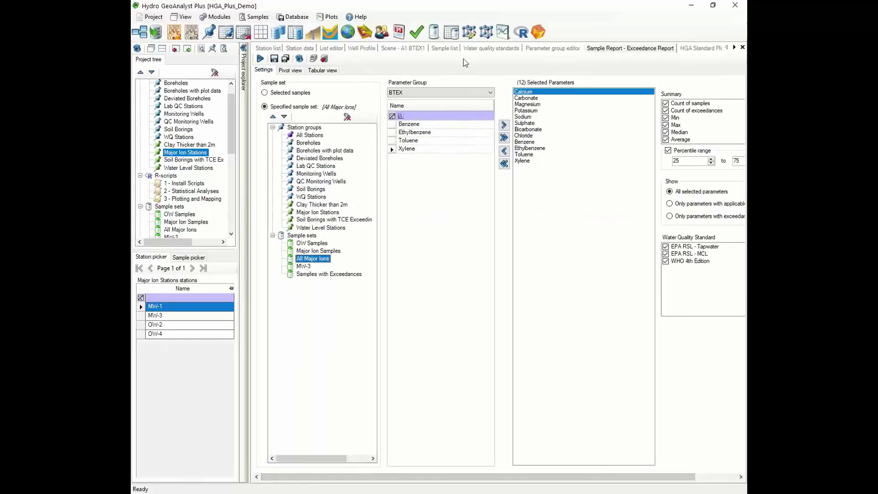
left_click(260, 18)
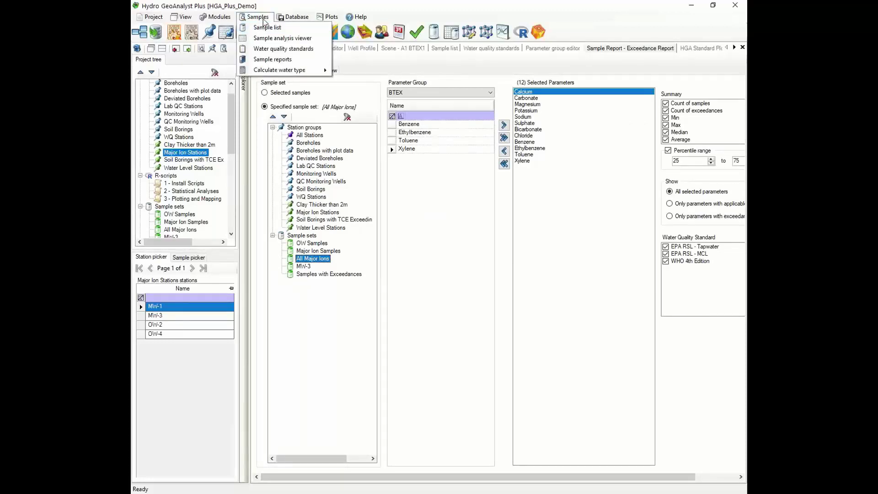
left_click(265, 28)
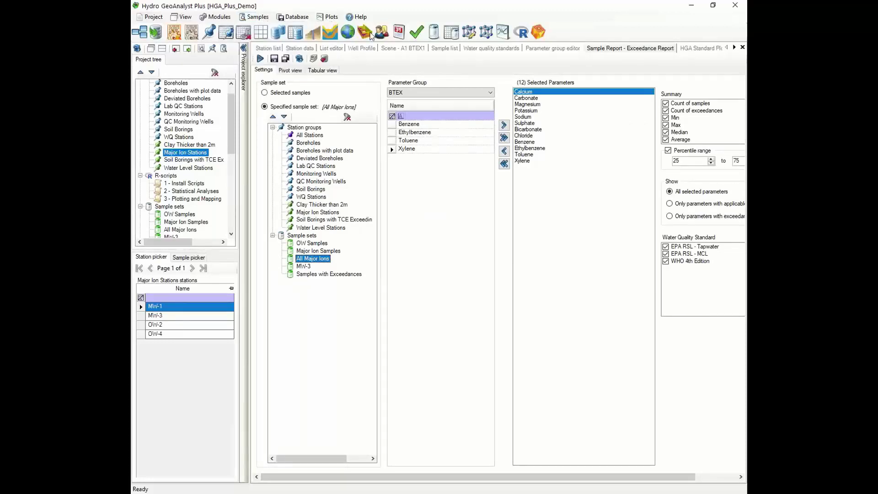
Step: Create a new dynamic sample set query named "Ca > 5 mg/L (2008)" in the Query Builder
left_click(279, 33)
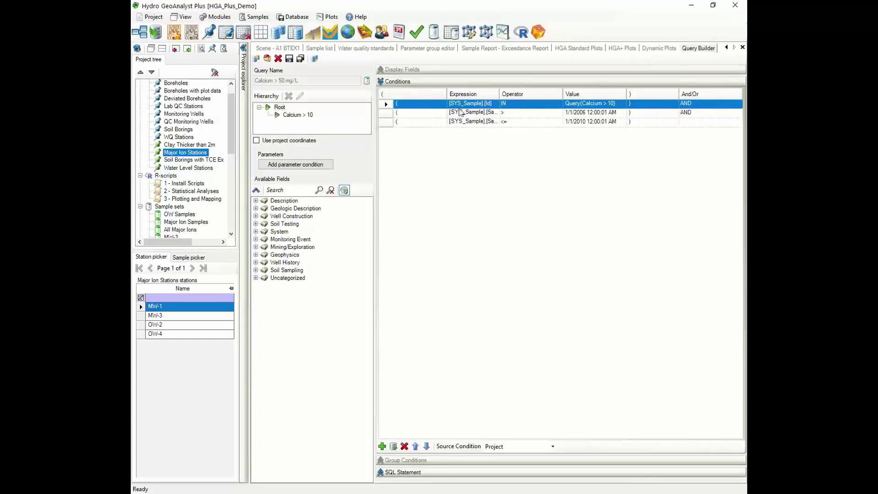
left_click(256, 59)
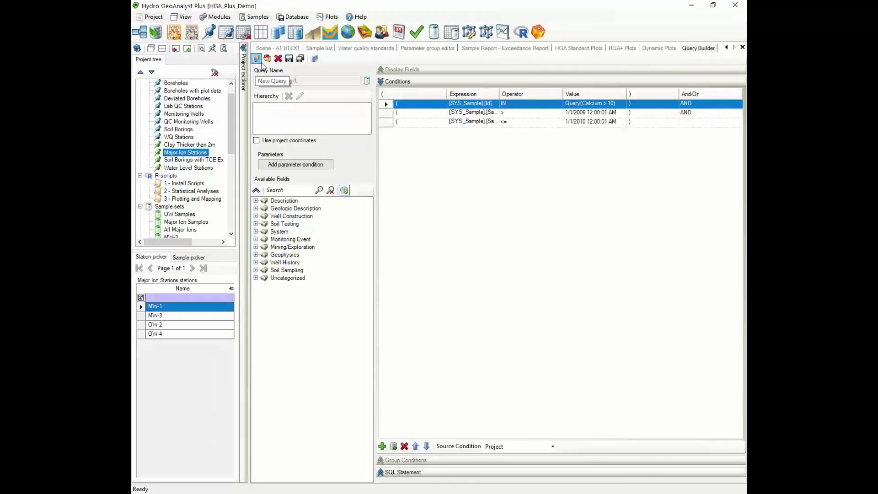
left_click(467, 287)
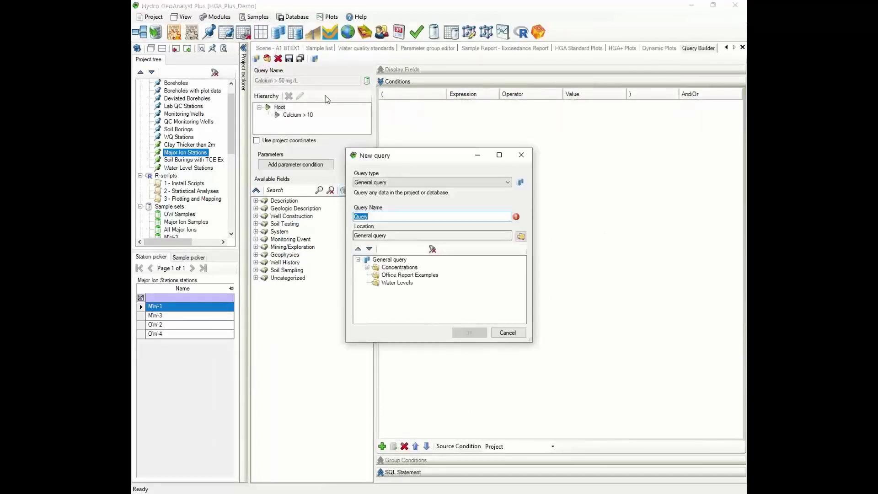
left_click(400, 182)
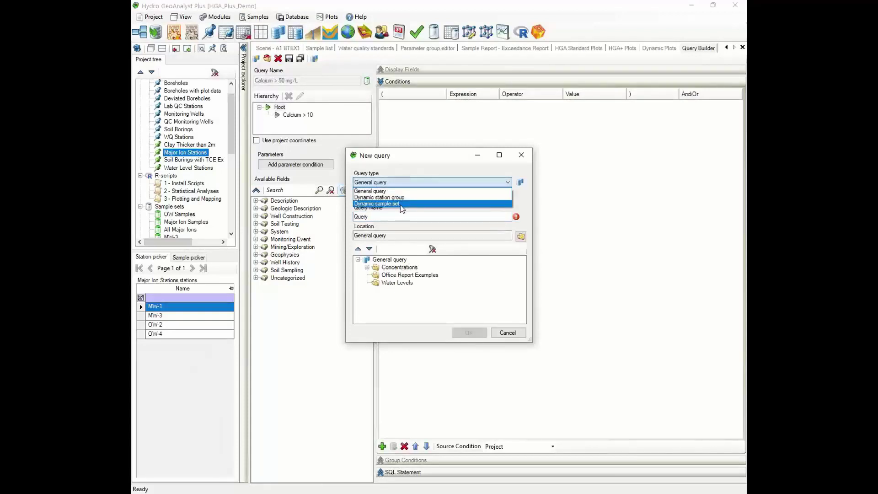
left_click(402, 204)
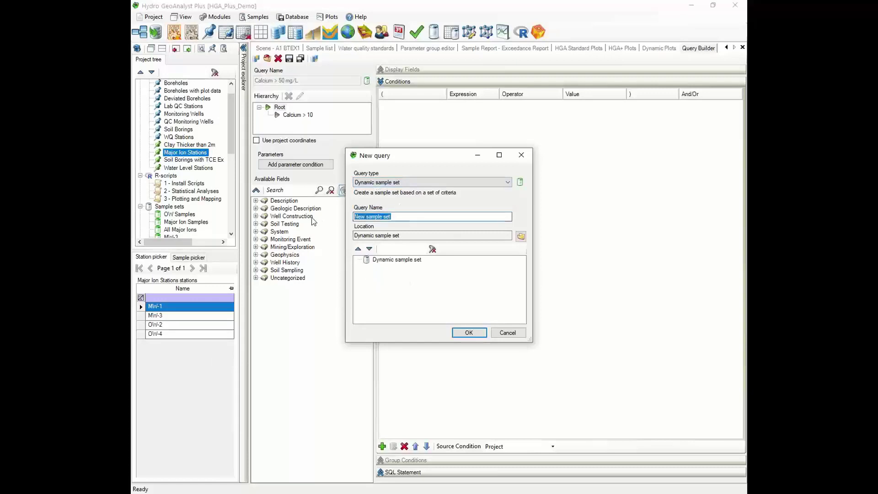
type("Ca > 5 mg/L (2008")
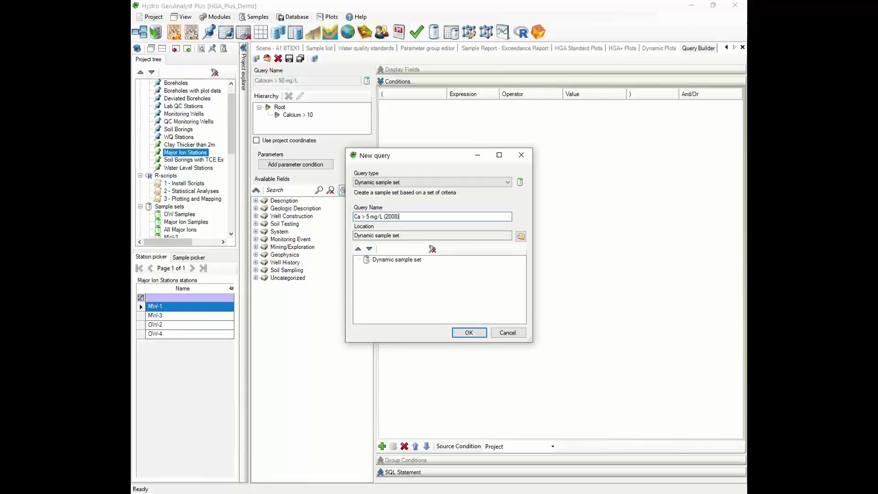
left_click(469, 333)
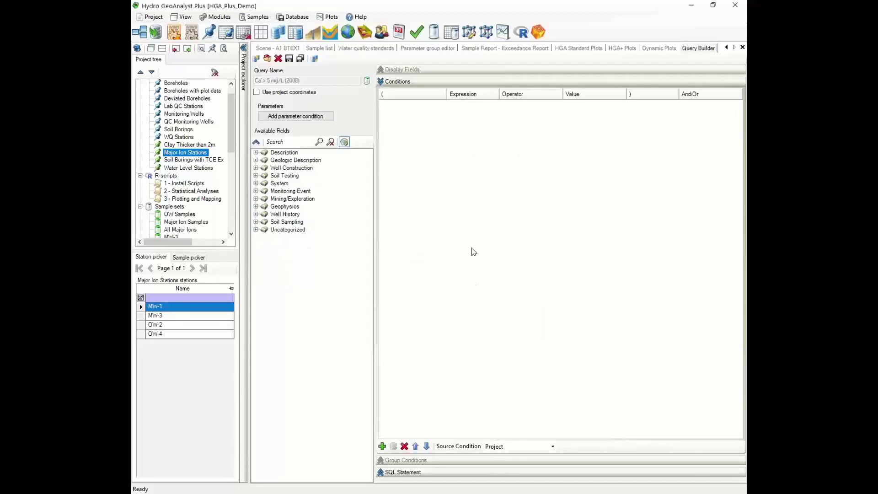
Step: Add a parameter value condition requiring Calcium, from the Cations group, to be > 5 mg/L
left_click(289, 118)
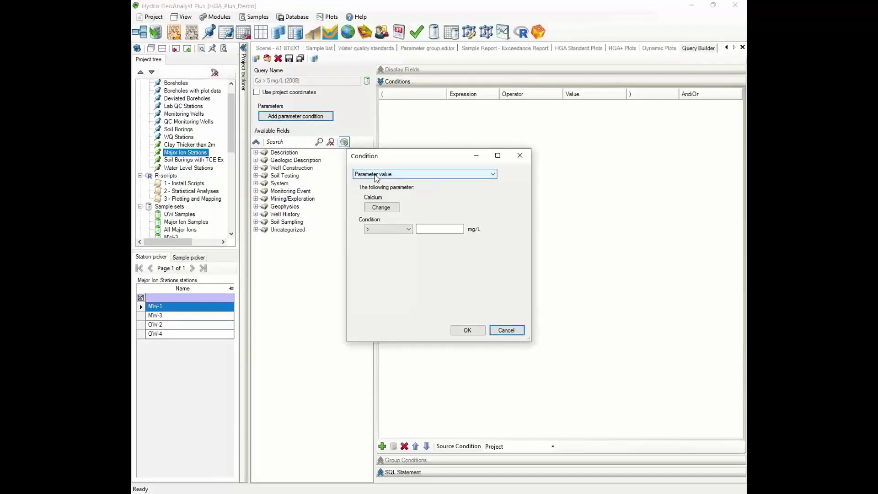
left_click(384, 208)
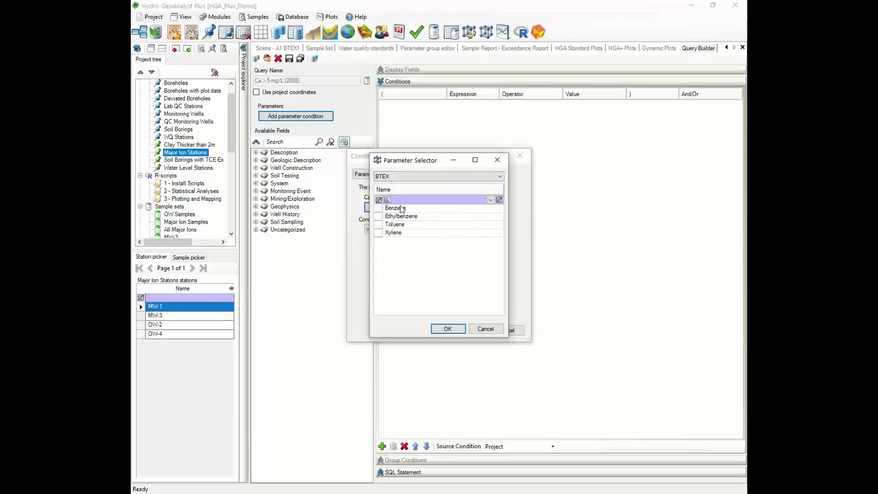
left_click(418, 177)
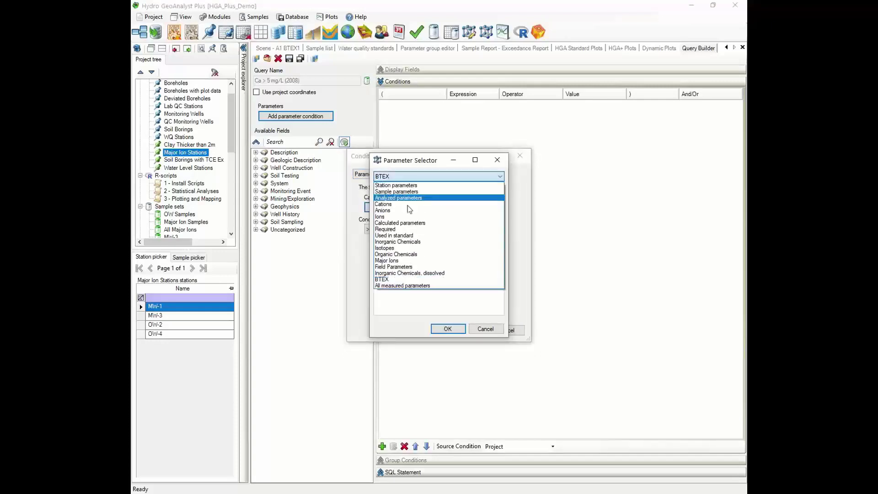
left_click(404, 205)
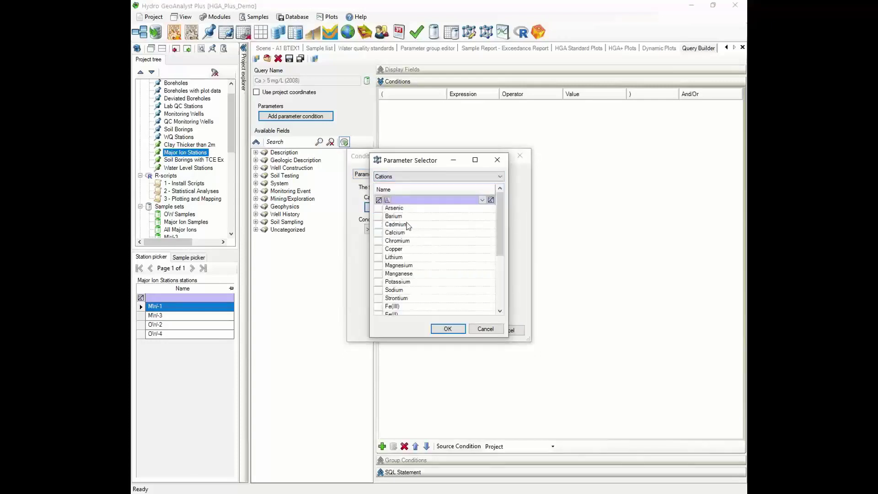
left_click(379, 233)
left_click(447, 329)
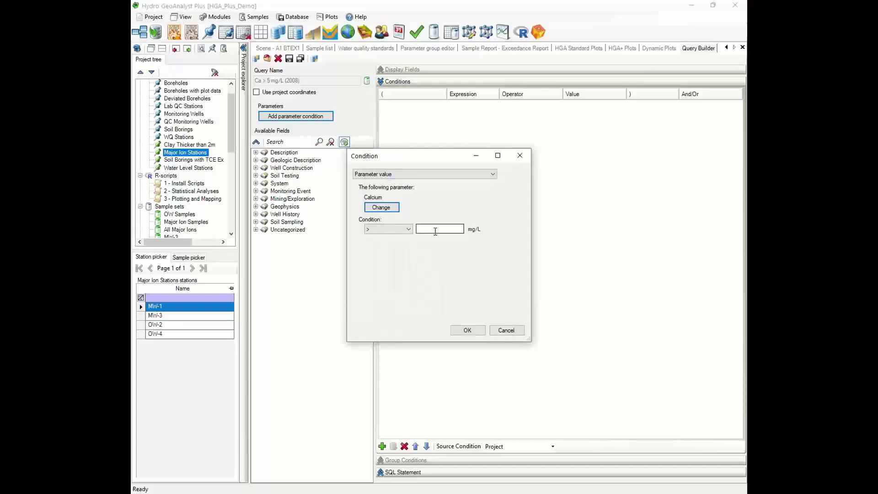
left_click(435, 230)
type("50")
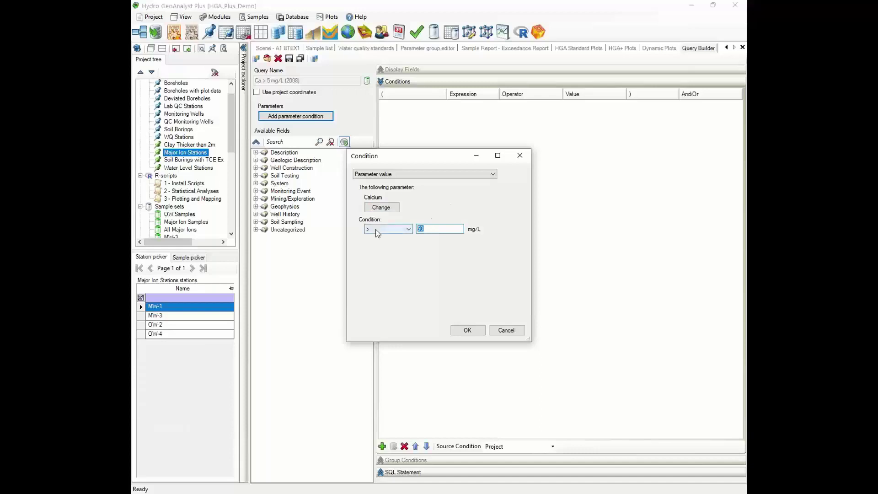
key("BackSpace")
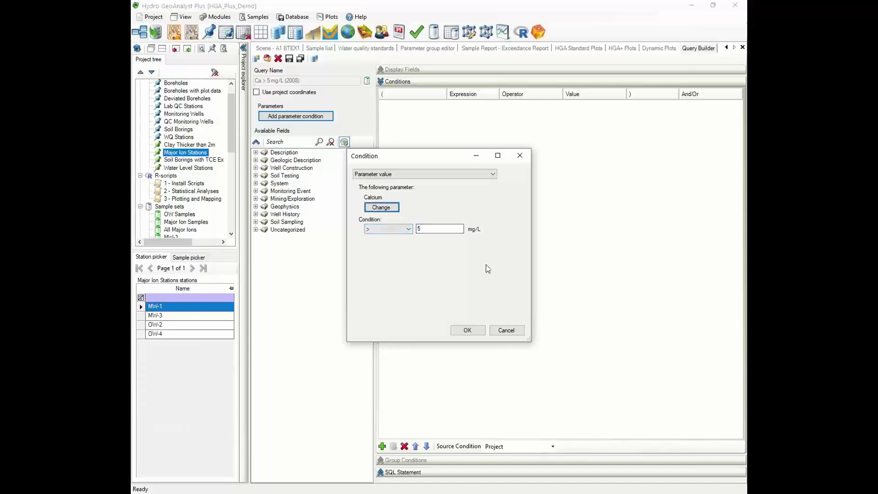
left_click(467, 330)
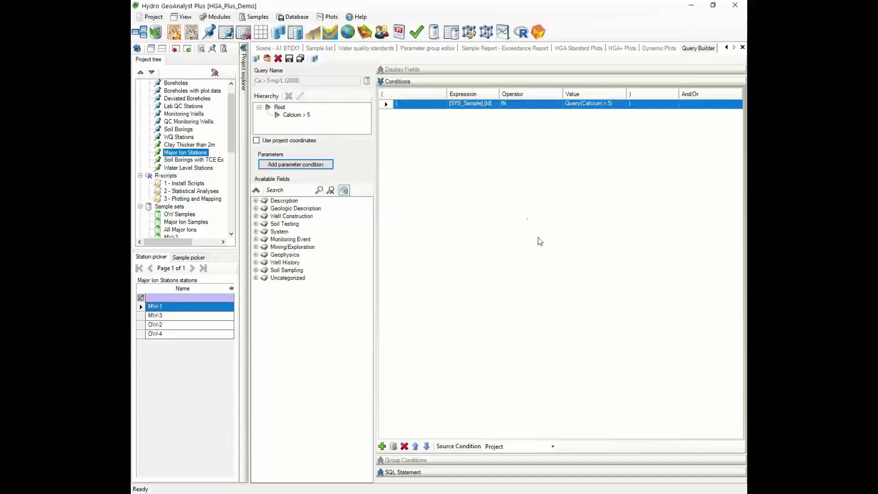
Step: Start another parameter value condition and choose SampleDate from the Sample parameters group
left_click(290, 164)
left_click(393, 174)
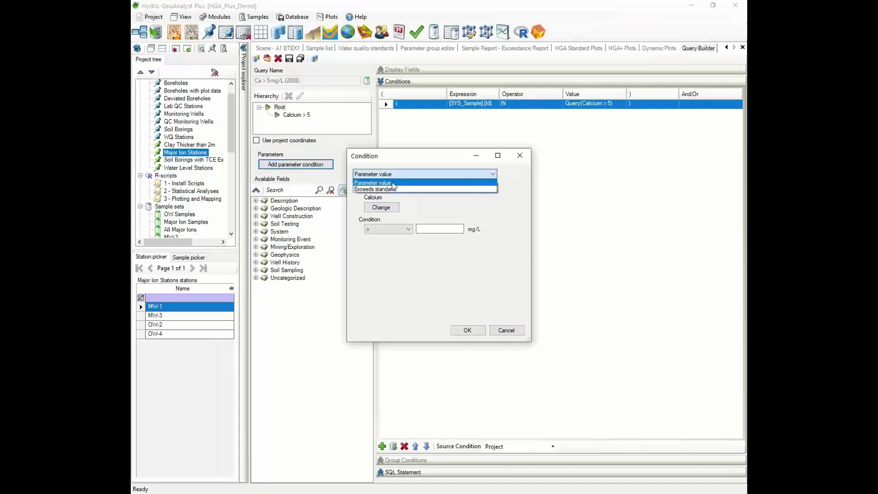
left_click(393, 183)
left_click(382, 207)
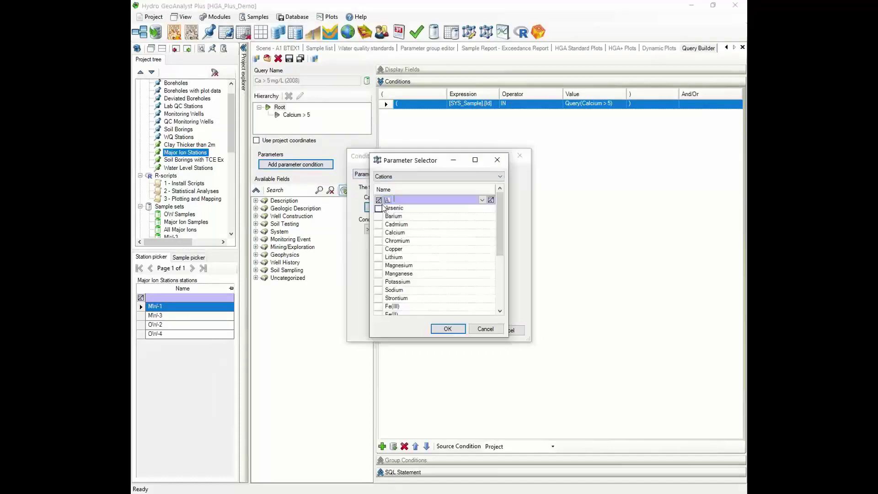
left_click(403, 177)
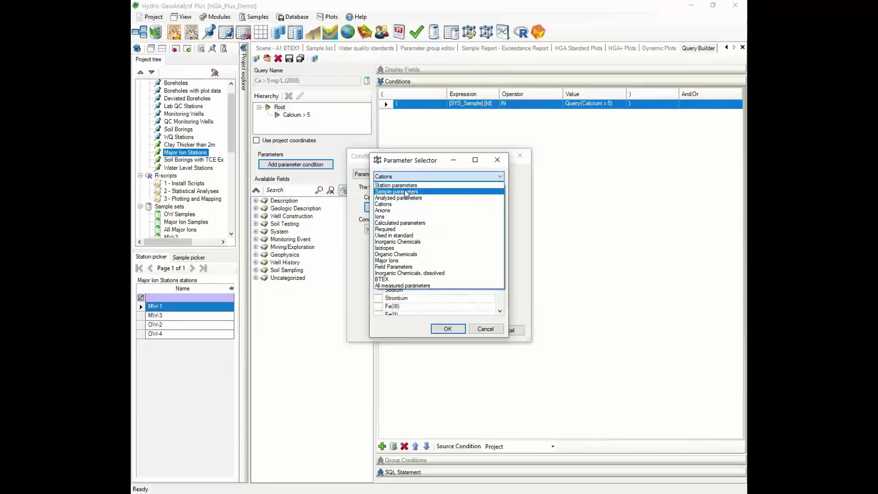
left_click(405, 191)
left_click(401, 225)
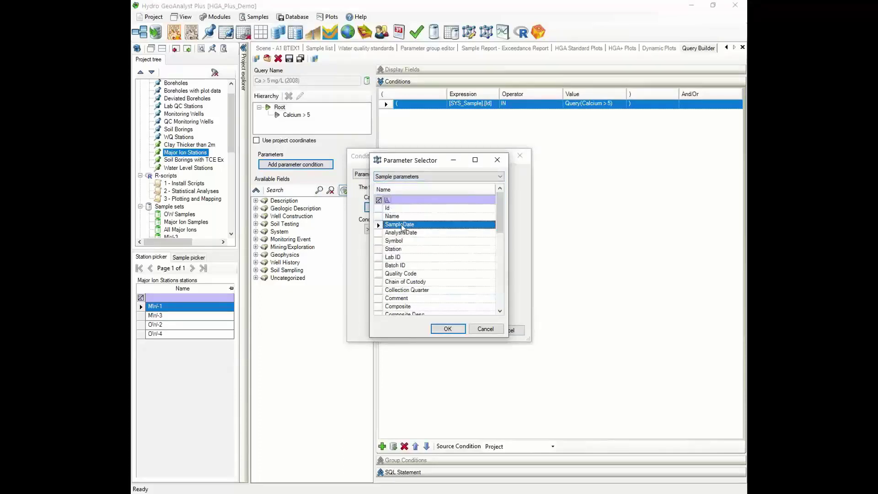
Step: Filter the parameter list by "sampl" and clear the filter again
left_click(398, 200)
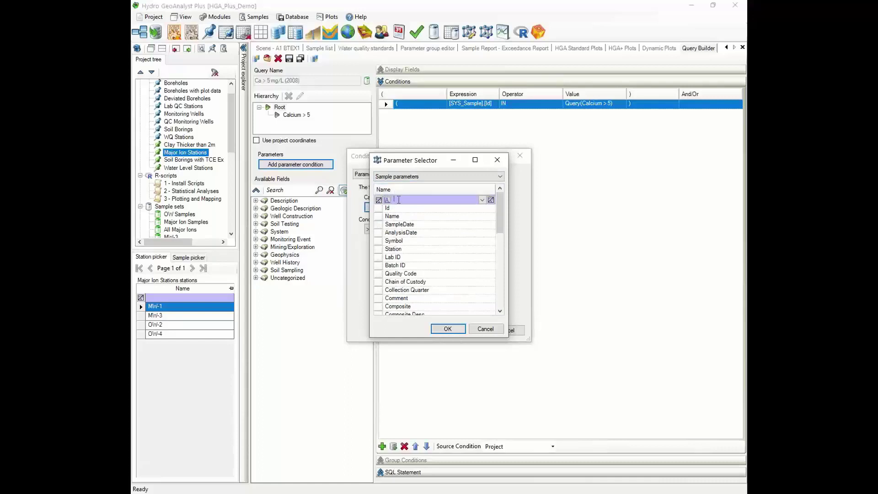
type("sampl")
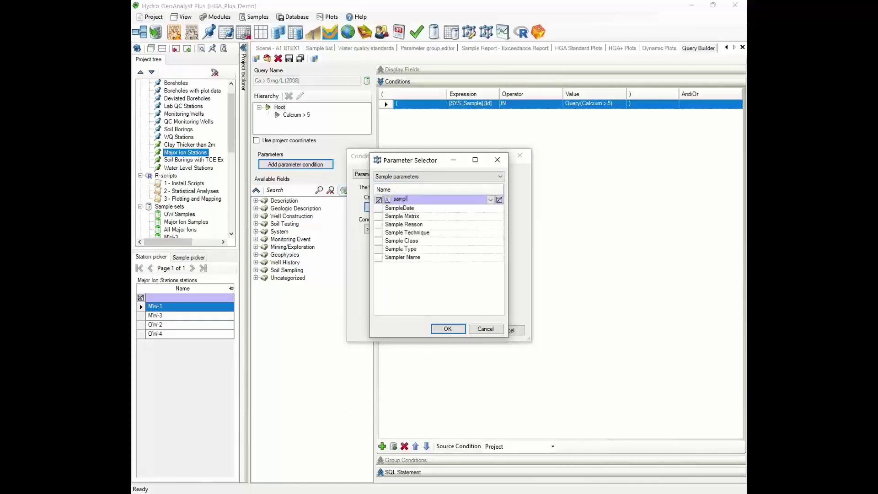
key("BackSpace")
key("BackSpace")
key("BackSpace")
key("BackSpace")
key("BackSpace")
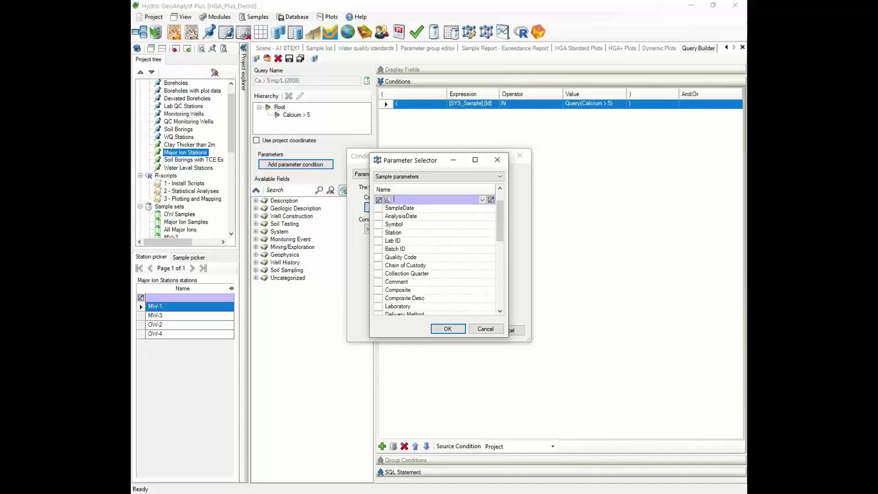
Step: Confirm SampleDate as the condition's parameter and require it to be > January 1, 2008
left_click(419, 209)
left_click(448, 328)
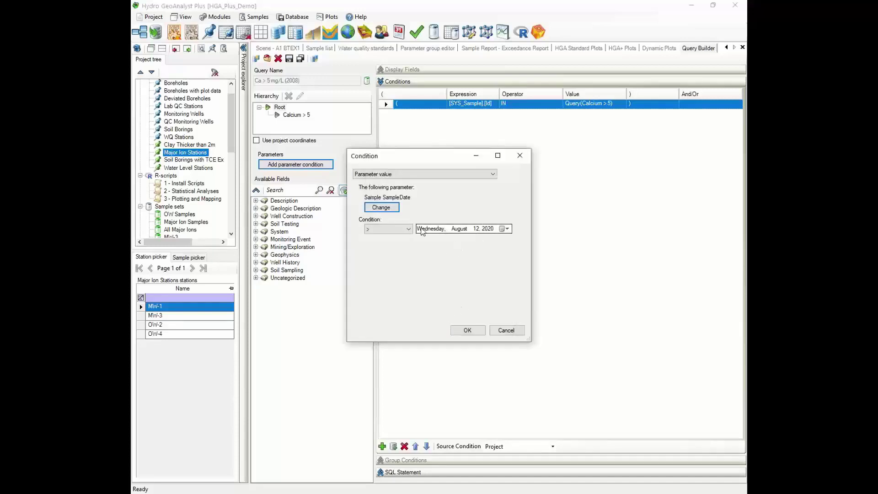
left_click(505, 228)
left_click(470, 242)
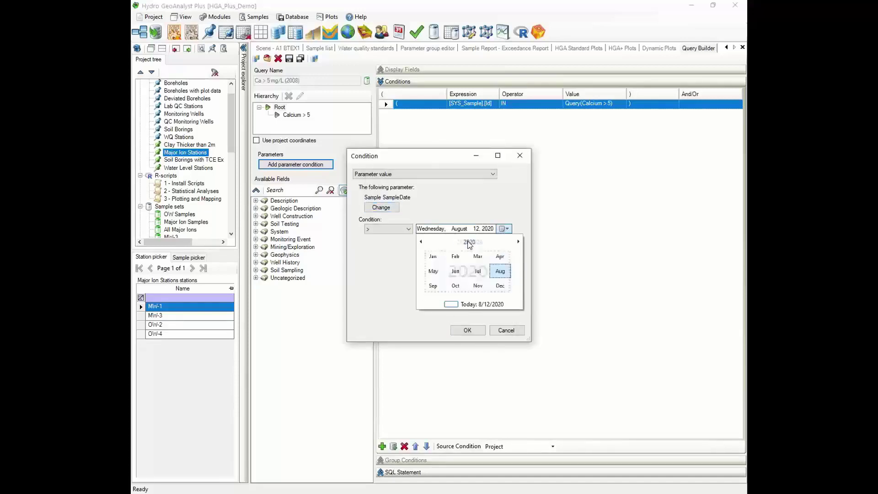
left_click(469, 242)
left_click(470, 242)
left_click(457, 258)
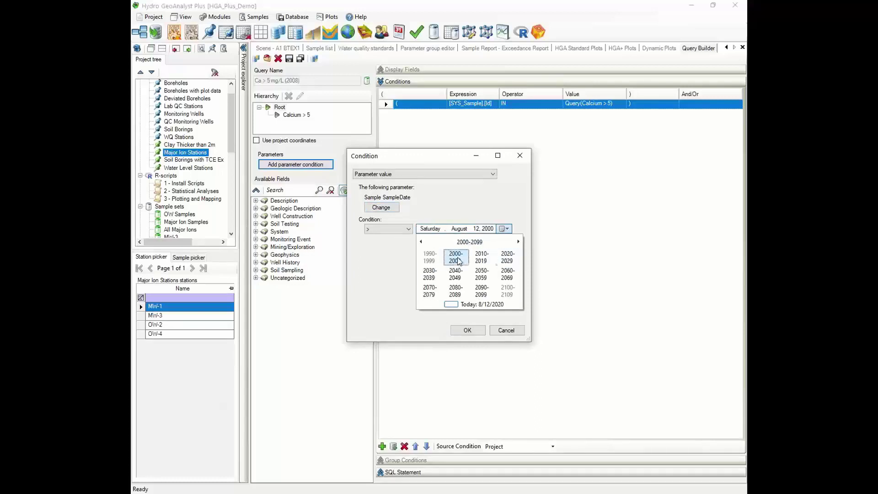
left_click(456, 291)
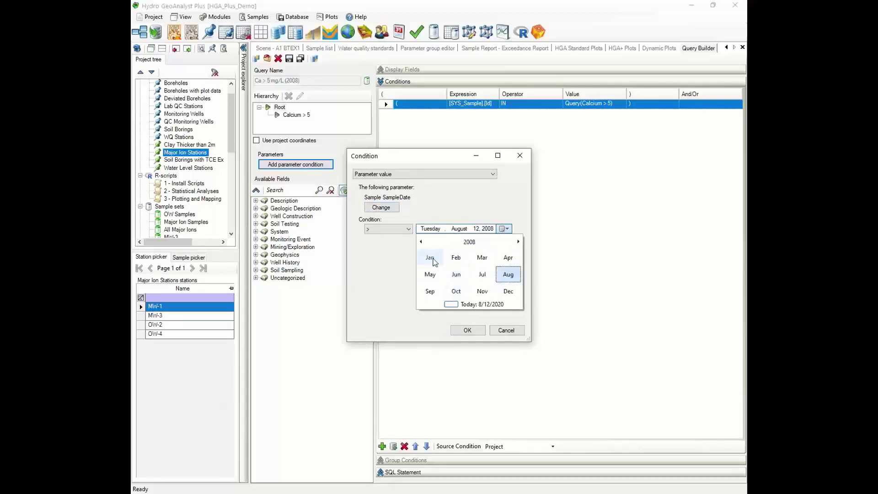
left_click(430, 258)
left_click(455, 262)
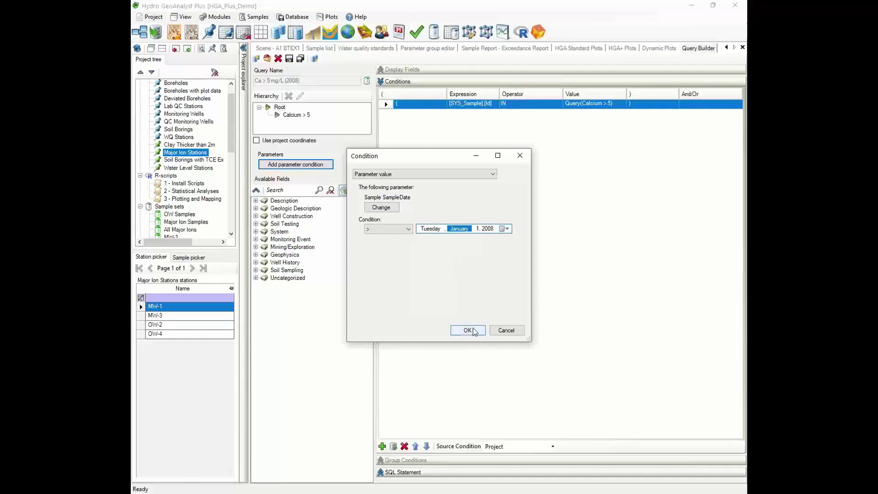
left_click(474, 332)
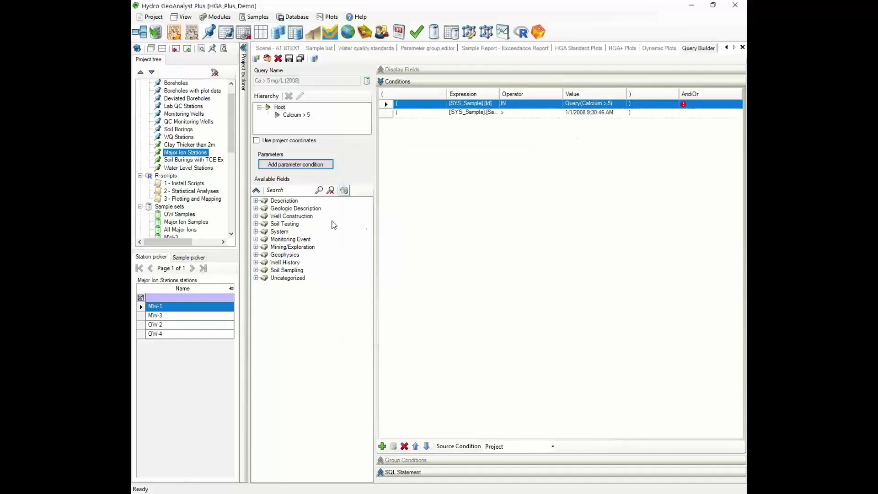
Step: Start a further parameter value condition on SampleDate with the < operator
left_click(297, 165)
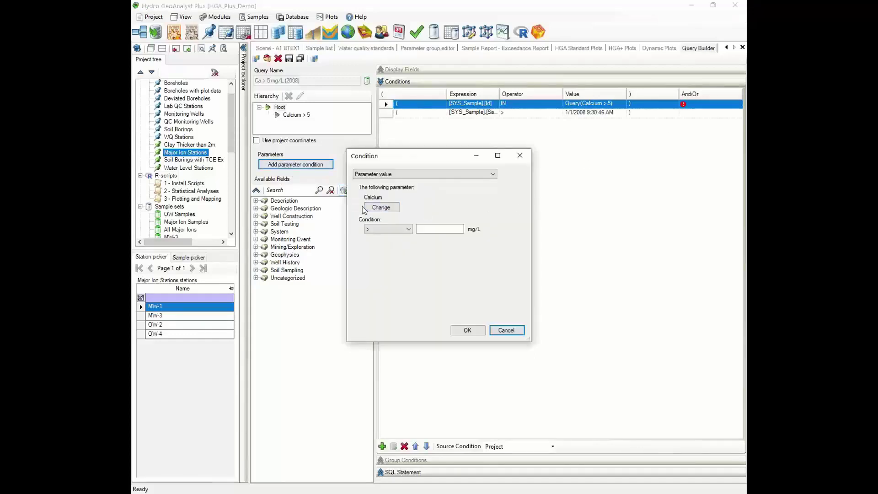
left_click(387, 176)
left_click(382, 208)
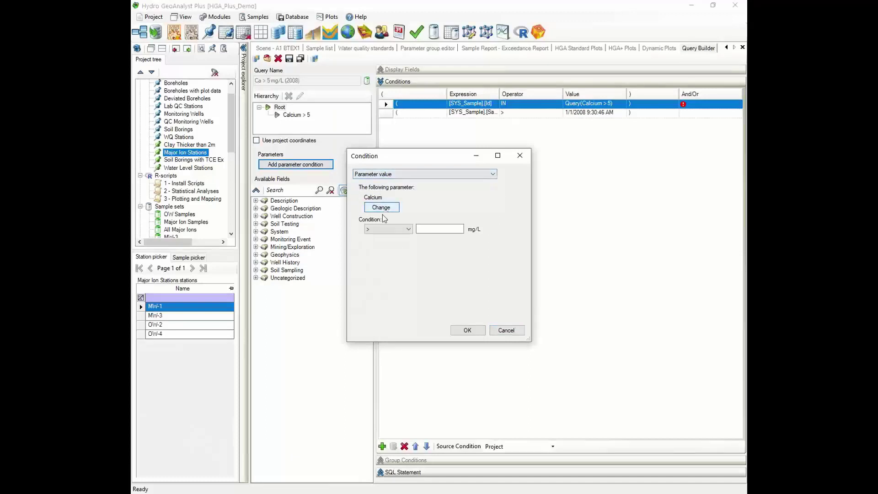
left_click(435, 328)
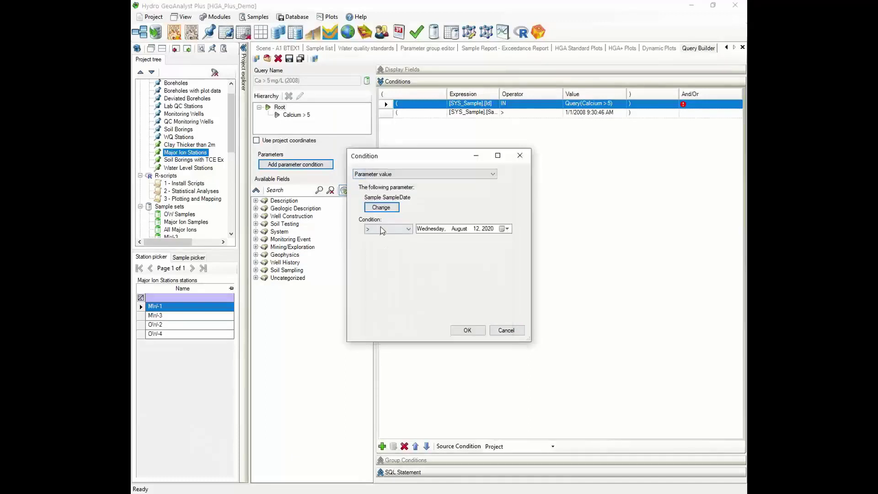
left_click(400, 229)
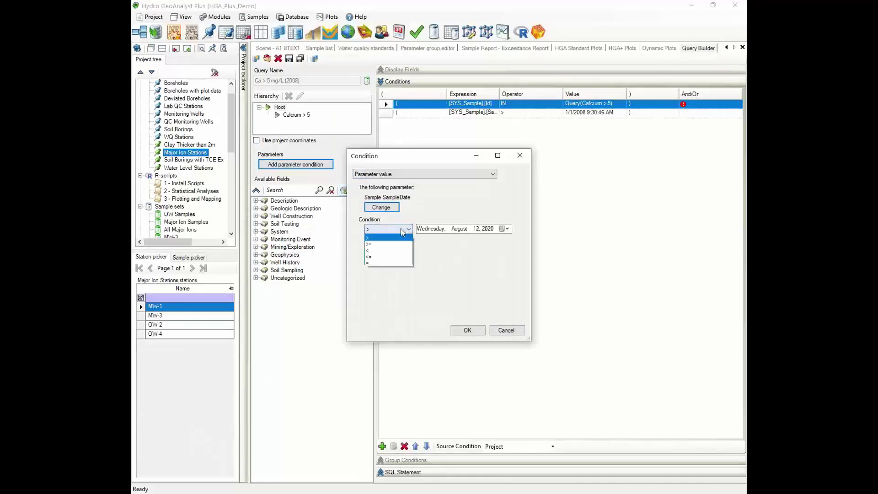
left_click(390, 250)
Step: Set the condition's comparison date to January 1, 2009 and add it to the query
left_click(461, 229)
left_click(507, 230)
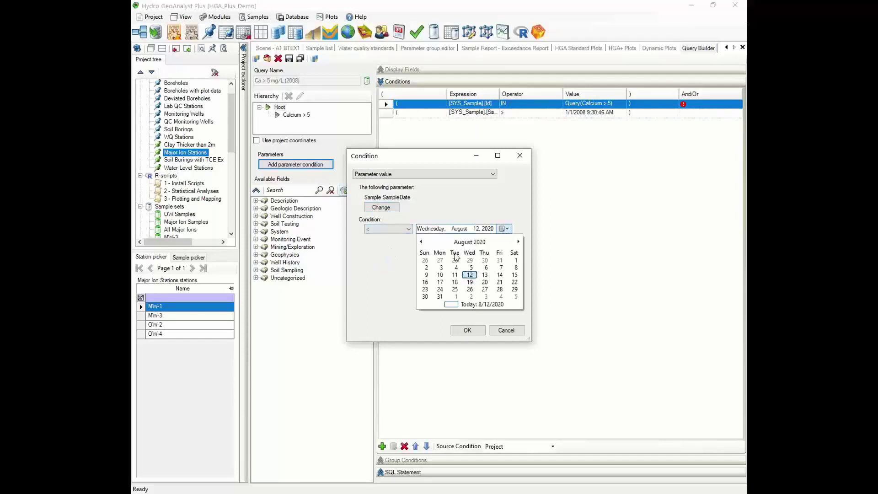
left_click(468, 245)
left_click(468, 245)
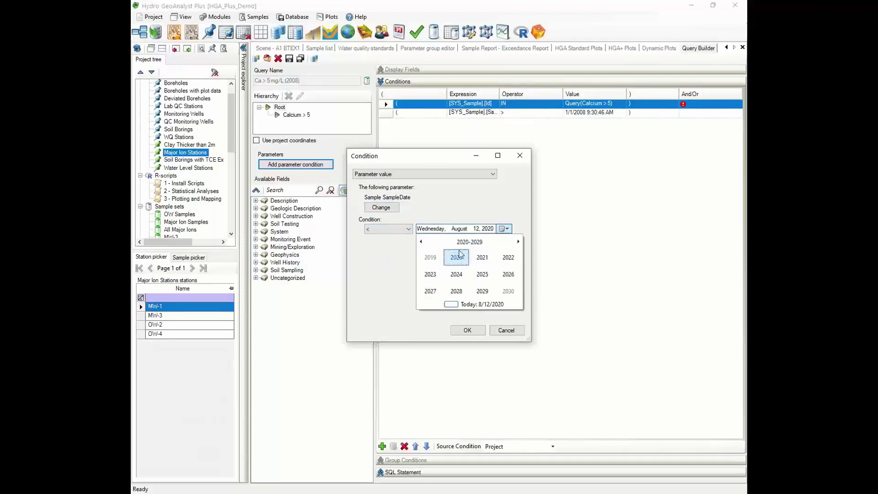
left_click(469, 242)
left_click(456, 257)
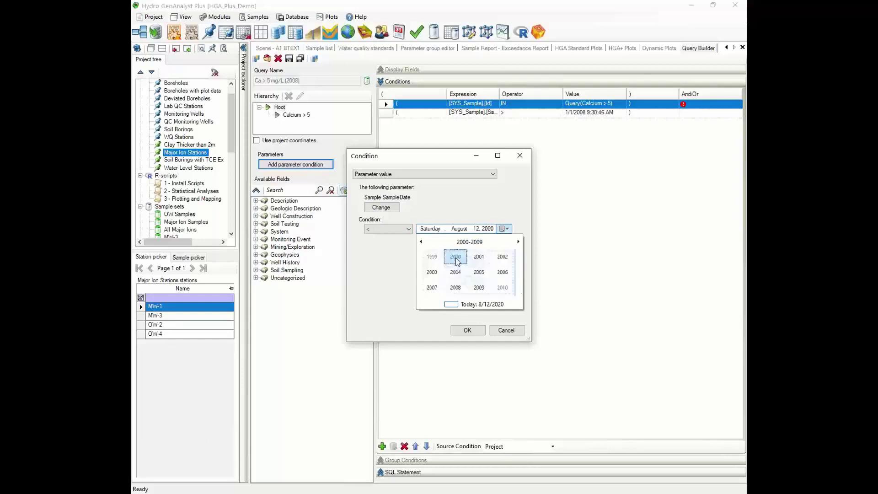
left_click(482, 290)
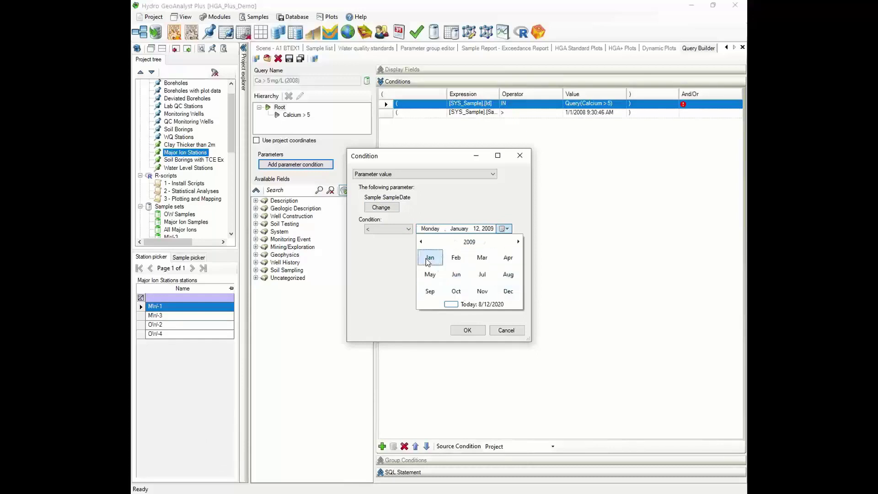
left_click(430, 259)
left_click(481, 260)
left_click(478, 332)
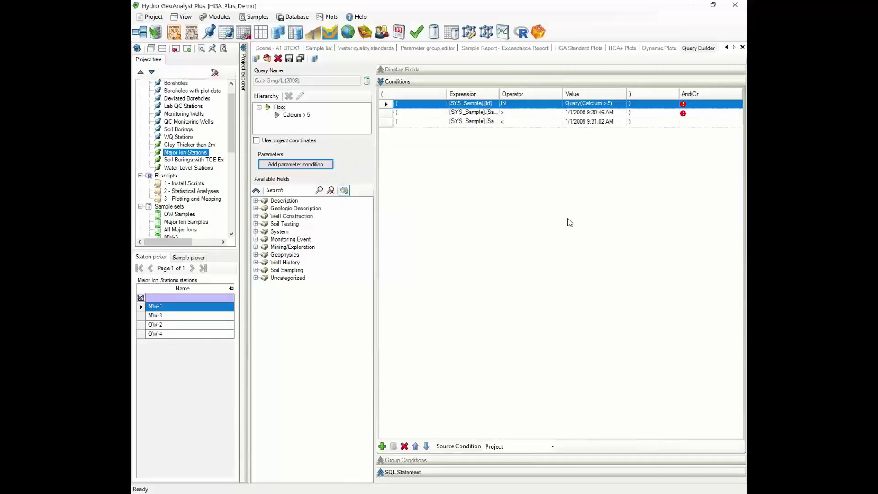
Step: Join the calcium condition and the two sample date conditions with AND, and save the query
left_click(739, 104)
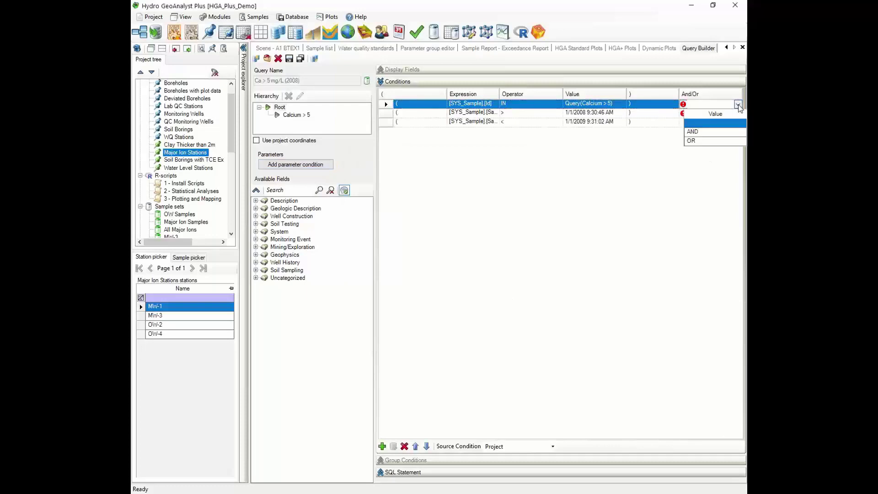
left_click(738, 120)
left_click(737, 115)
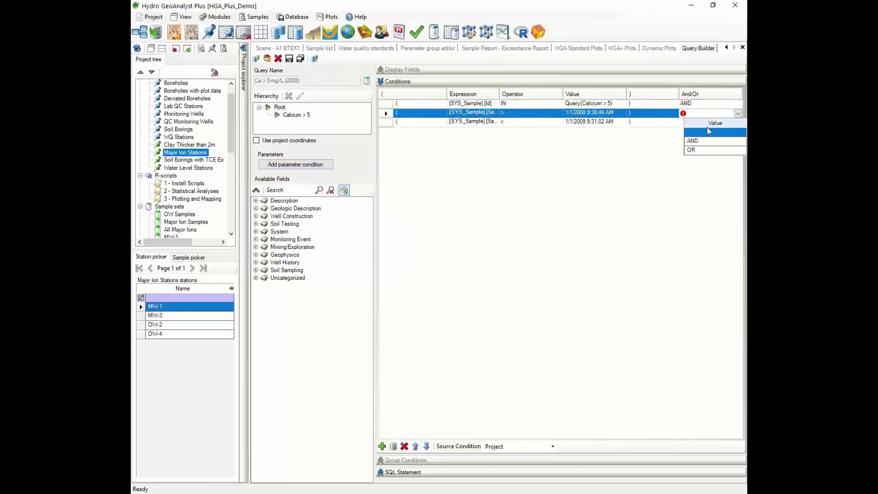
left_click(699, 141)
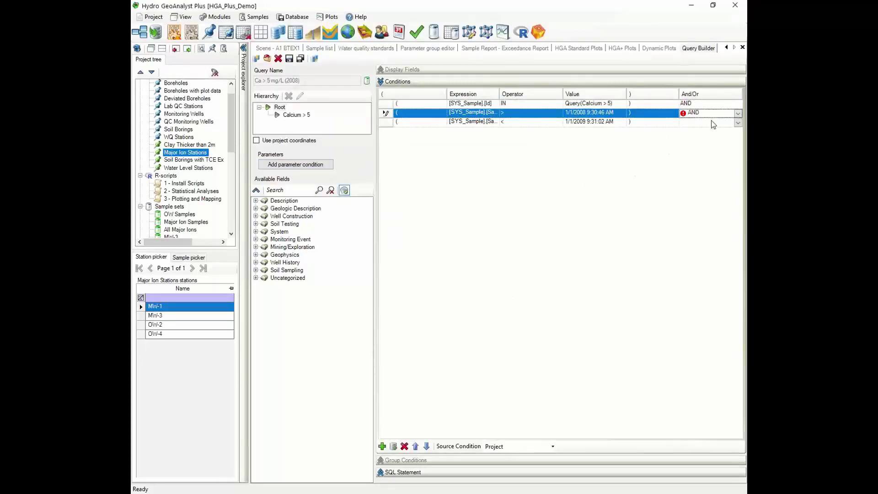
left_click(714, 121)
left_click(712, 131)
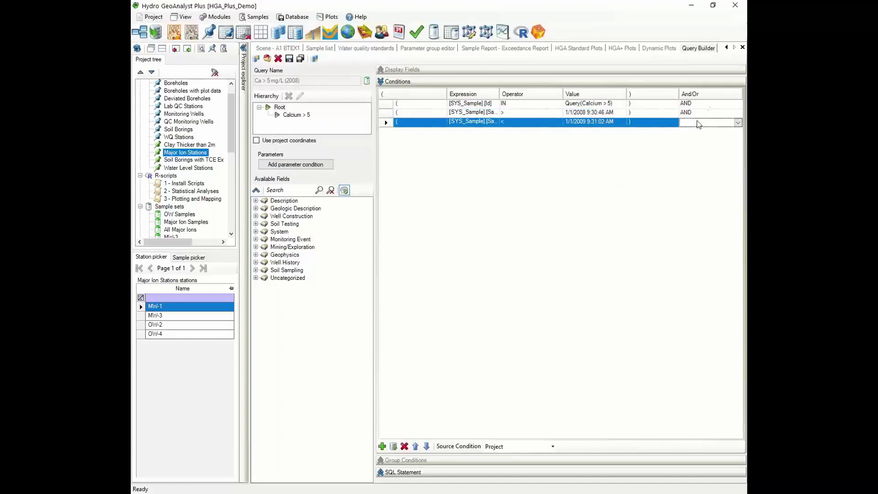
left_click(289, 59)
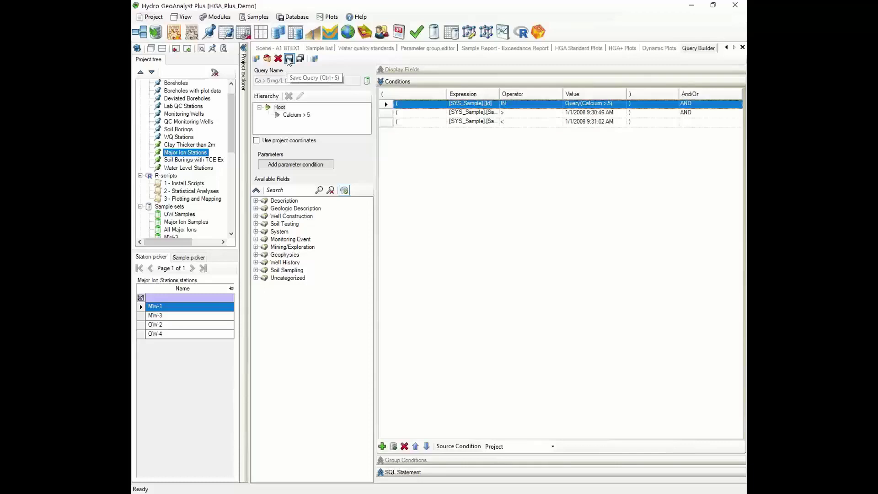
Step: Review the samples returned by the Ca > 5 mg/L (2008) sample set and compare them with the All Major Ions set
left_click_drag(228, 126, 225, 159)
left_click(188, 178)
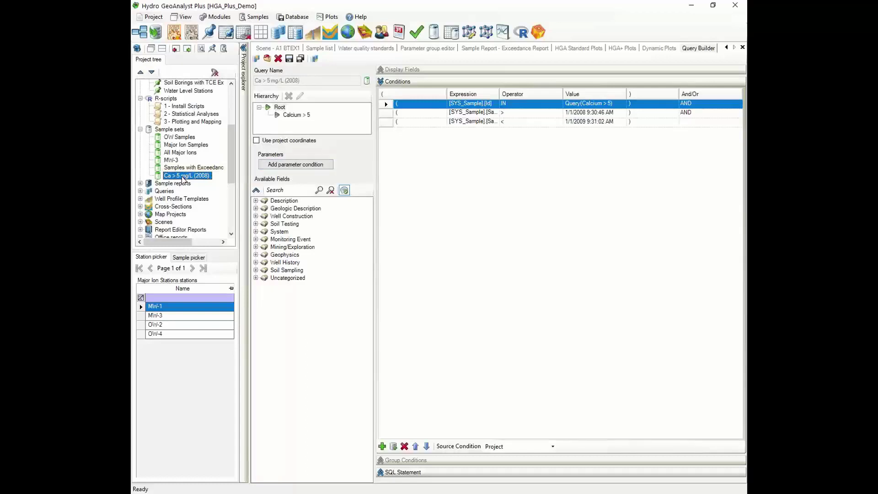
left_click(314, 58)
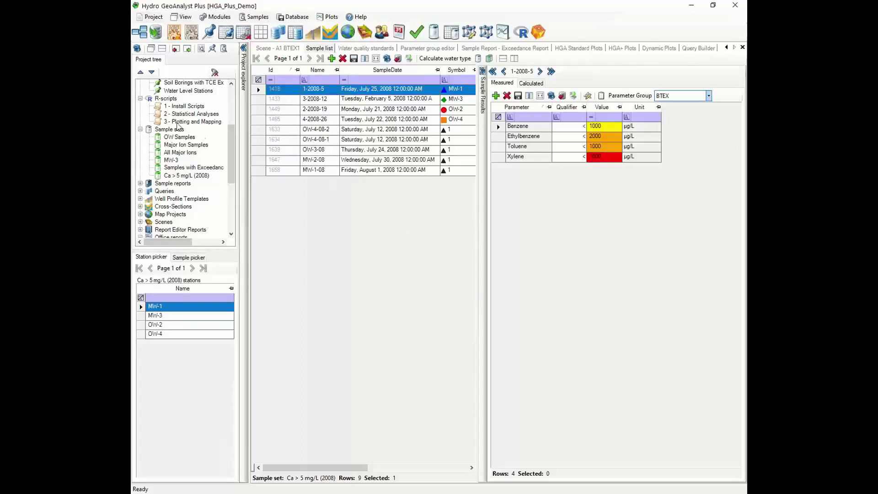
left_click(180, 153)
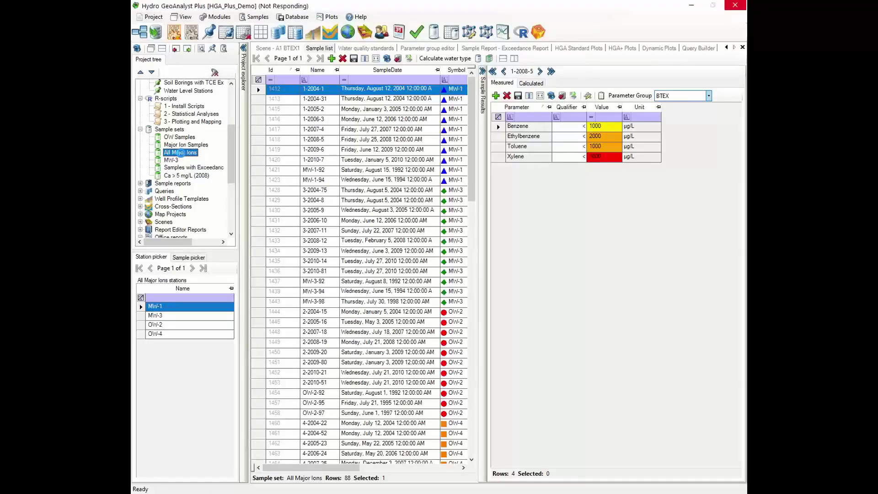
left_click(197, 176)
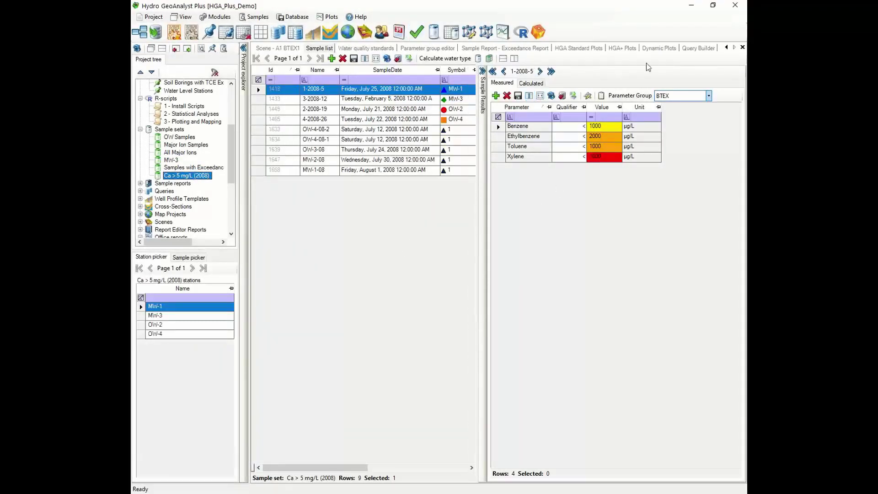
Step: Revisit the water quality standards and parameter groups, and choose Ca > 5 mg/L (2008) as the exceedance report's sample set
left_click(368, 49)
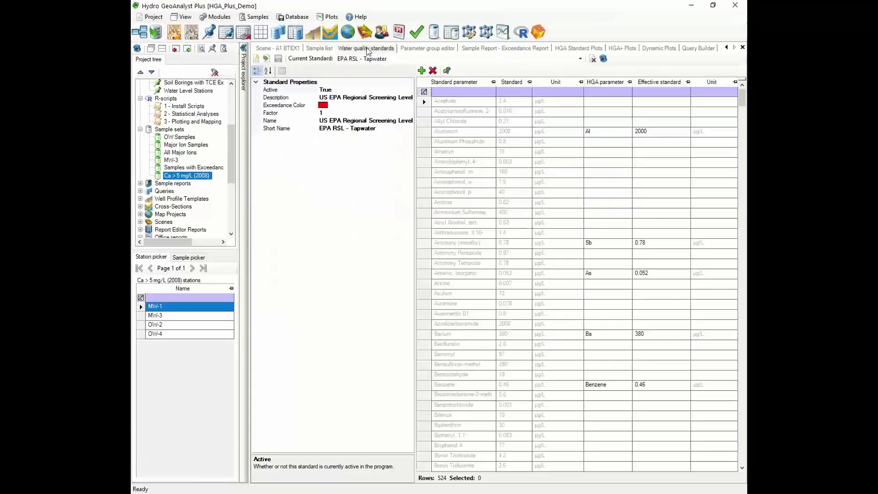
left_click(425, 49)
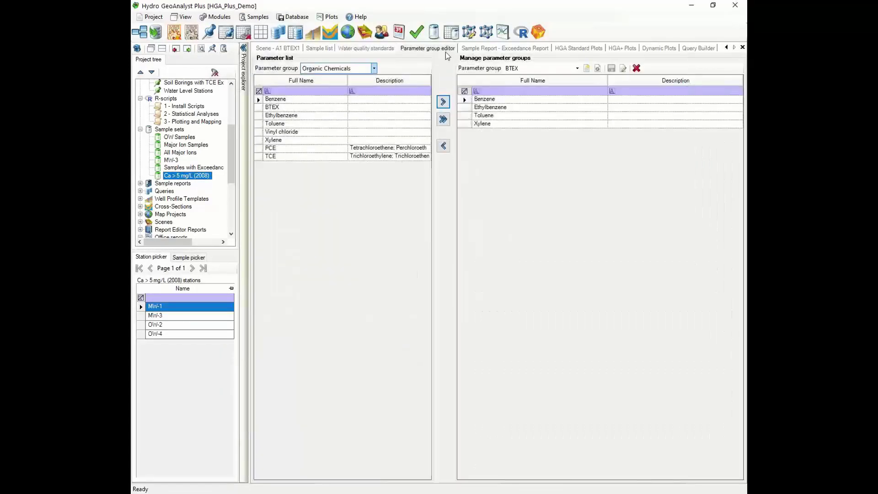
left_click(504, 49)
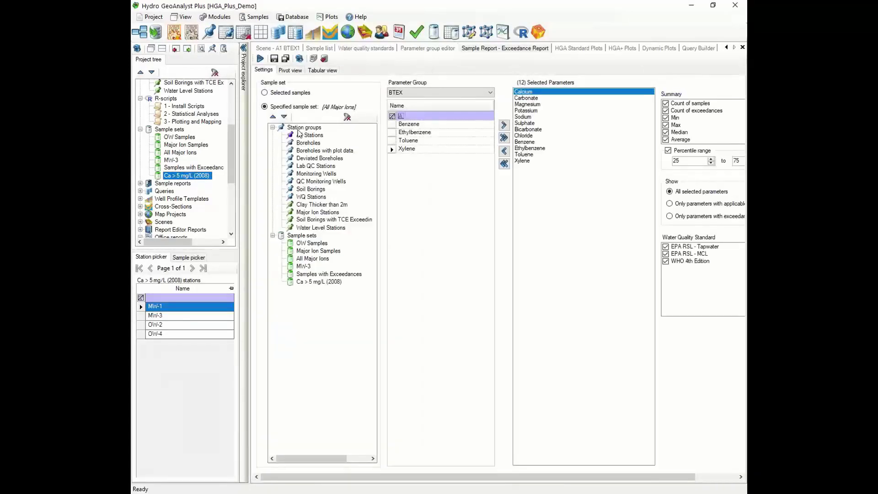
left_click(299, 283)
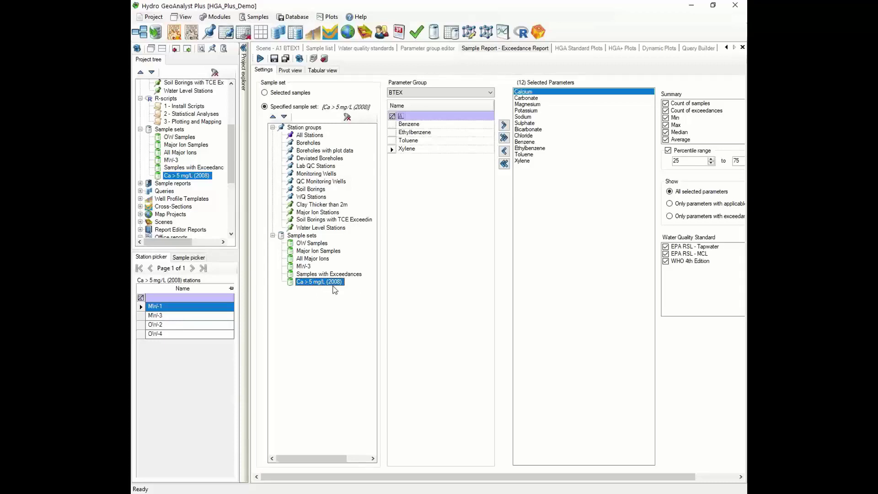
Step: Open the Ca > 5 mg/L (2008) sample set's query for editing and save a copy named Ca > 5 mg/L (2009)
right_click(201, 178)
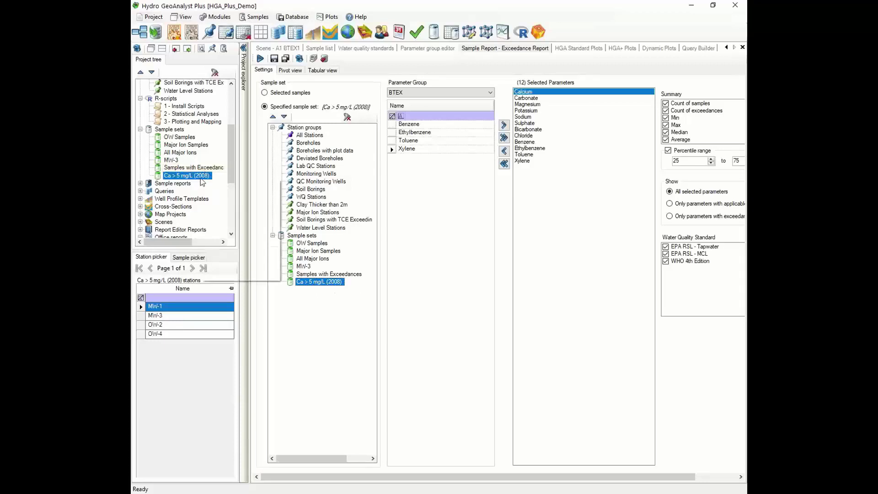
left_click(223, 204)
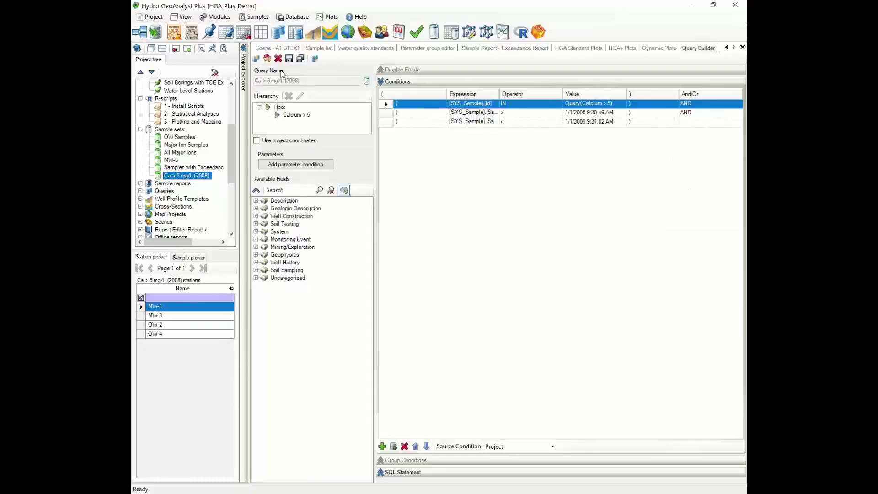
left_click(300, 58)
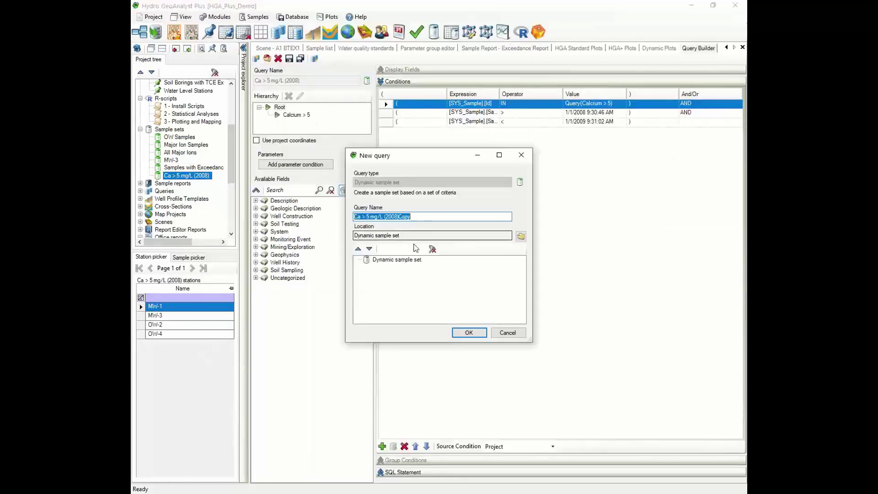
left_click(424, 216)
key("BackSpace")
key("BackSpace")
key("BackSpace")
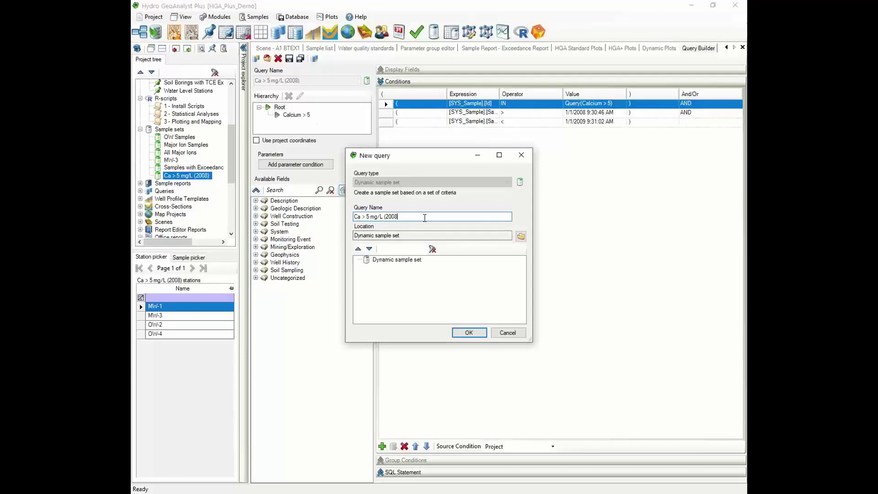
type(")")
key("BackSpace")
type("9")
left_click(468, 332)
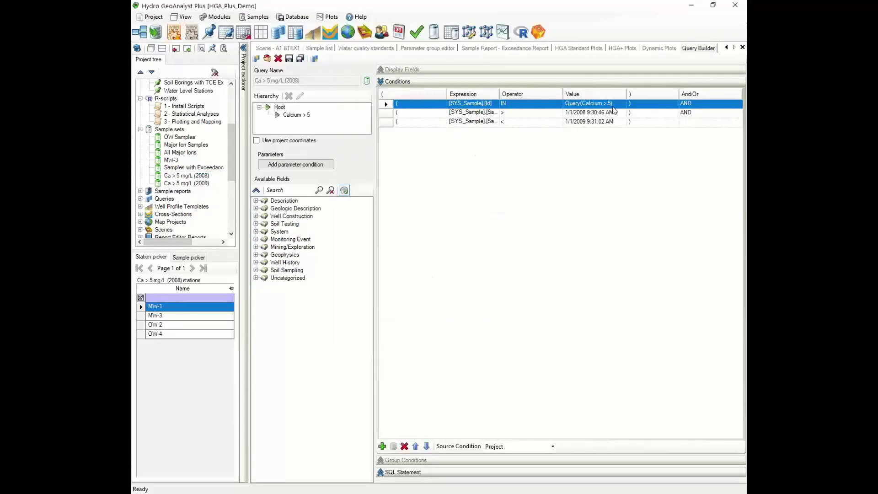
Step: Change the copied query's sample date limits to after 1/1/2009 and before 1/1/2010
left_click(603, 112)
left_click(588, 112)
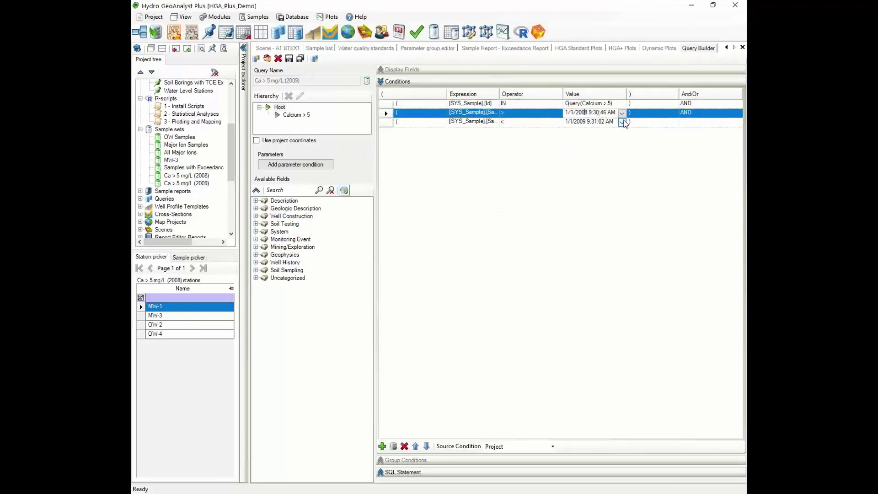
key("BackSpace")
type("9")
left_click(586, 122)
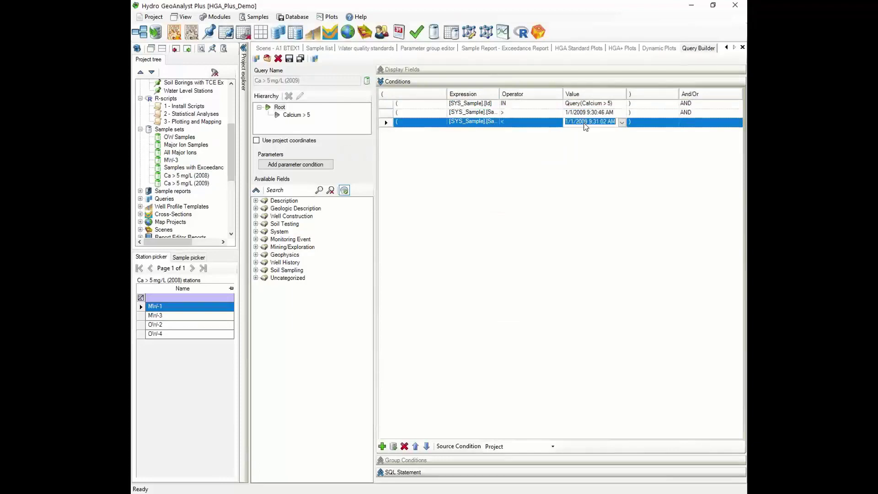
key("Delete")
key("Delete")
type("10")
key("Tab")
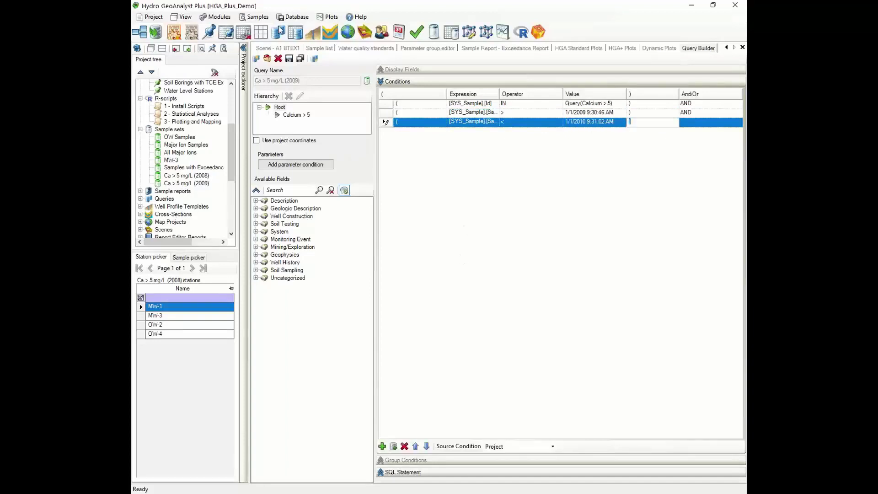
key("Up")
key("Up")
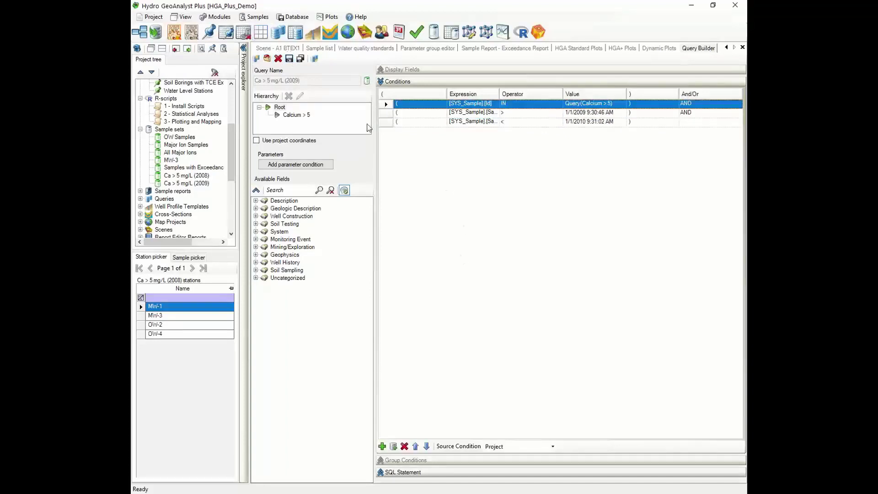
Step: Run the exceedance report for the Ca > 5 mg/L (2009) sample set
left_click(520, 49)
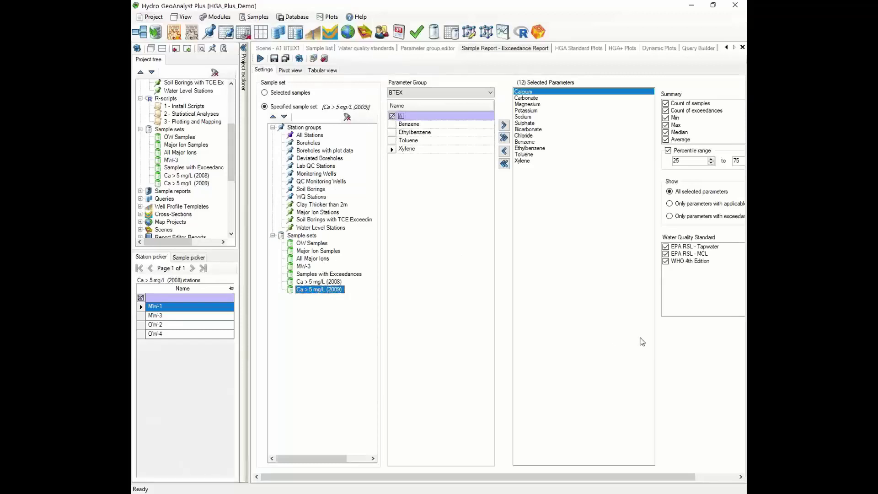
left_click(260, 58)
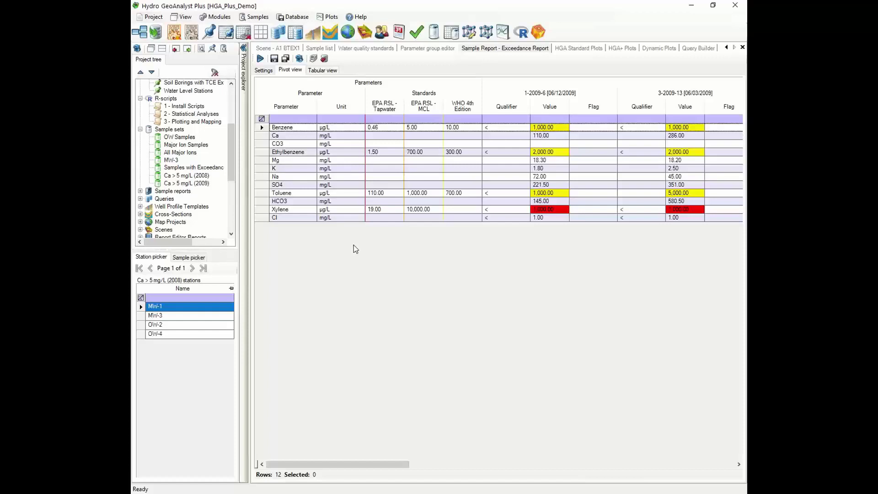
Step: Add a Box and Whisker plot to the HGA Standard Plots, review its source options, and keep Active sample set as the source
left_click(571, 51)
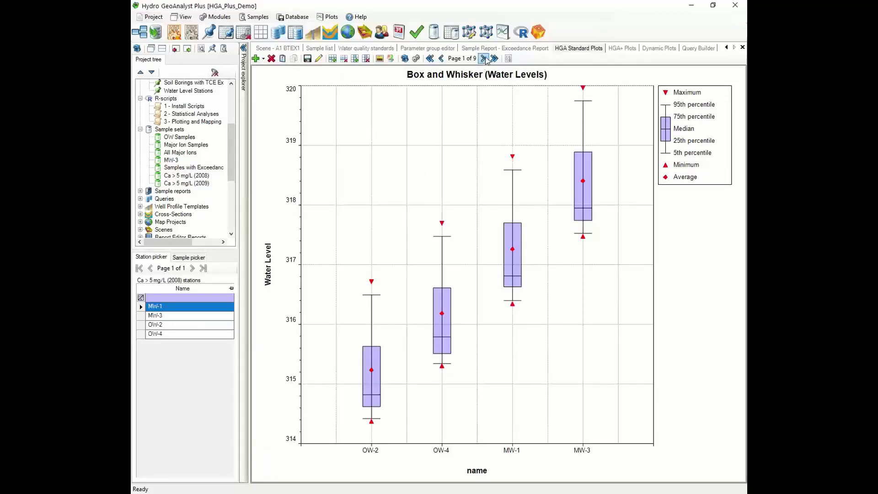
left_click(257, 58)
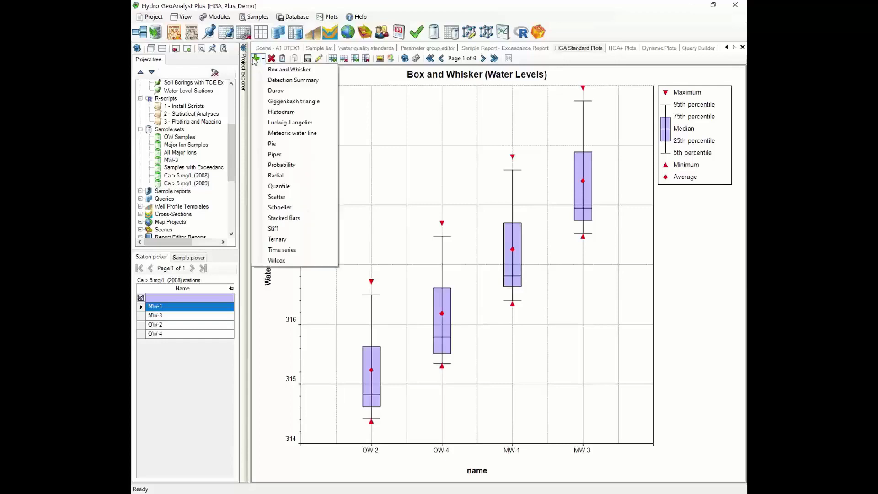
left_click(282, 70)
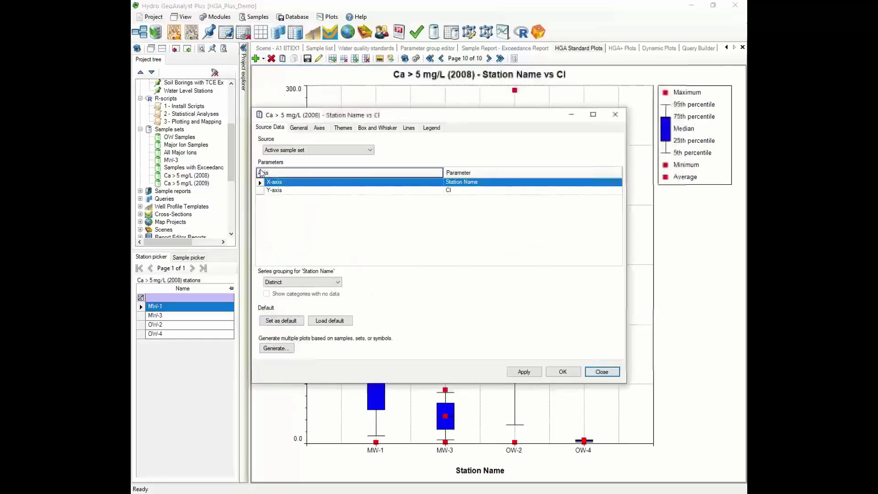
left_click_drag(456, 117, 487, 134)
left_click(363, 163)
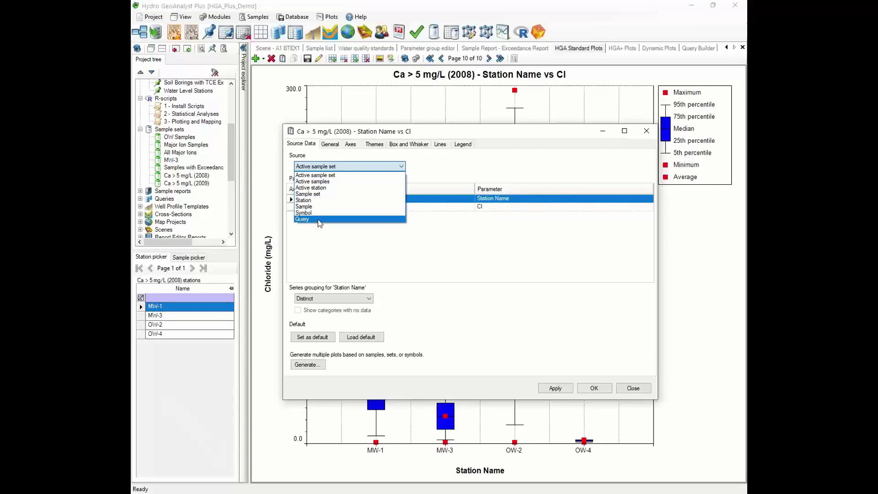
left_click(478, 171)
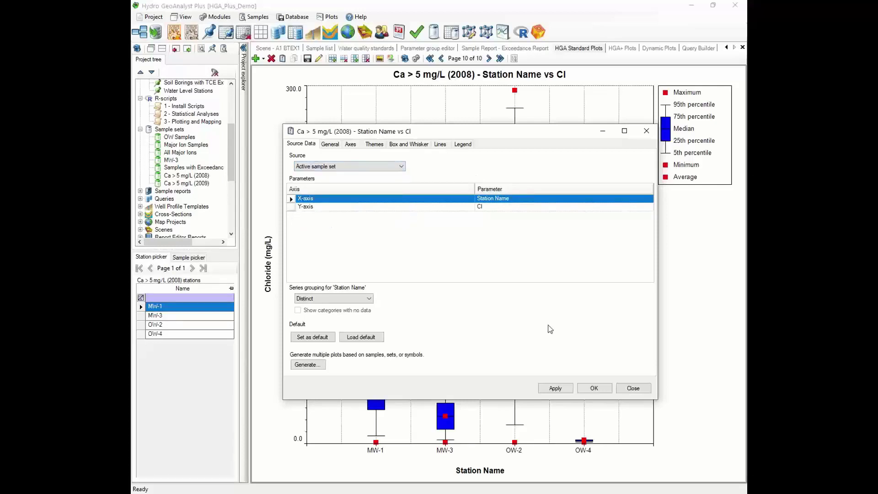
left_click(632, 388)
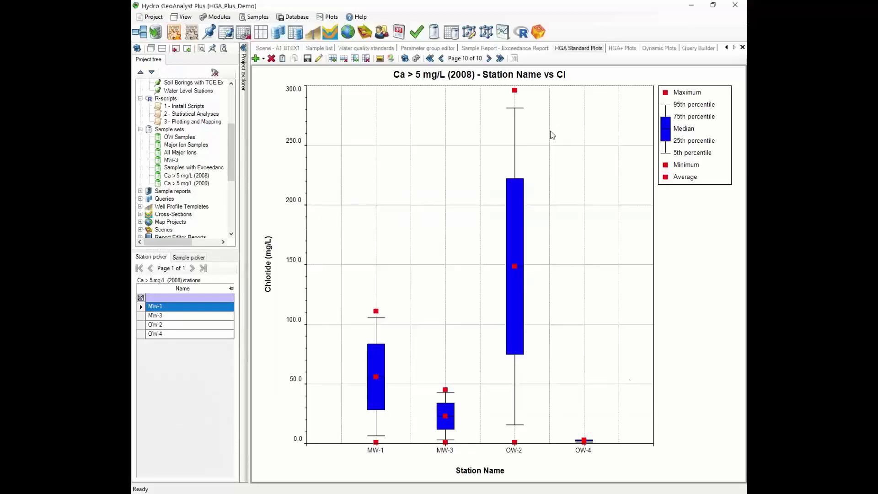
Step: Browse the standard plots from the first page through the Major Ions pie chart, and show the plot contents list
left_click(430, 58)
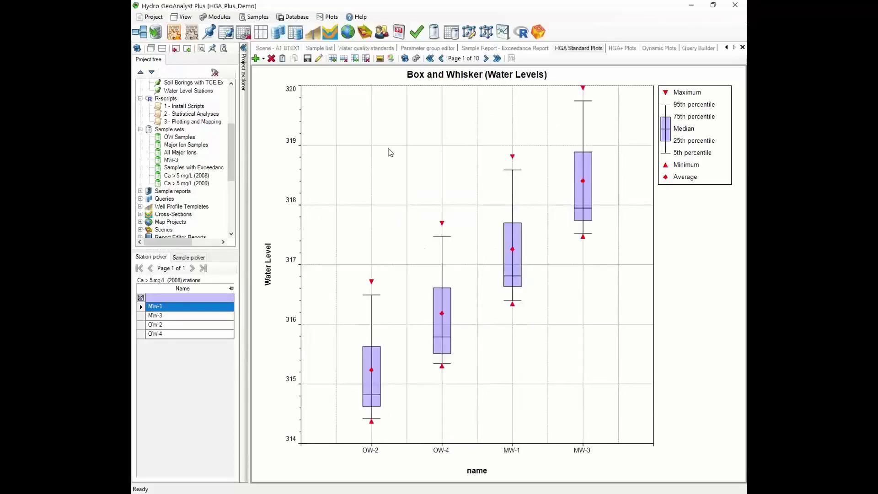
left_click(486, 60)
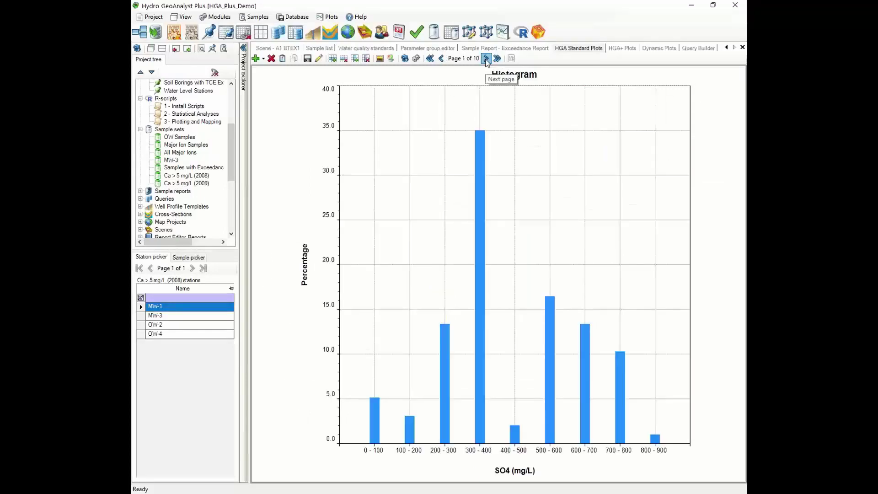
left_click(487, 58)
left_click(487, 59)
left_click(487, 59)
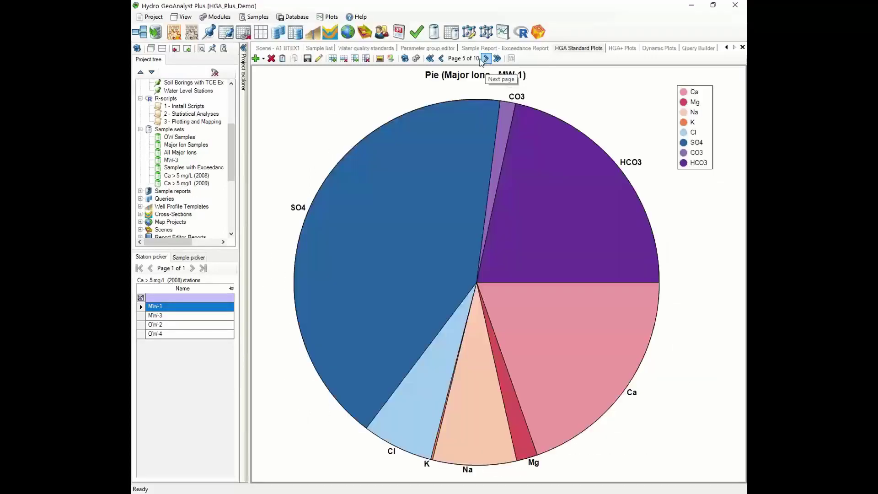
left_click(511, 59)
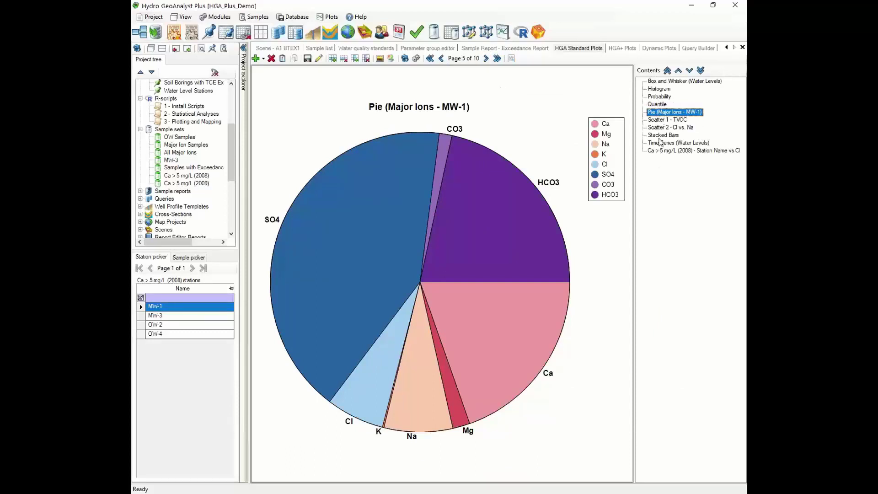
Step: Add a second row to the plot page layout and go to the Box and Whisker (Water Levels) plot
left_click(335, 60)
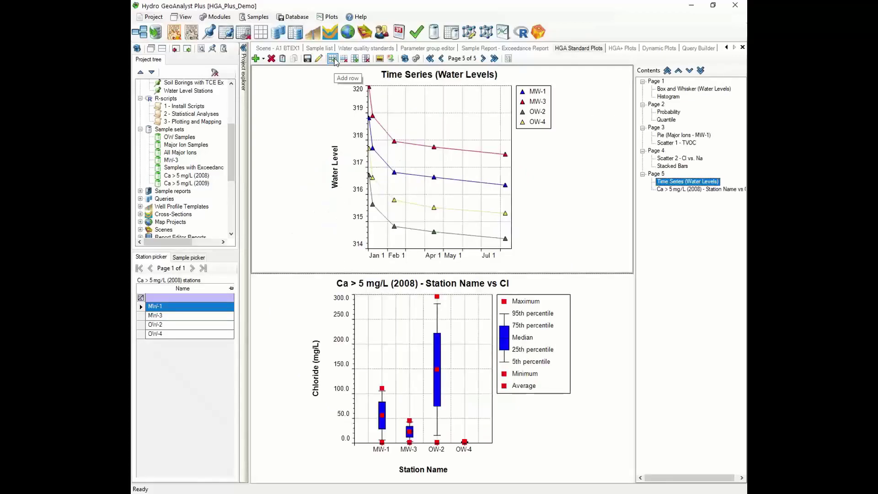
left_click(442, 58)
left_click(442, 59)
left_click(667, 90)
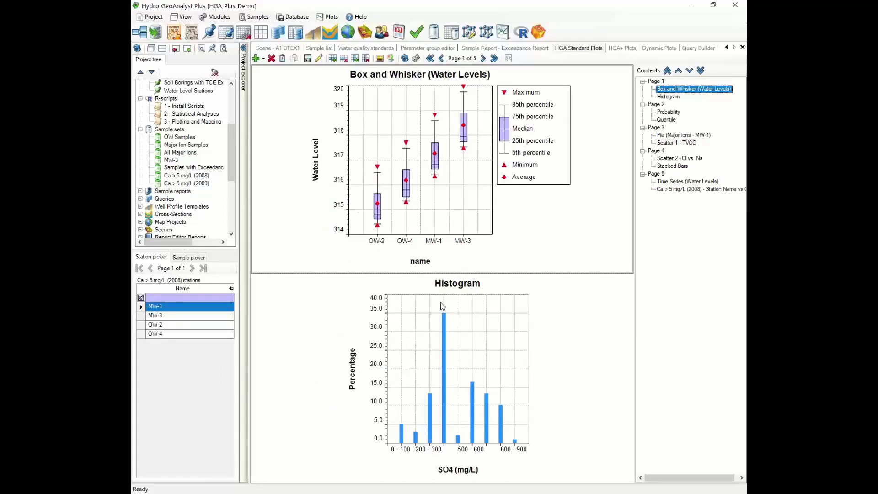
Step: Try a page layout of three rows by two columns, and reduce it back to two rows in one column
left_click(358, 59)
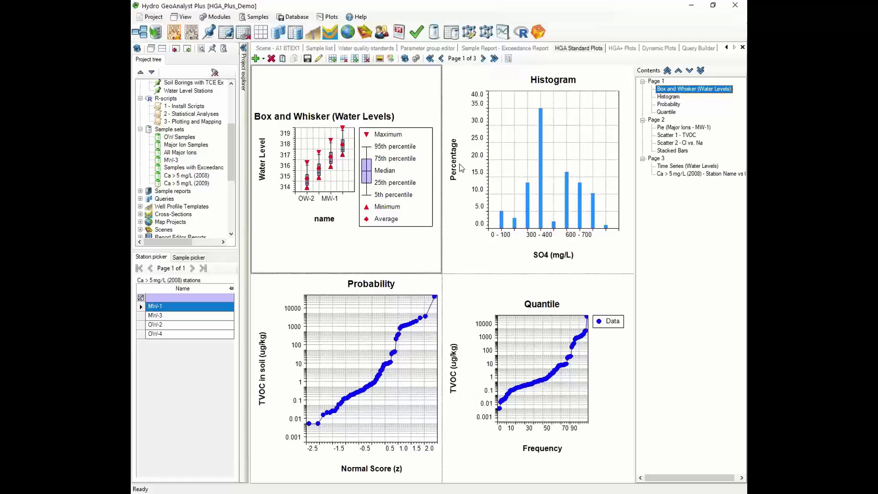
left_click(332, 59)
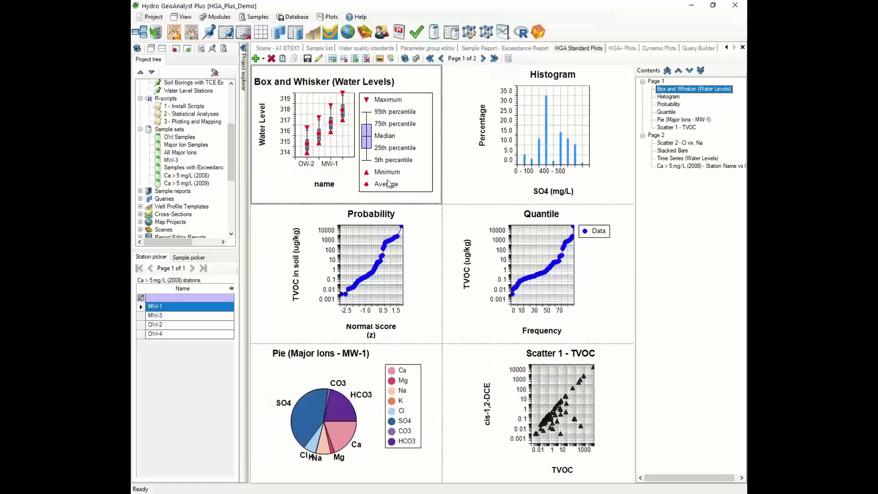
left_click(344, 59)
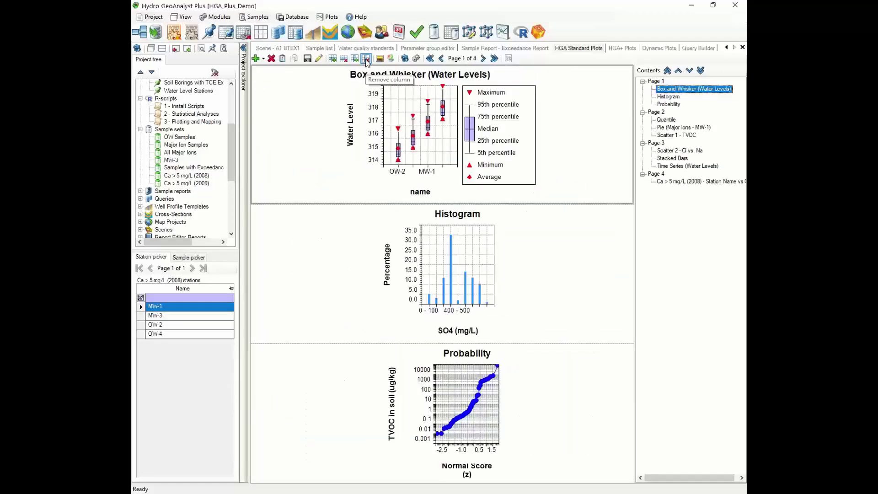
left_click(344, 59)
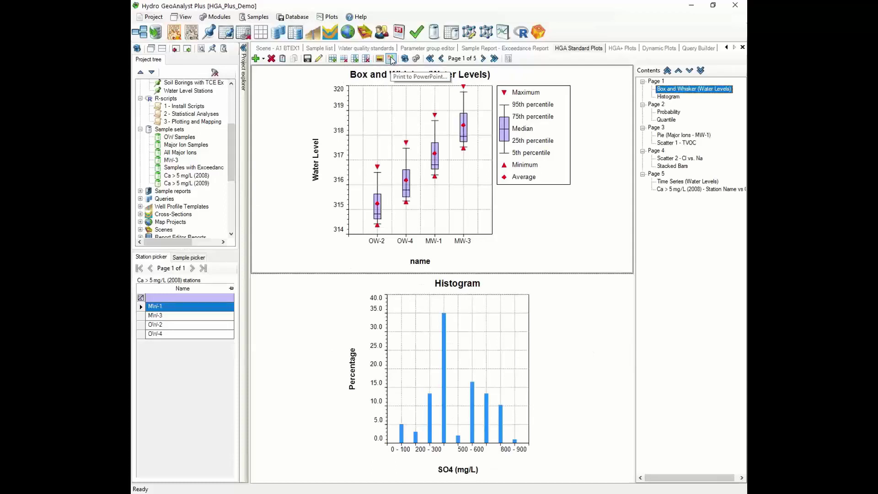
Step: Start a PowerPoint export of the plots, save it as Standard Report under Office reports in the project tree, and open the template choices
left_click(391, 59)
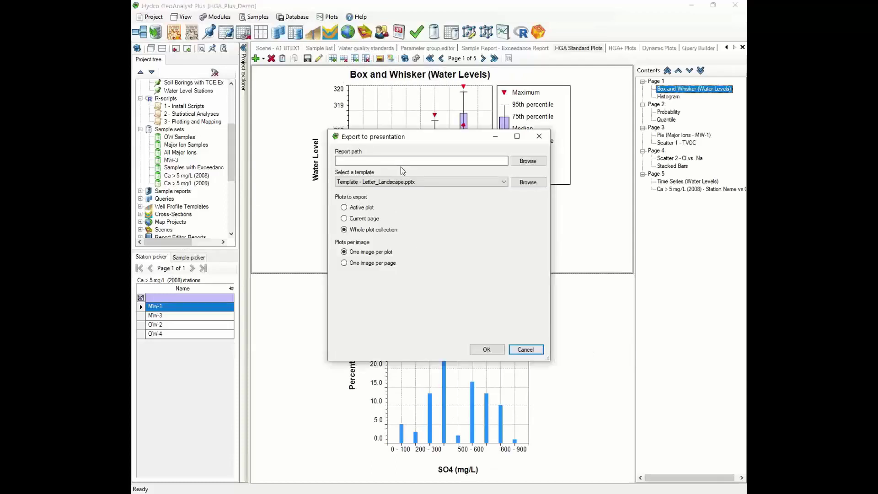
left_click(428, 165)
left_click(529, 161)
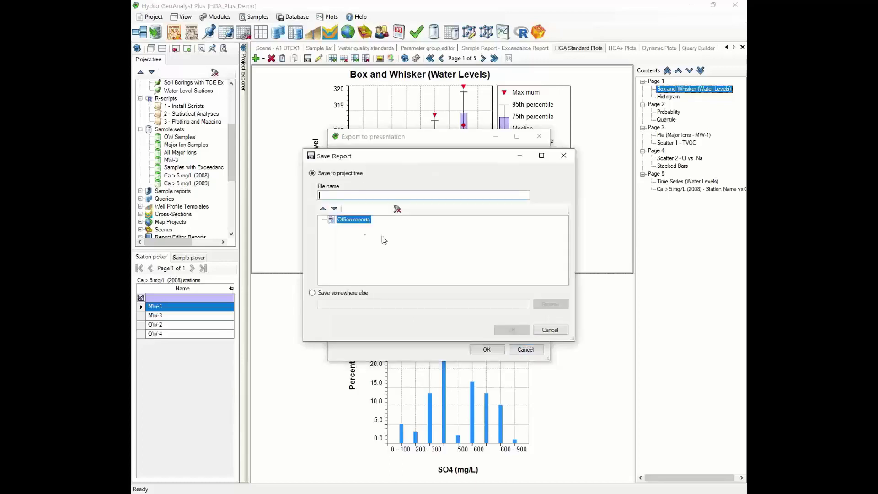
type("Standard")
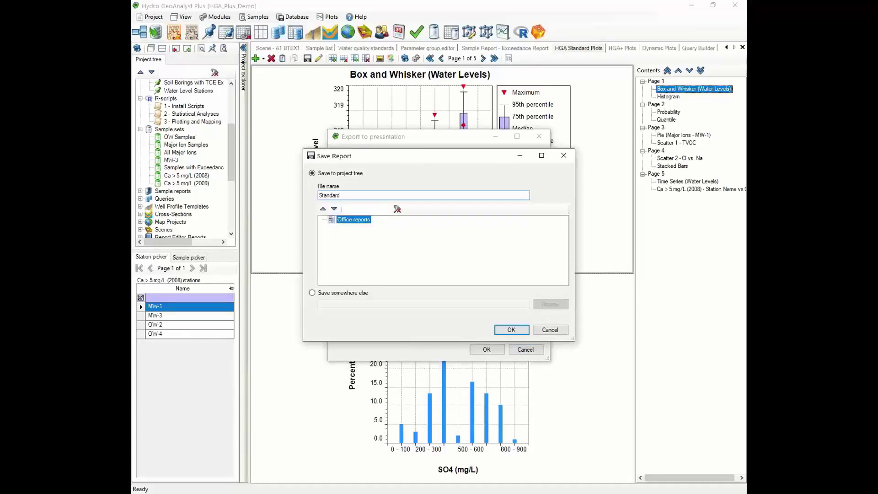
type(" r")
key("BackSpace")
type("Report")
key("Return")
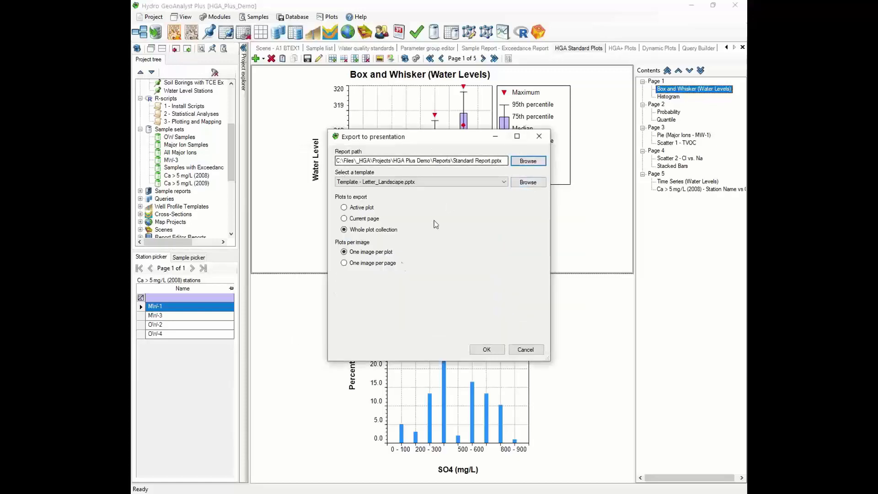
left_click(446, 182)
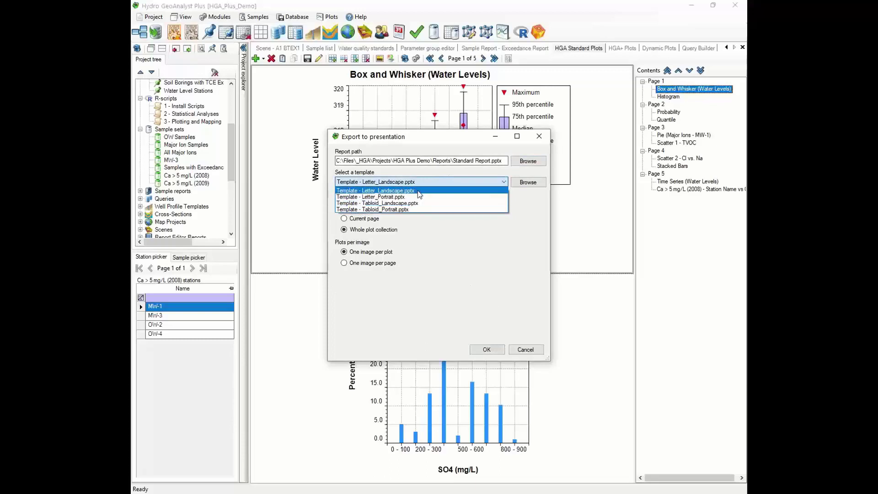
Step: Export the whole plot collection to Standard Report.pptx with the Letter_Portrait template and one image per page
left_click(429, 179)
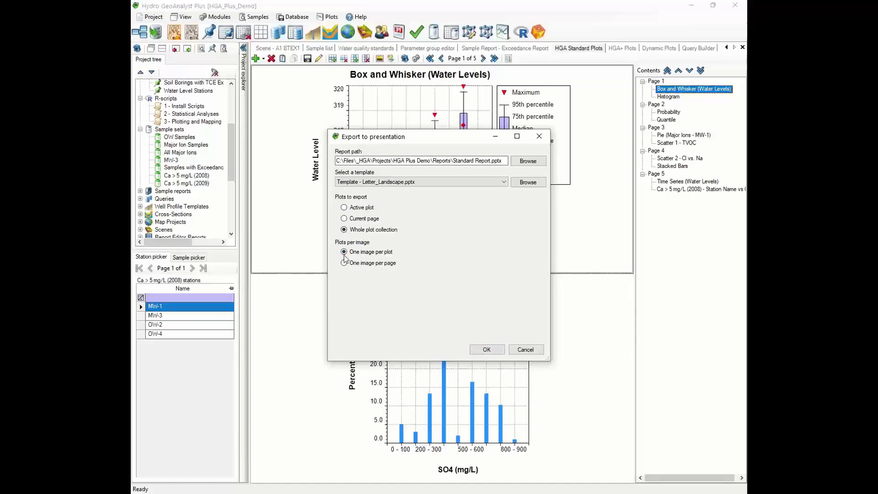
left_click(363, 263)
left_click(382, 182)
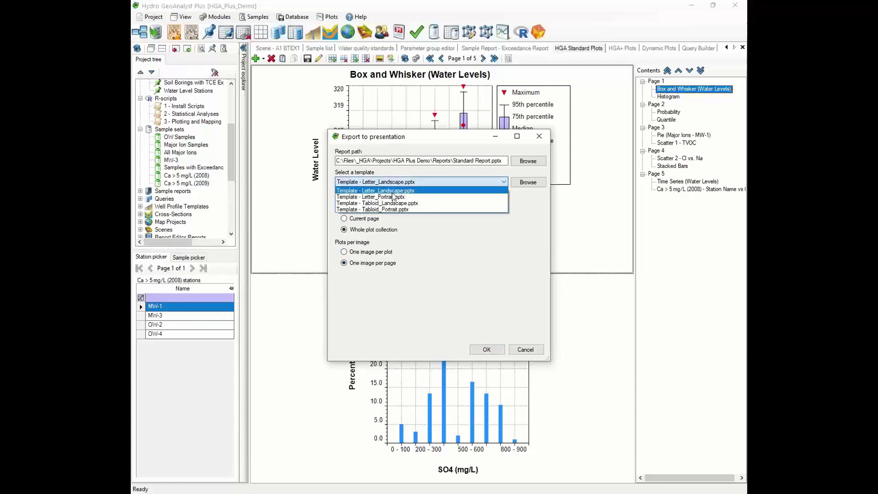
left_click(392, 197)
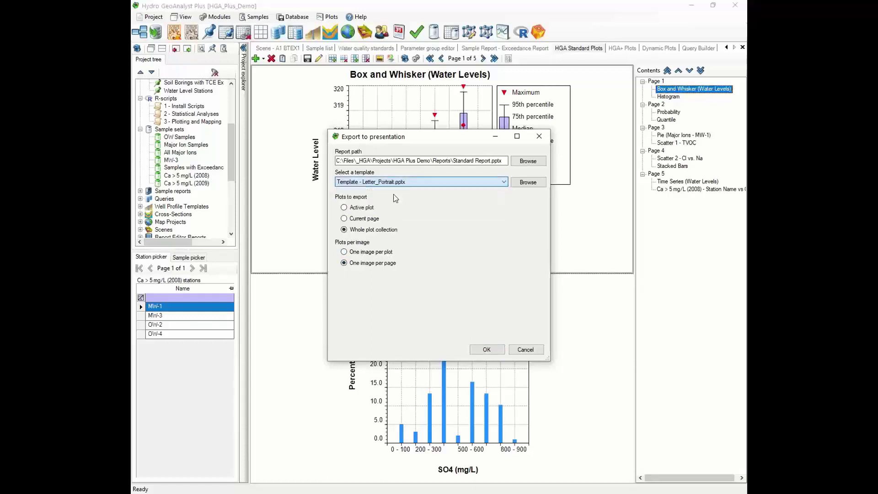
left_click(483, 352)
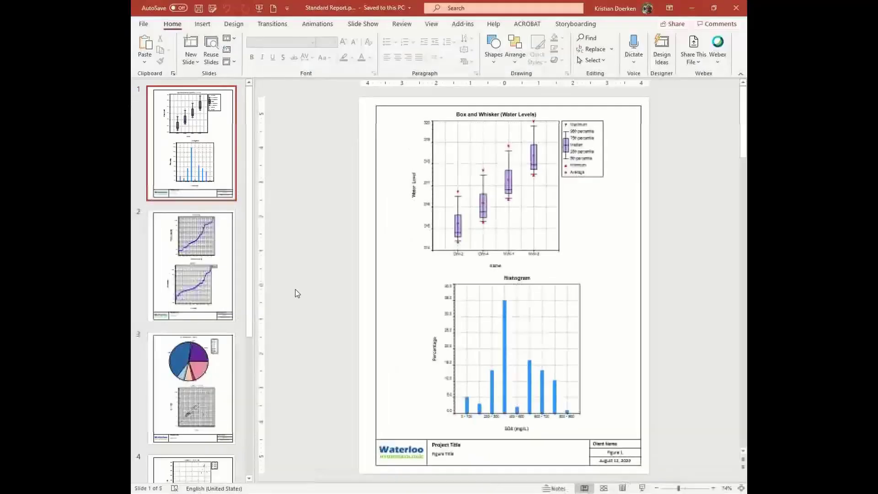
Step: Look through the slides of the exported Standard Report in PowerPoint and return to Hydro GeoAnalyst Plus
scroll(374, 309, "down", 2)
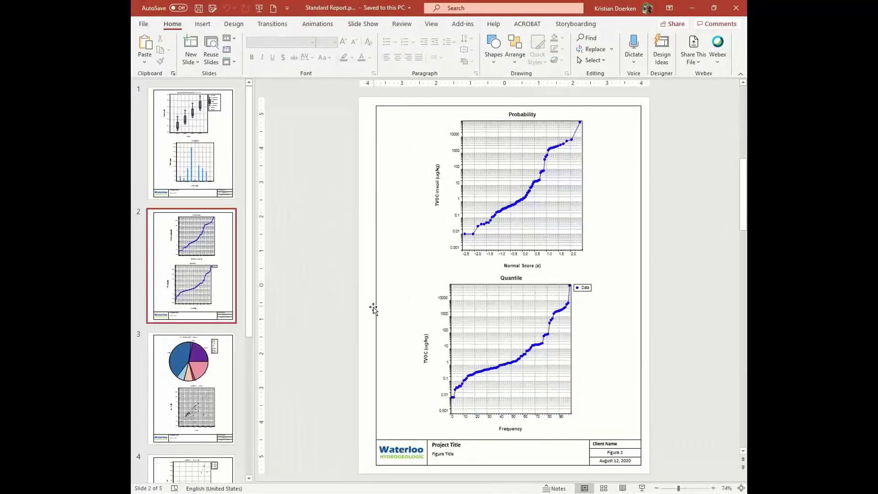
scroll(373, 317, "down", 2)
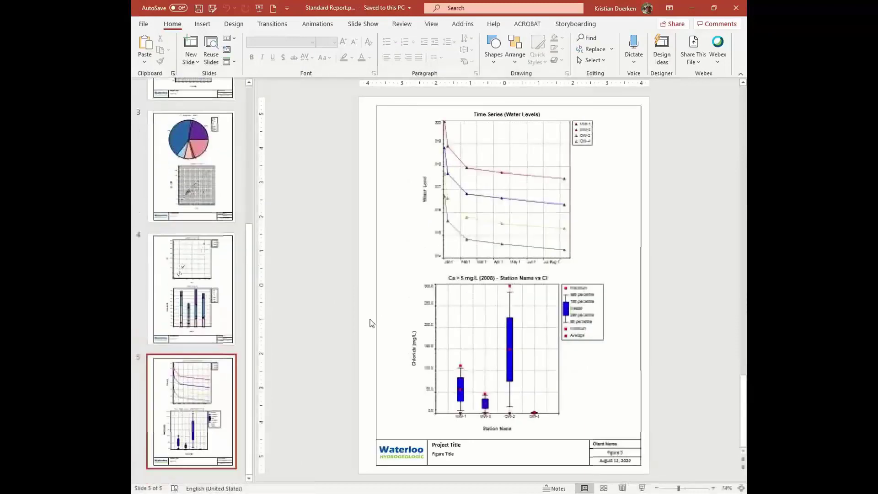
scroll(368, 327, "up", 4)
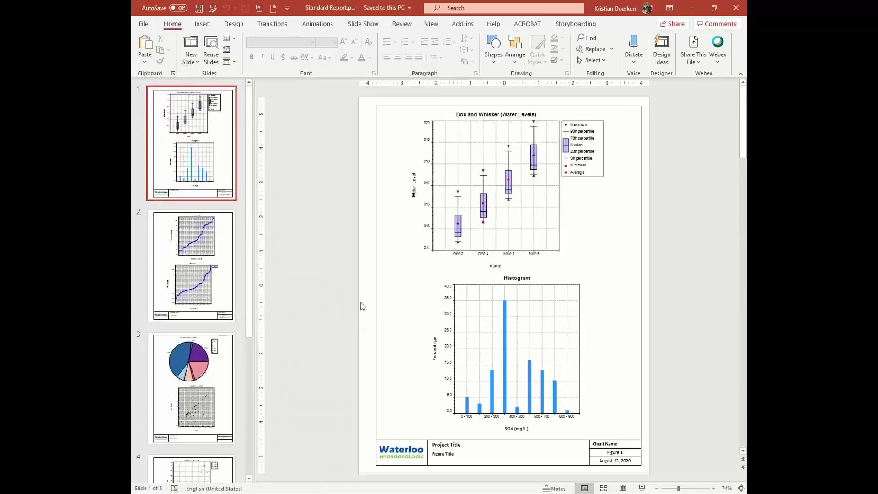
left_click(692, 8)
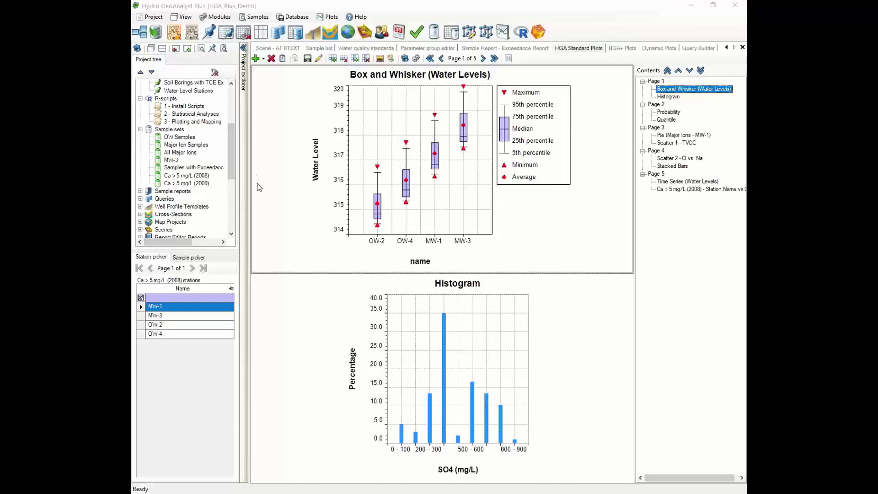
Step: Locate the Ca > 5 mg/L (2008) sample set in the project tree and page through the HGA Standard Plots
left_click_drag(229, 154, 234, 161)
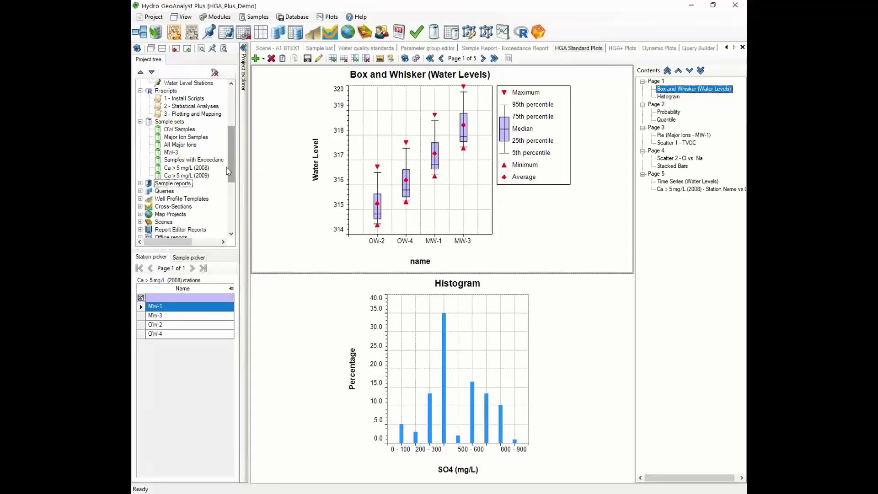
left_click(165, 169)
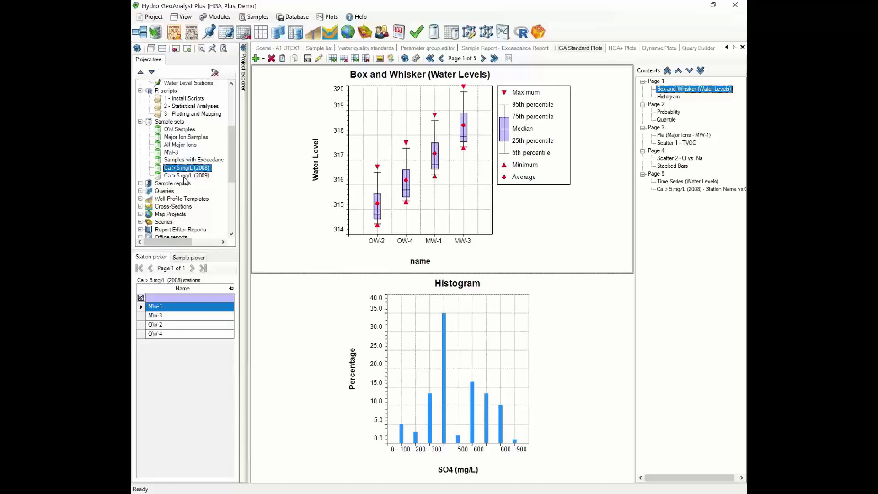
left_click(483, 58)
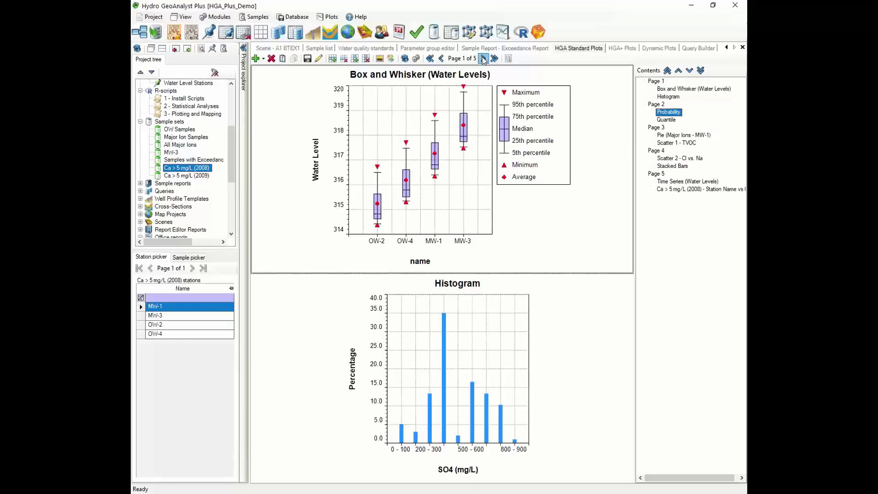
left_click(441, 58)
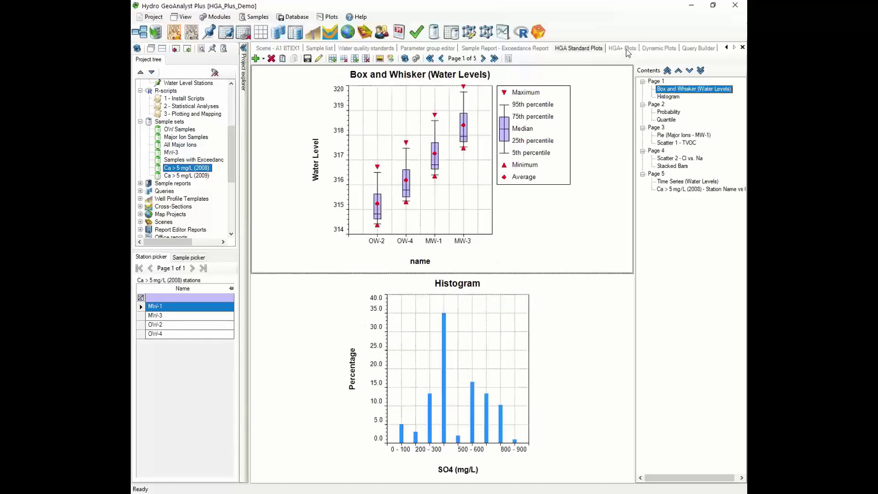
Step: Review the Detection Summary, Durov, Piper and MW-1-92 Stiff plots of the HGA+ Plots collection and compare with the HGA Standard Plots
left_click(627, 49)
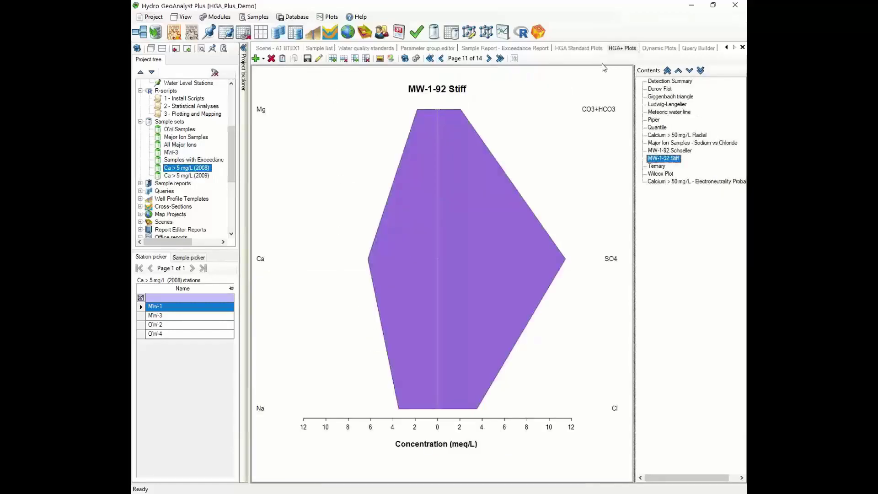
left_click(429, 59)
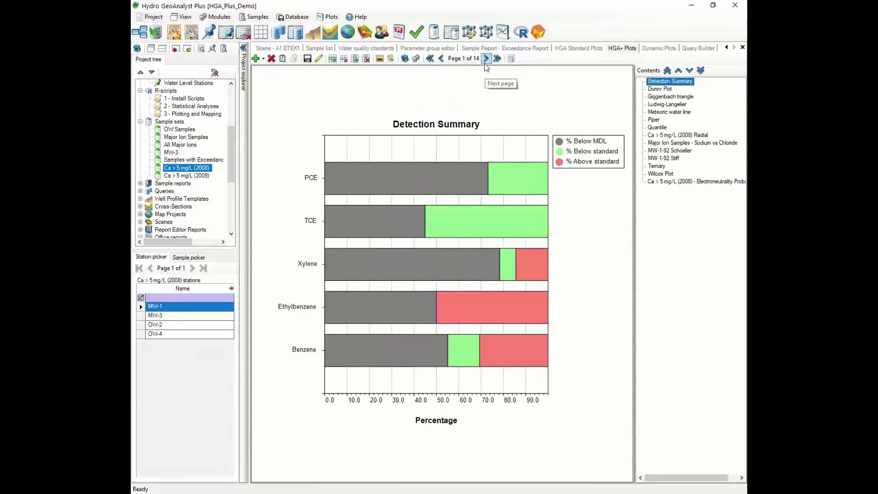
left_click(655, 90)
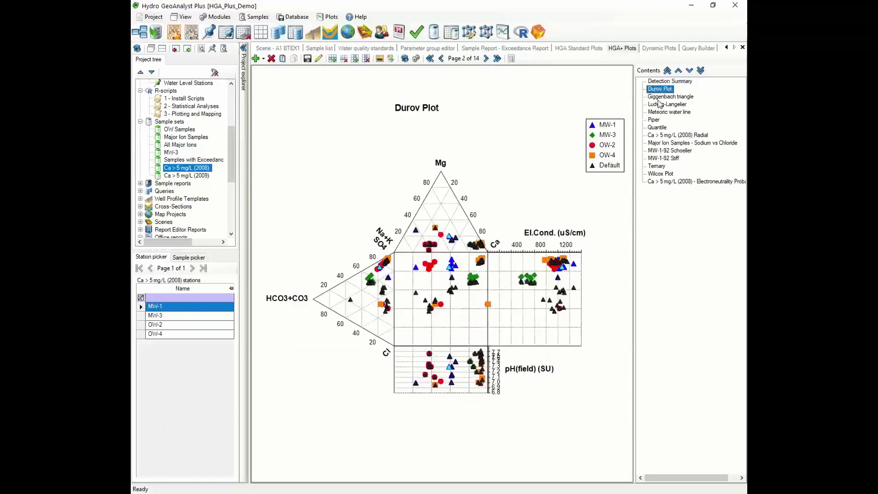
left_click(655, 120)
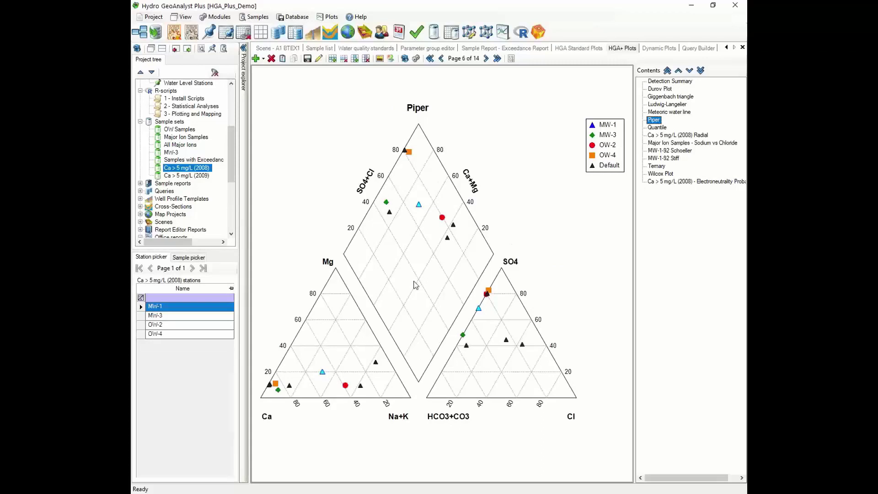
left_click(674, 159)
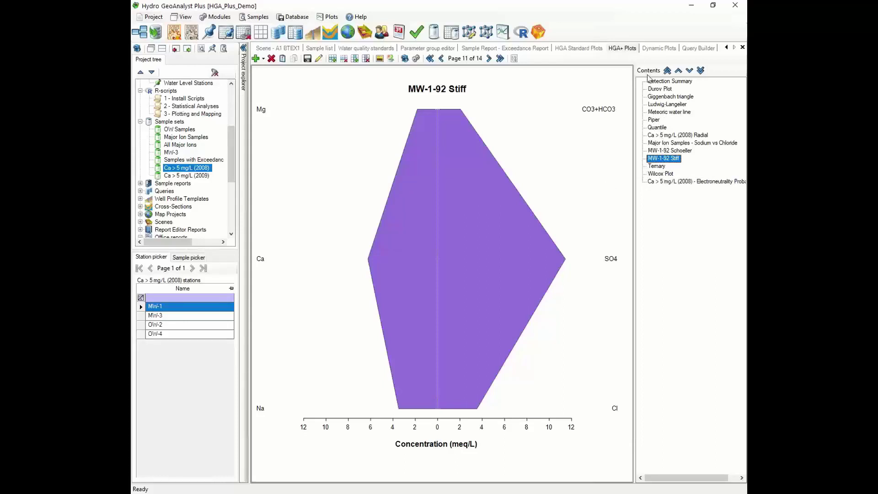
left_click(586, 51)
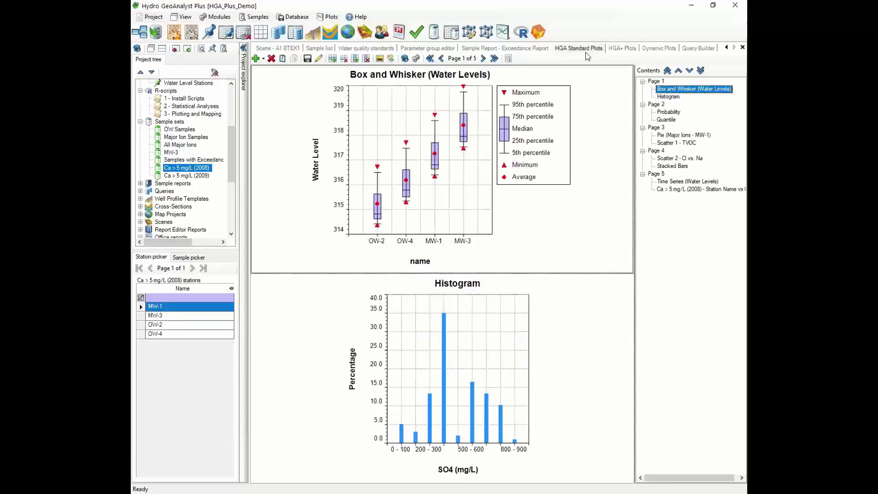
left_click(623, 49)
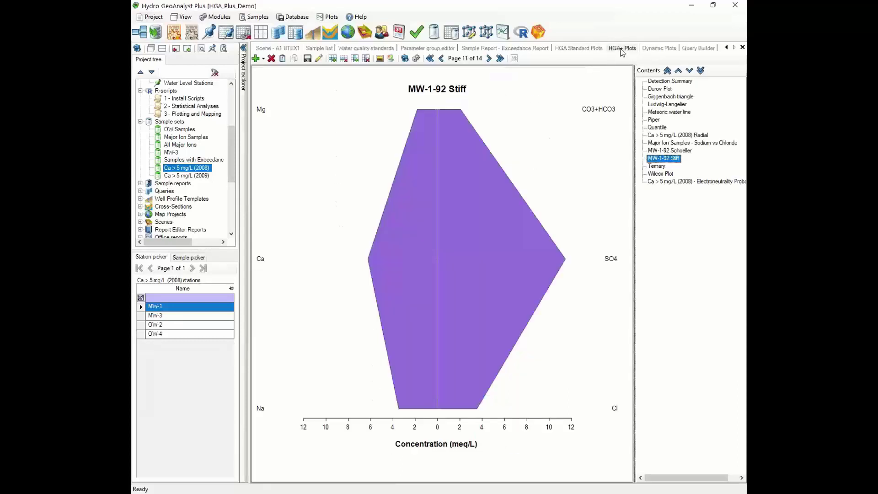
Step: Open the All Plots collection and display its Major Ion Samples - Sodium vs Chloride plot
scroll(229, 157, "down", 5)
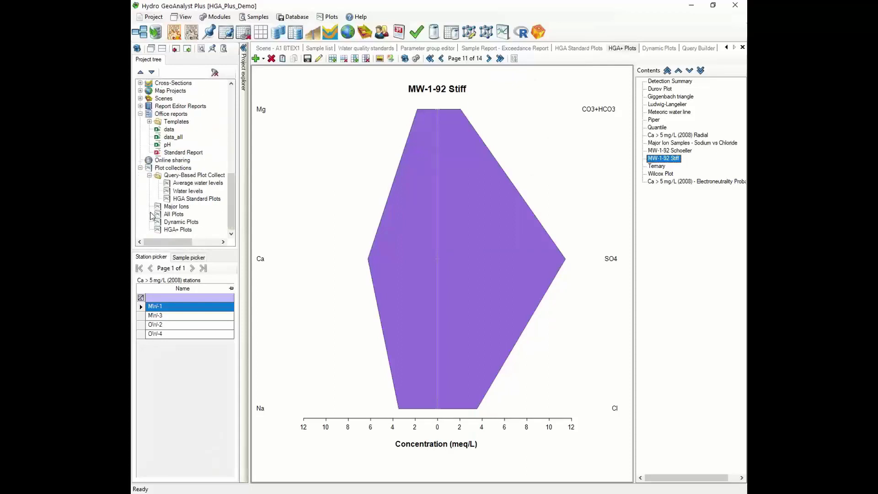
left_click(178, 215)
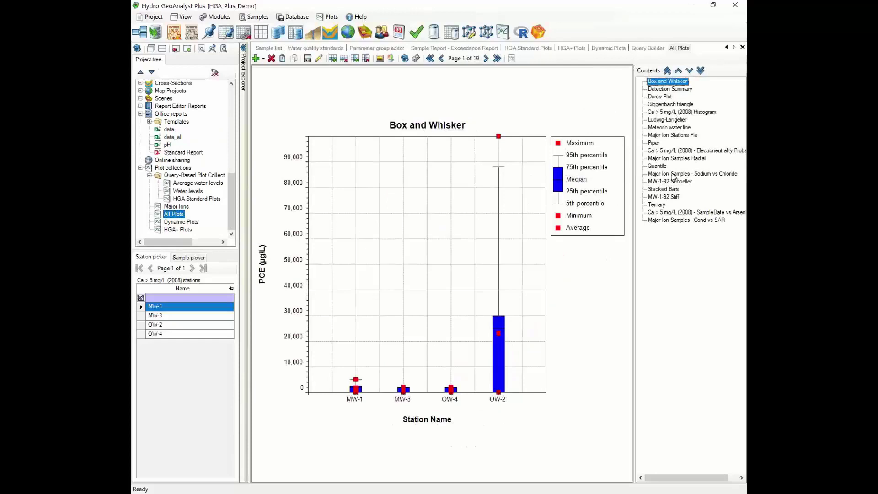
left_click(674, 174)
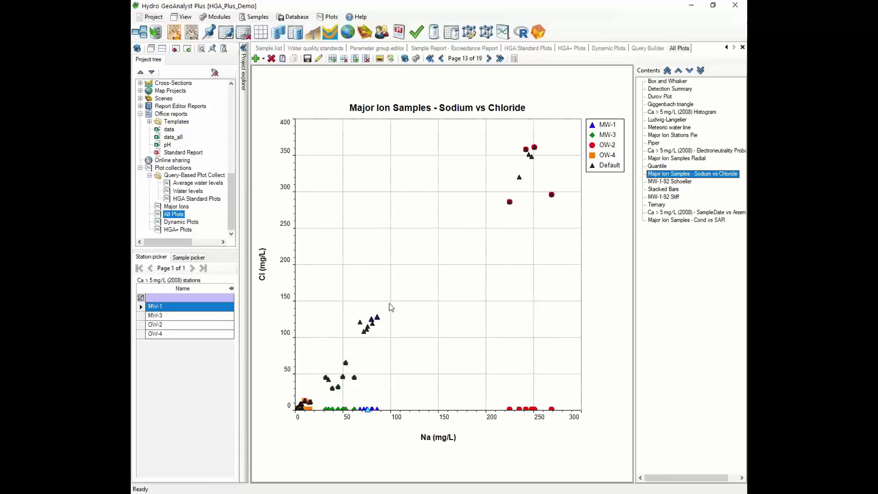
Step: Set the X-axis unit of the Sodium vs Chloride plot to mmol/L and apply it
double_click(389, 269)
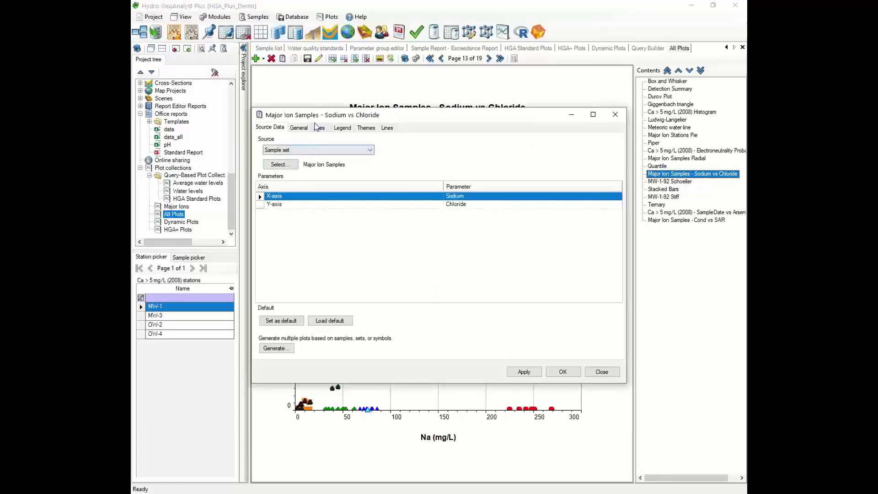
left_click(319, 127)
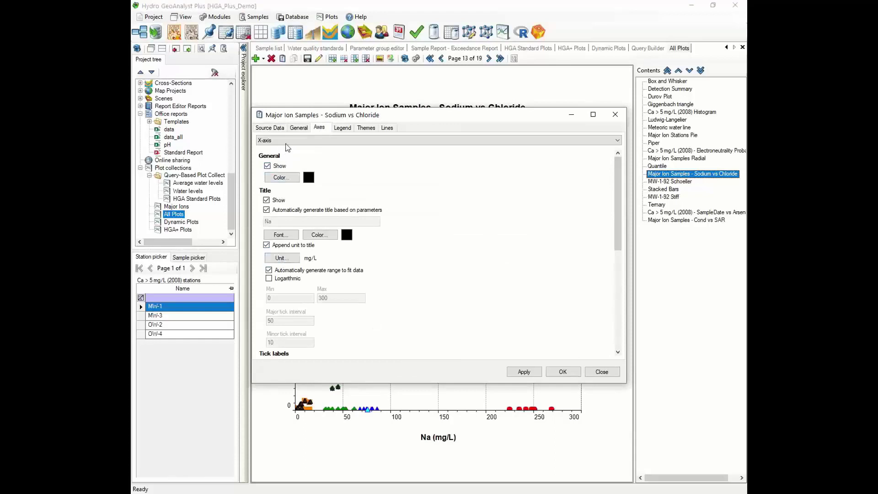
left_click(288, 259)
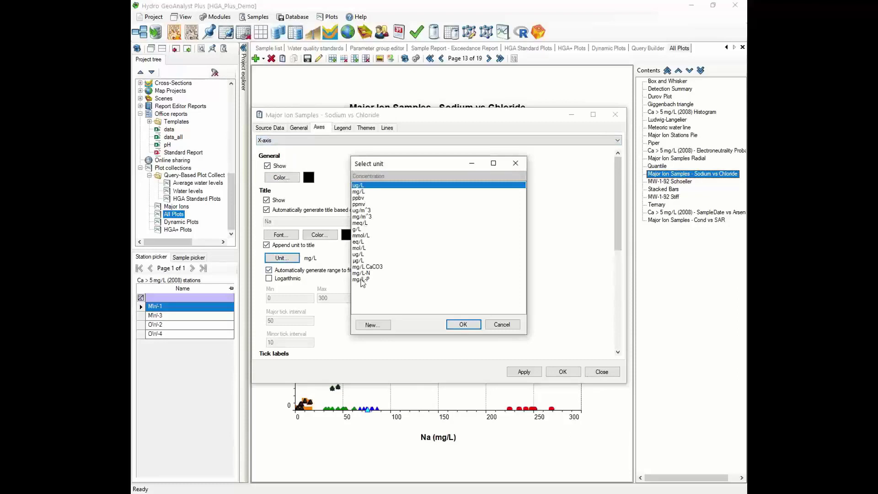
left_click(363, 236)
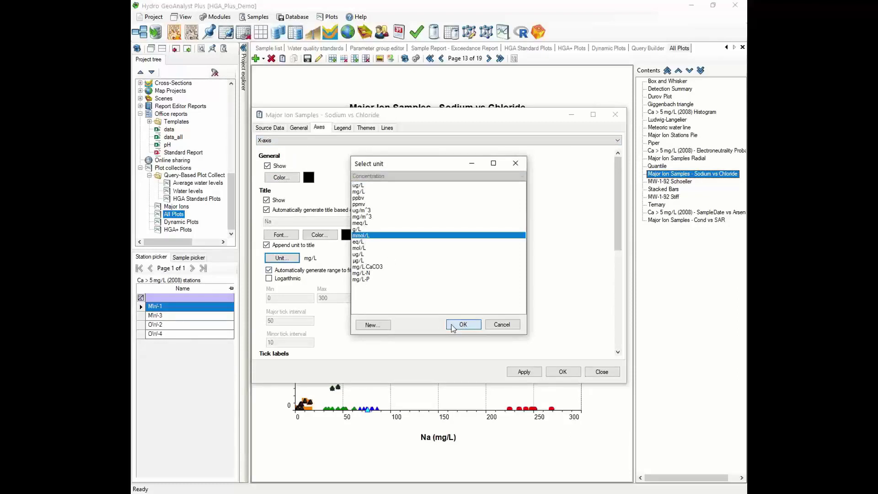
left_click(455, 325)
left_click(524, 371)
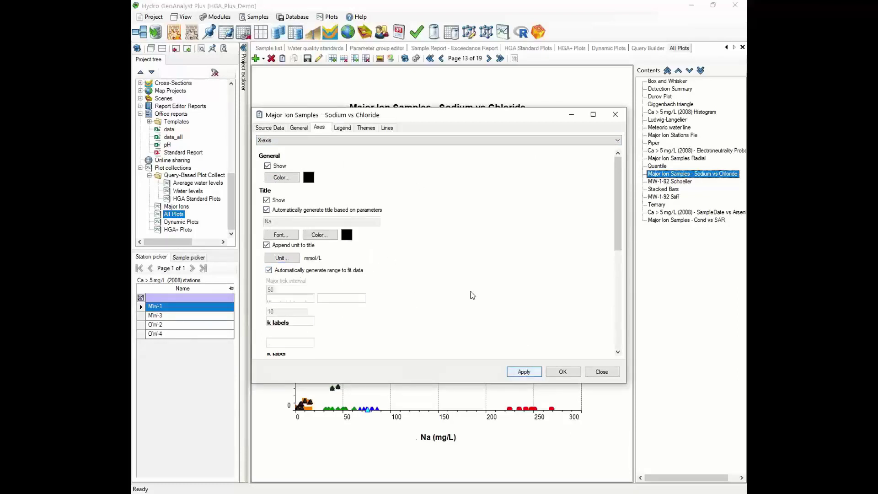
Step: Set the Y-axis unit of the Sodium vs Chloride plot to mmol/L and accept the plot settings
left_click(334, 141)
left_click(319, 156)
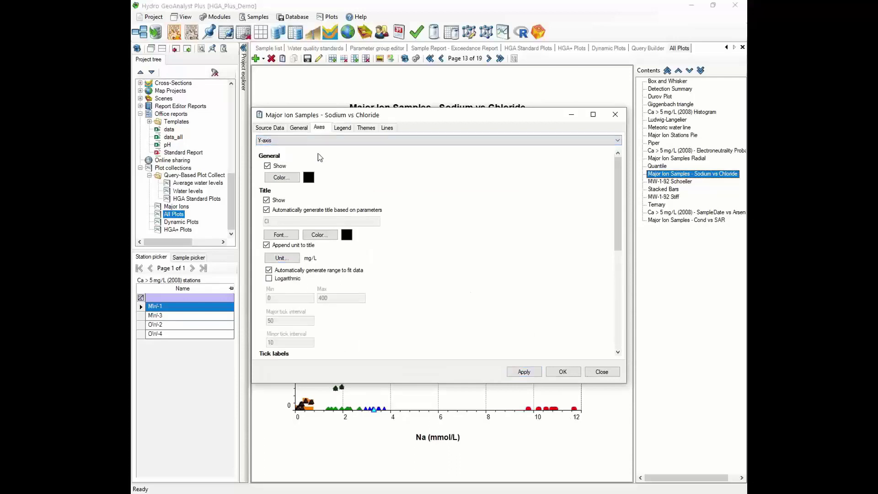
left_click(293, 257)
left_click(369, 236)
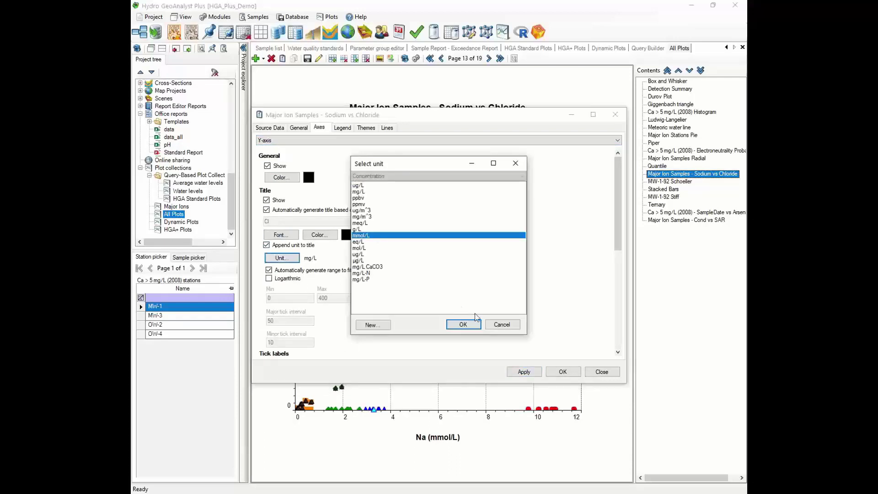
left_click(462, 323)
left_click(524, 372)
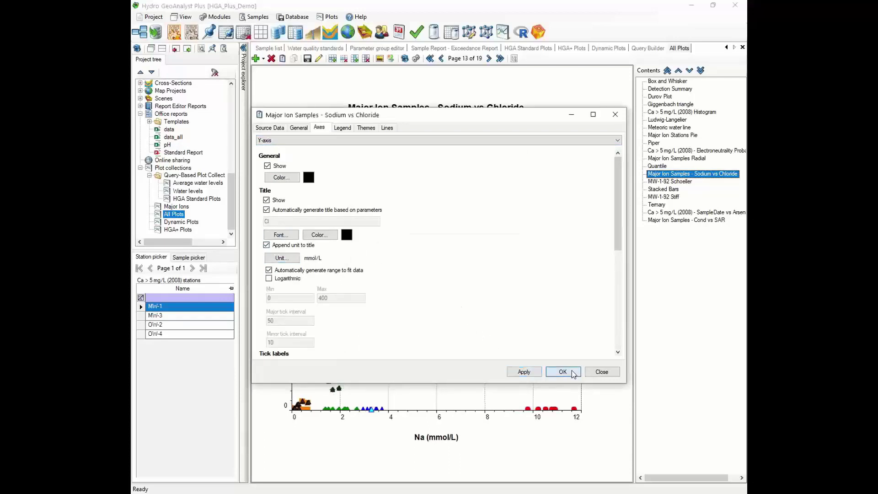
left_click(563, 372)
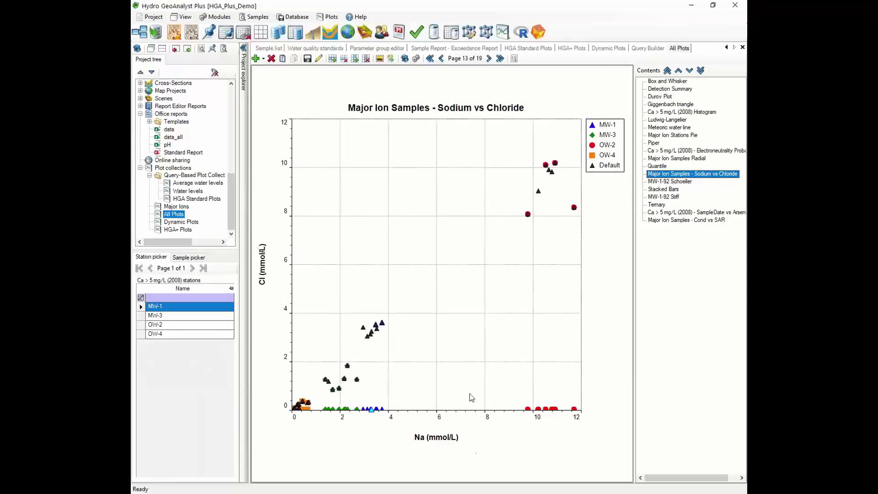
Step: Add a linear line named 1:1 with a slope of 1 to the Sodium vs Chloride plot
double_click(454, 315)
left_click(382, 127)
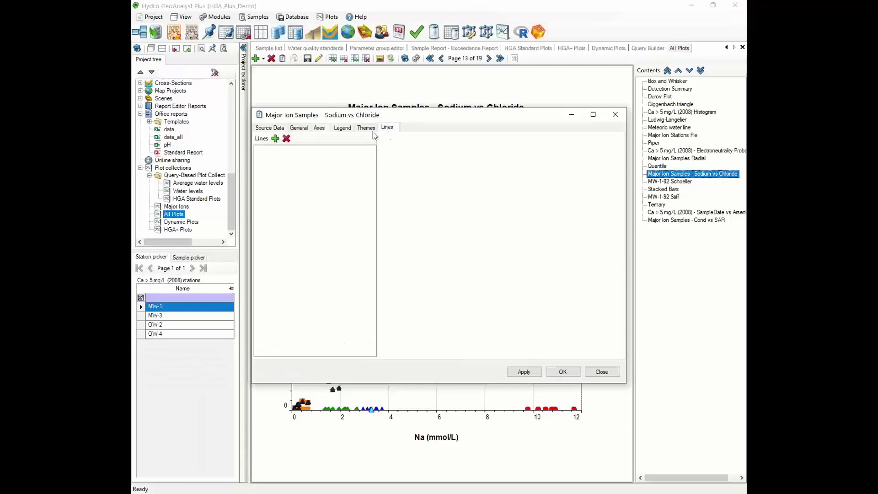
left_click(275, 138)
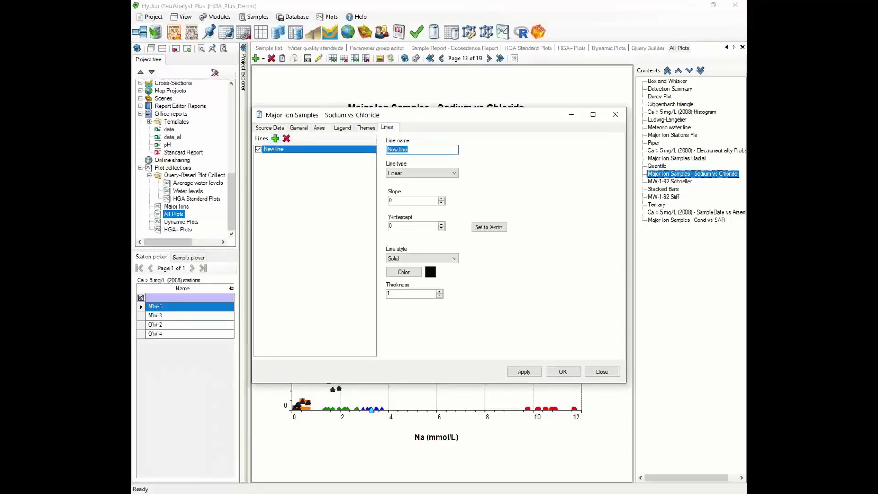
type("1:1")
key("Tab")
key("Tab")
type("1")
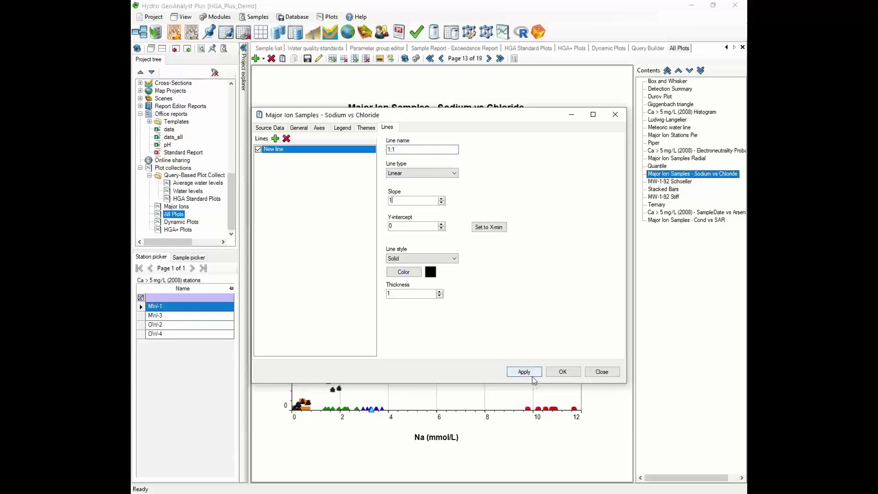
left_click(564, 373)
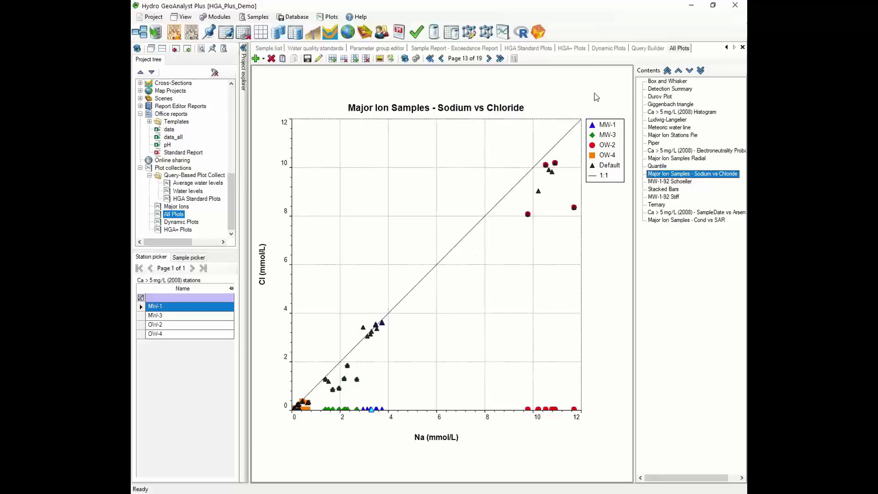
Step: Display the Dynamic Plots collection and review the source options of its Piper plot, closing the settings without changes
left_click(611, 49)
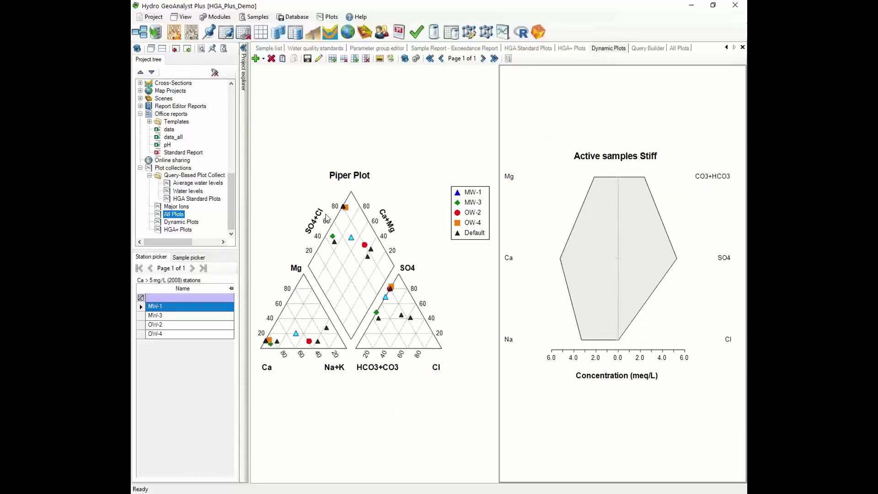
double_click(355, 211)
left_click(310, 150)
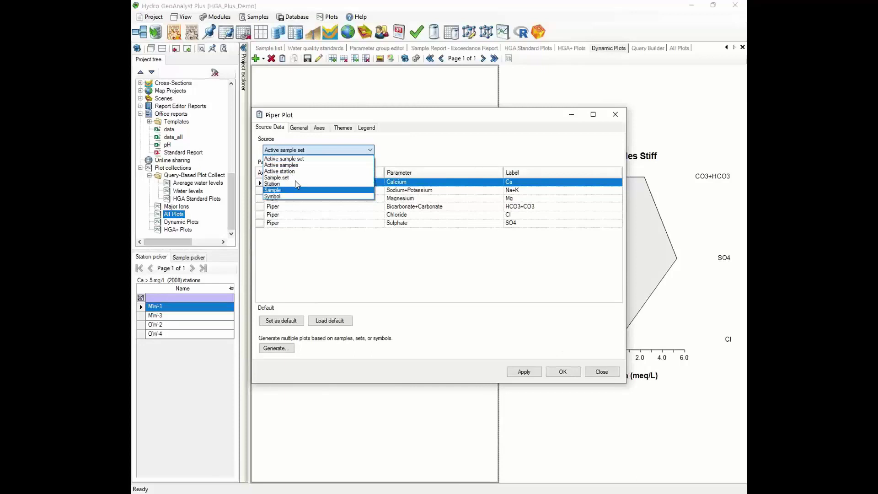
left_click(347, 149)
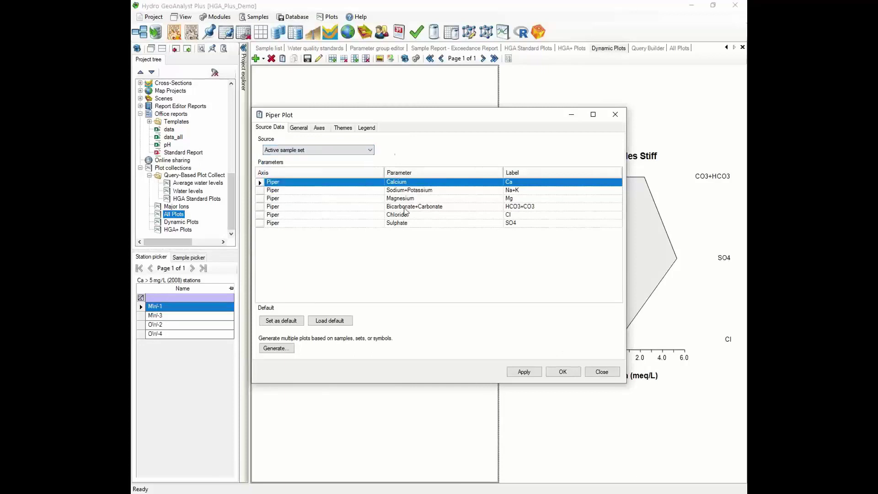
left_click(602, 371)
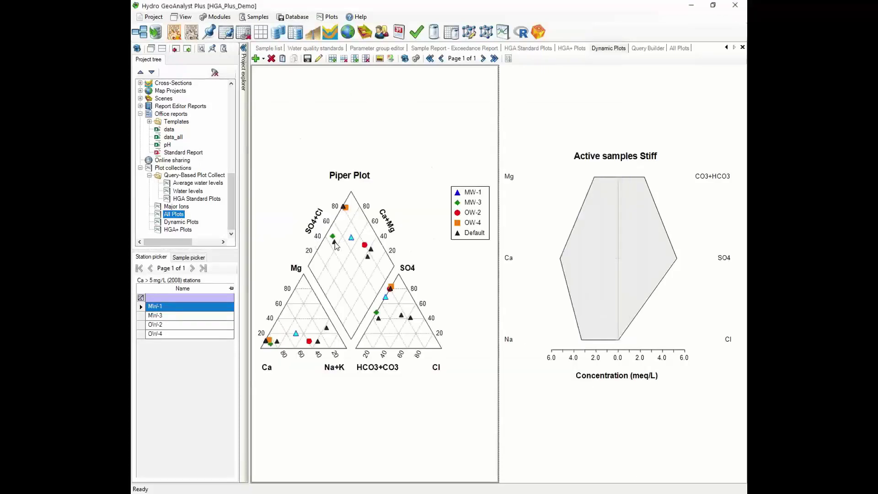
Step: Show the sample picker and select individual sample points on the Piper plot to compare their Stiff diagrams
left_click(189, 258)
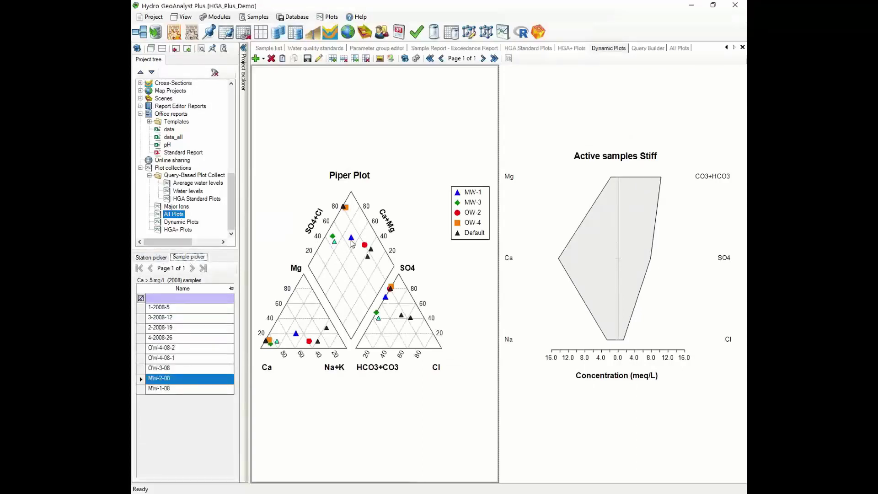
left_click(370, 251)
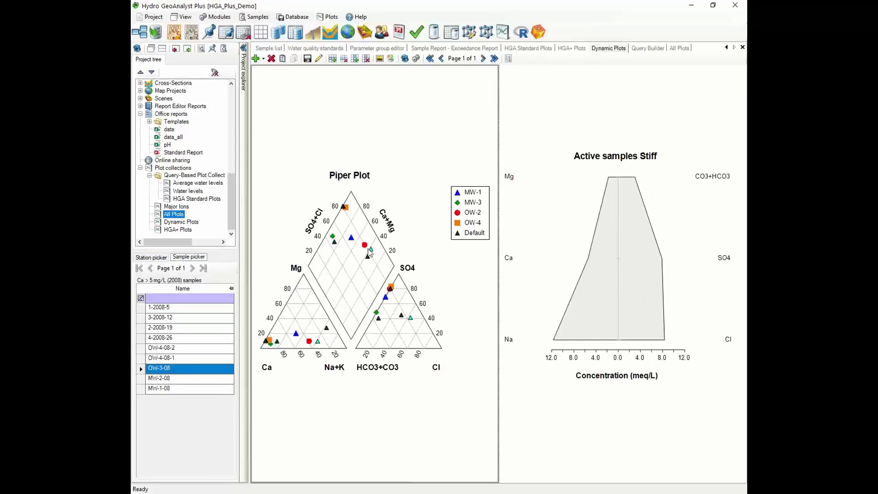
left_click(364, 246)
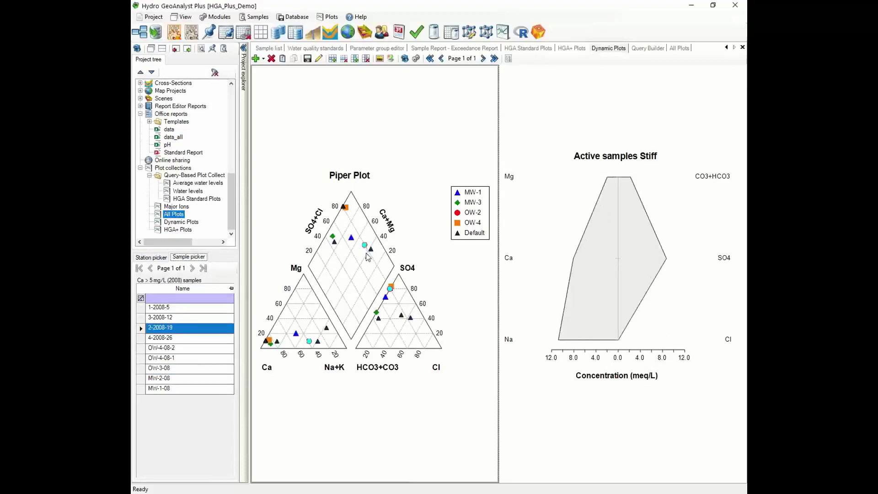
left_click(367, 258)
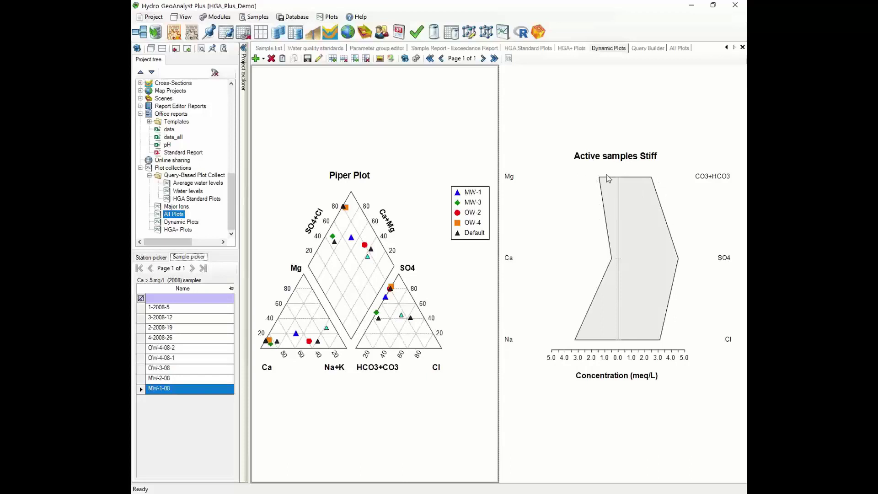
left_click(372, 250)
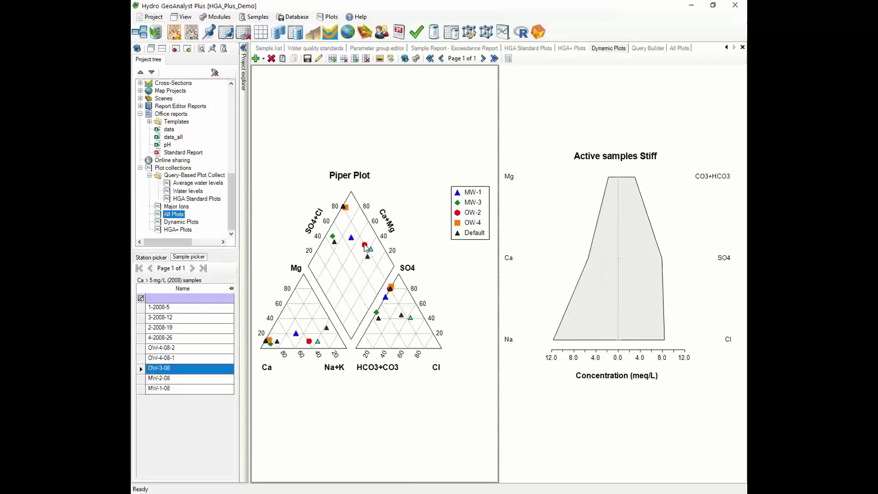
left_click(365, 245)
left_click(351, 237)
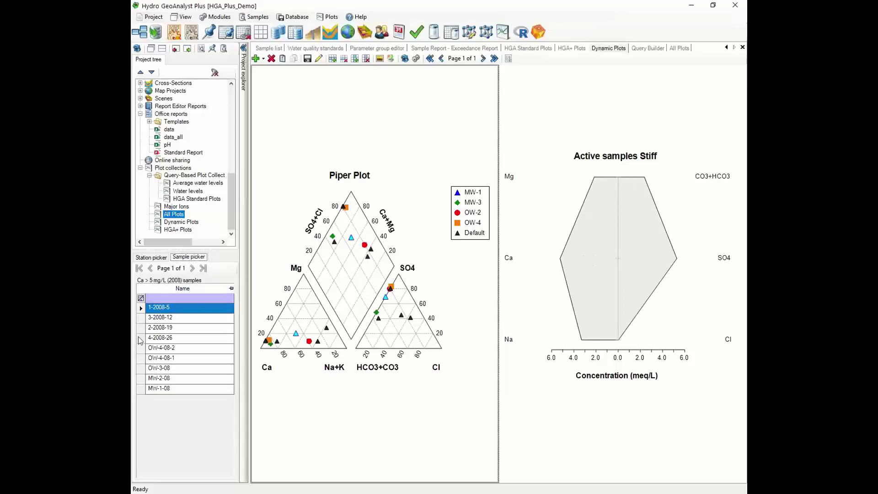
Step: Step through samples 3-2008-12, 2-2008-19 and 4-2008-26 in the sample picker to view their plots
left_click(142, 317)
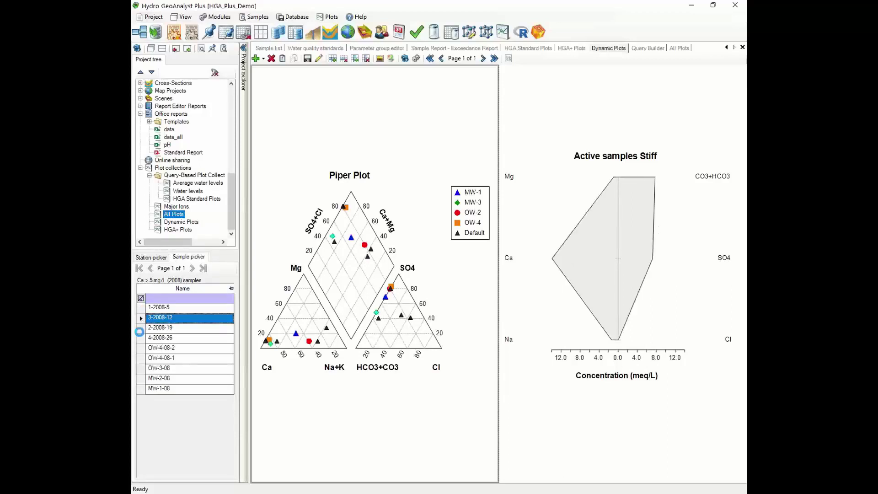
left_click(142, 327)
left_click(142, 338)
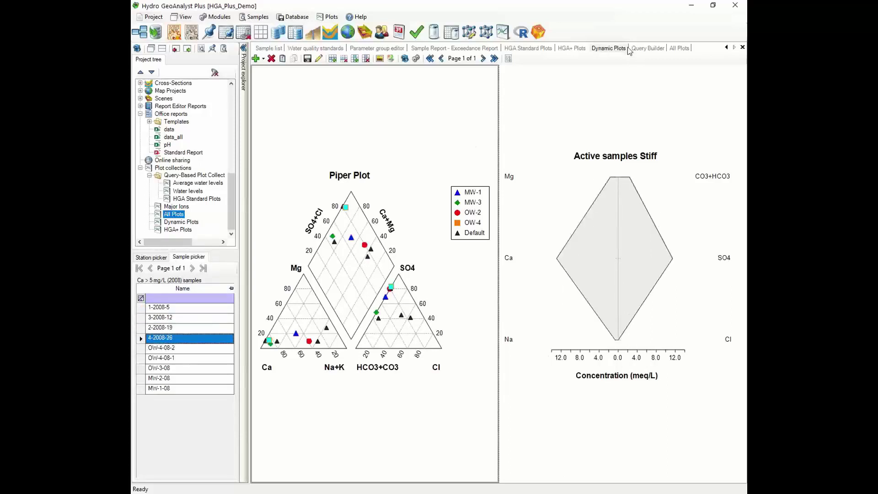
Step: Dock the Dynamic Plots collection beneath the other documents and display the Sample list above it
left_click_drag(616, 49, 534, 456)
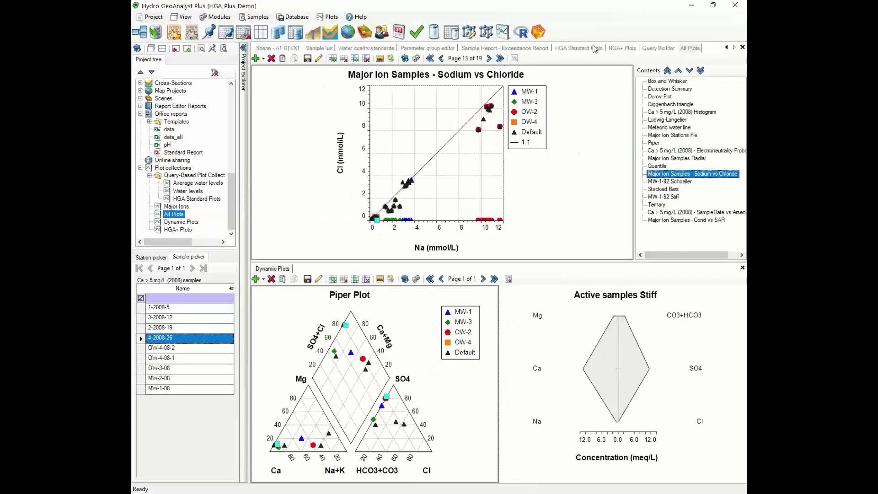
left_click(728, 48)
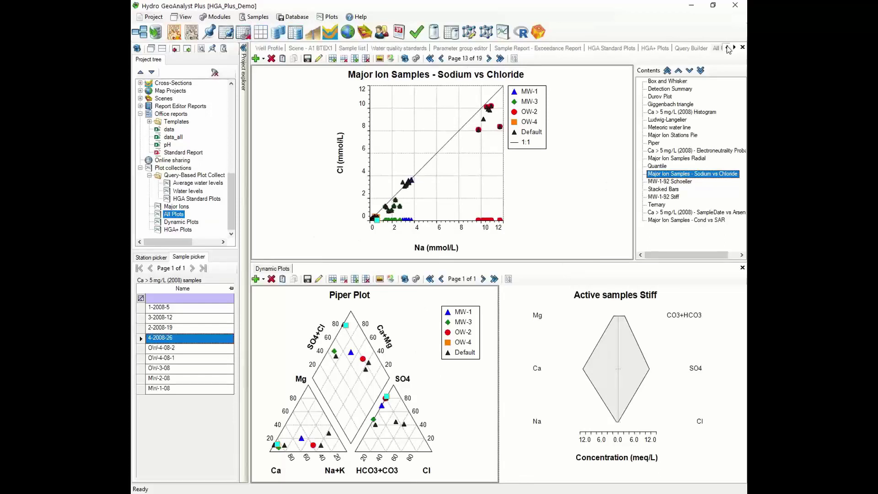
left_click(728, 47)
left_click(727, 48)
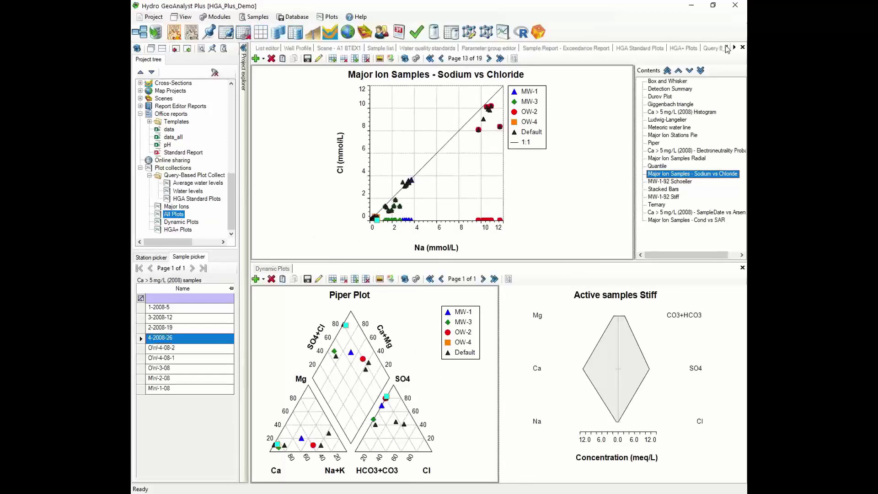
left_click(385, 48)
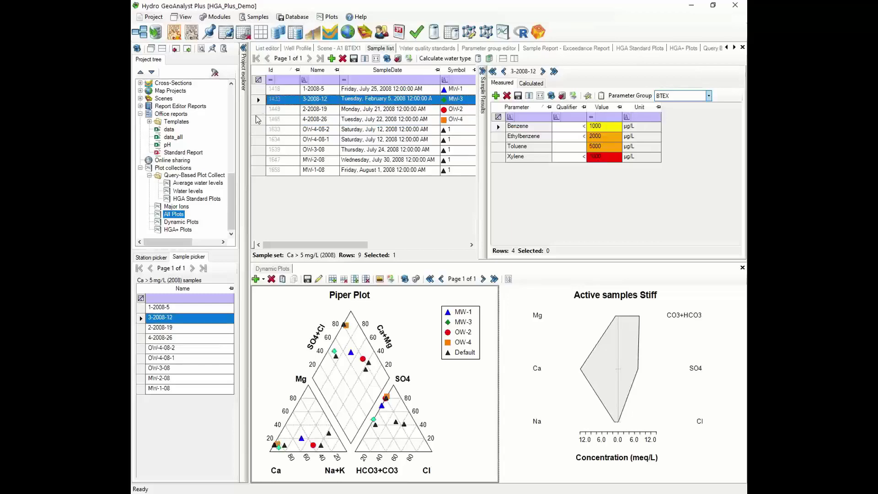
Step: Select samples in the Sample list and on the Piper plot to check how the list, results and plots are linked
left_click(258, 118)
left_click(264, 137)
left_click(264, 139)
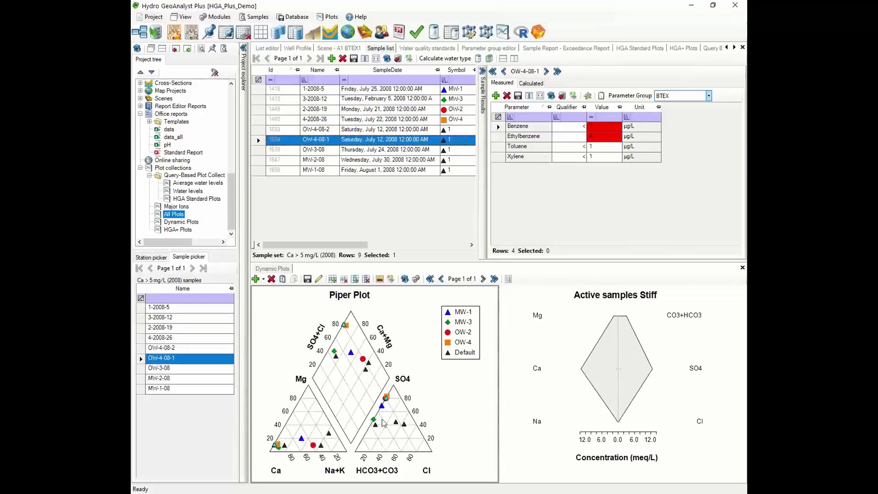
left_click(381, 407)
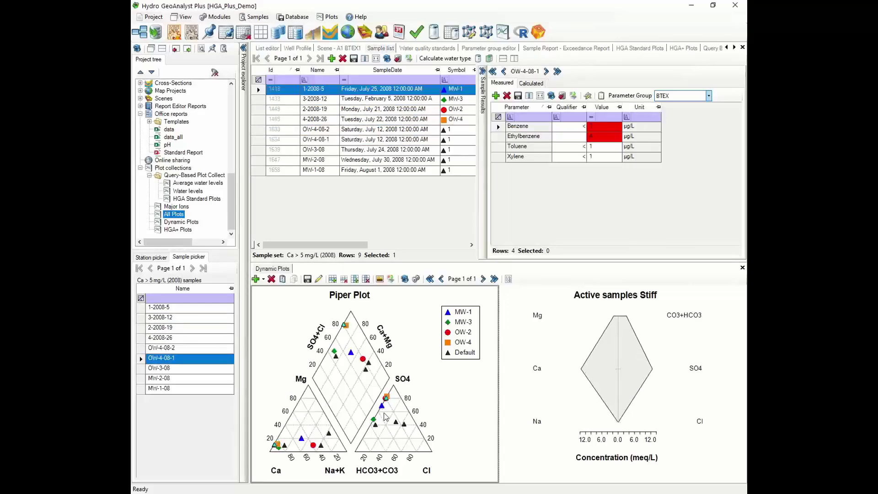
left_click(404, 426)
left_click(403, 426)
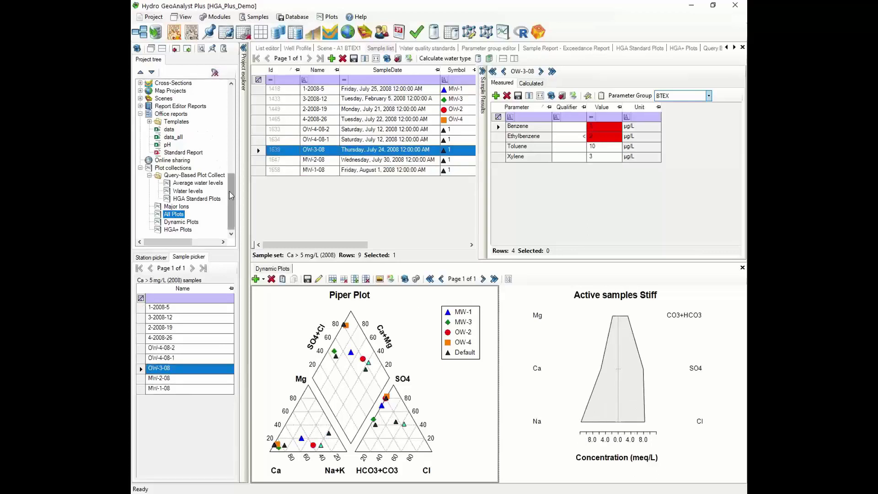
Step: Activate the Ca > 5 mg/L (2008) sample set, and switch the list and plots to Ca > 5 mg/L (2009)
left_click_drag(227, 190, 227, 156)
left_click(186, 137)
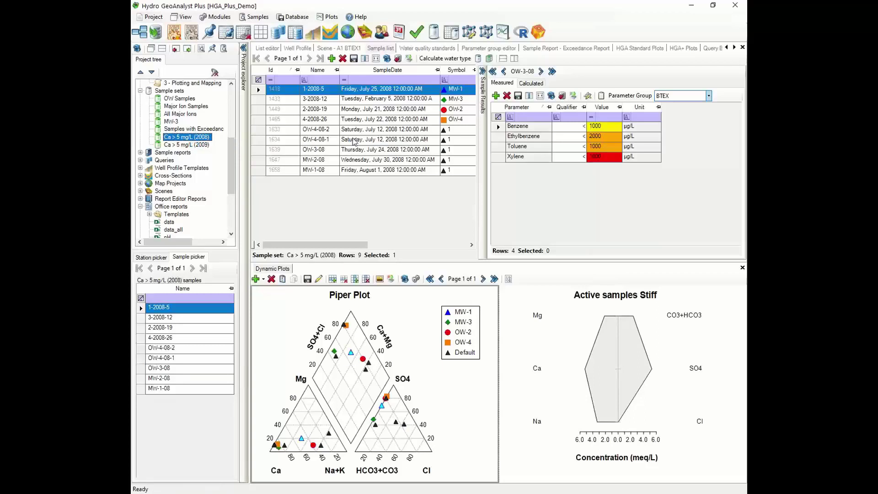
key("Down")
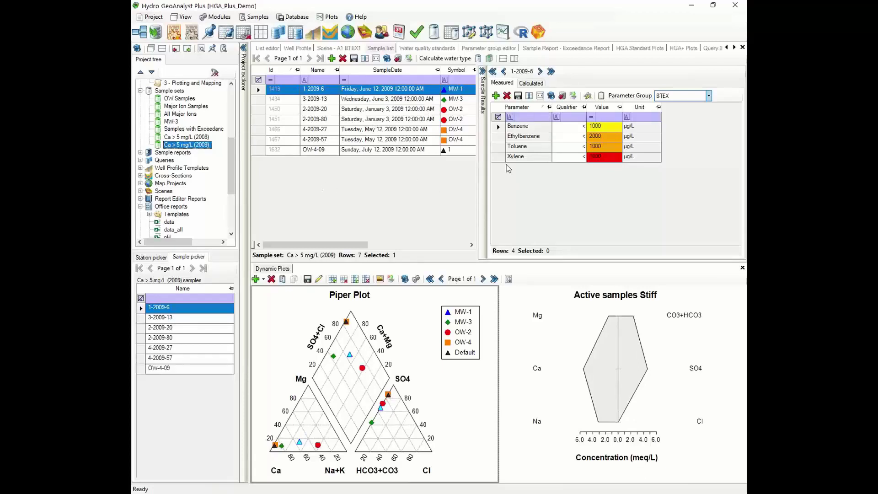
Step: Create a dynamic sample set named Benzene Exceedances, saving the pending changes to the current query
left_click(169, 91)
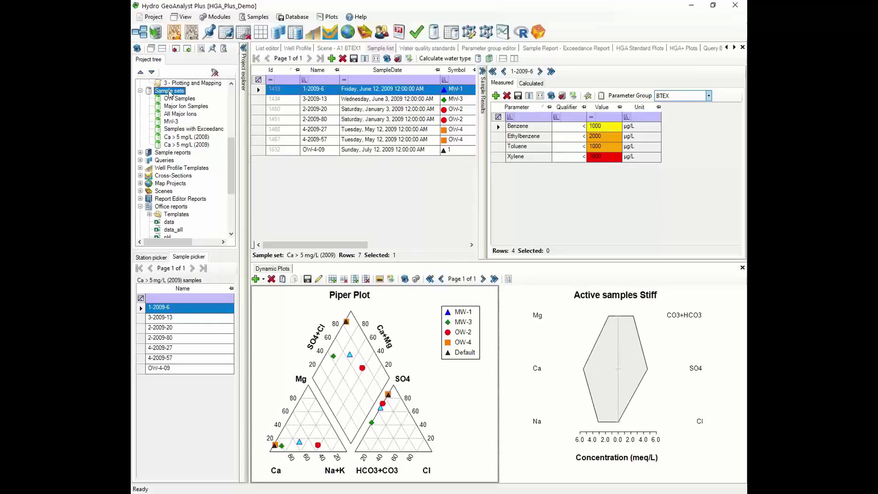
right_click(170, 91)
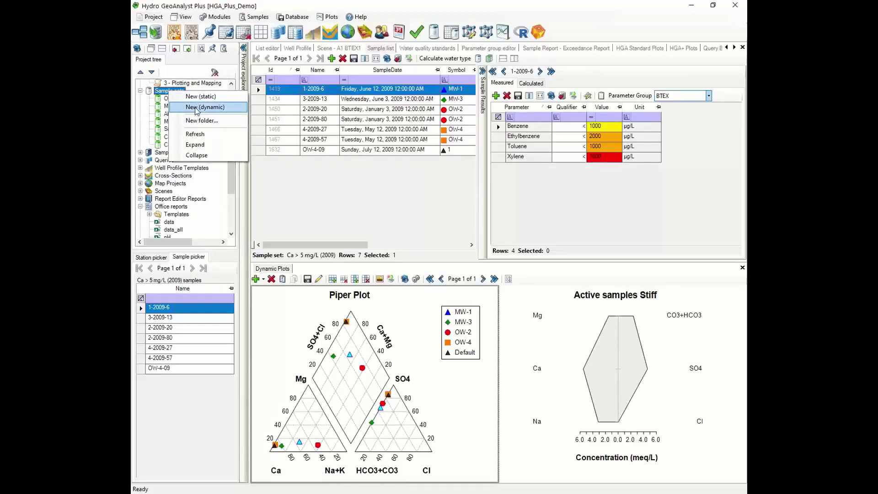
left_click(195, 111)
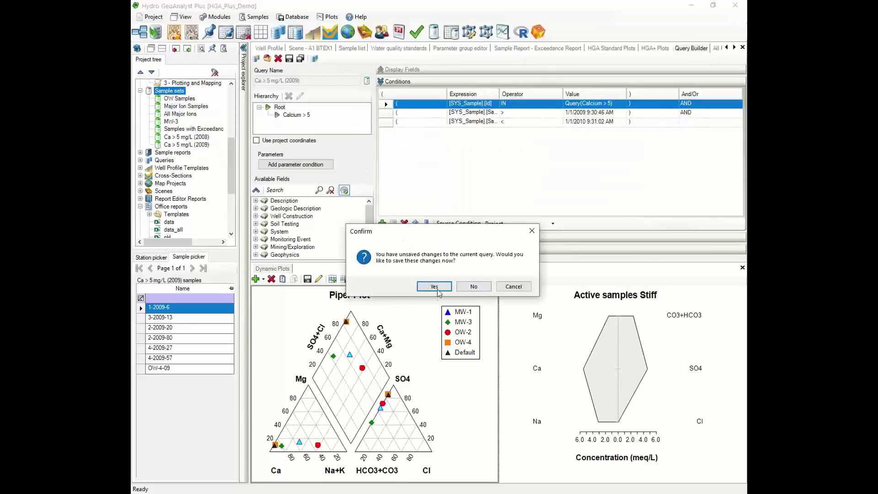
left_click(434, 286)
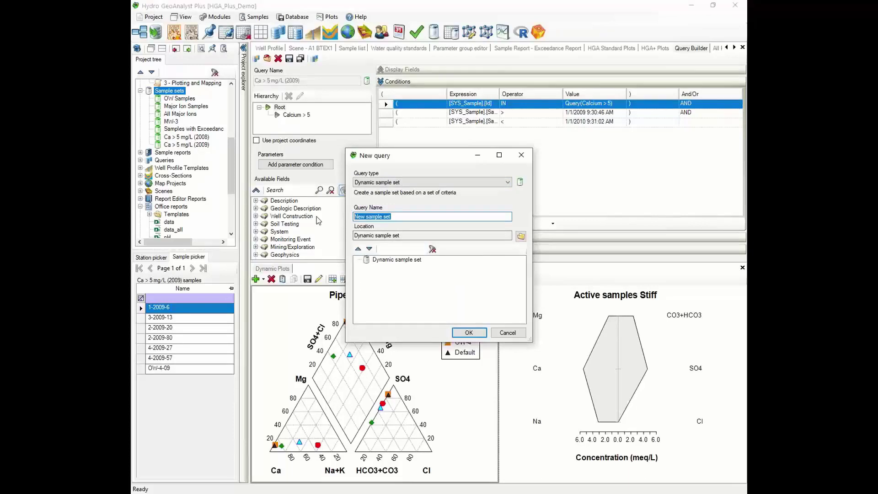
key("BackSpace")
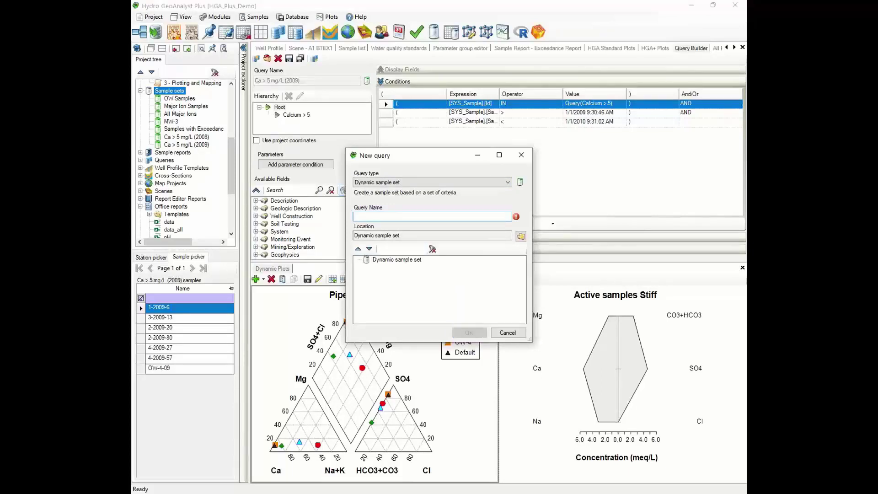
type("Benzen")
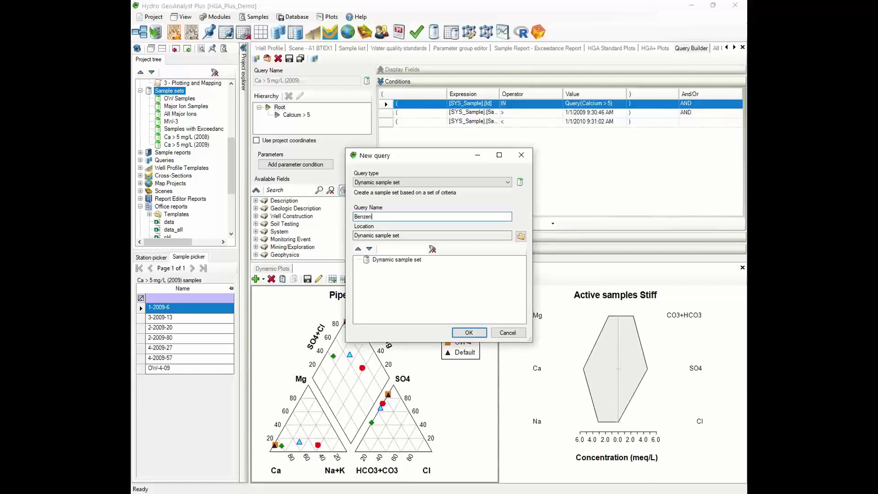
type("e Exceedances")
left_click(469, 333)
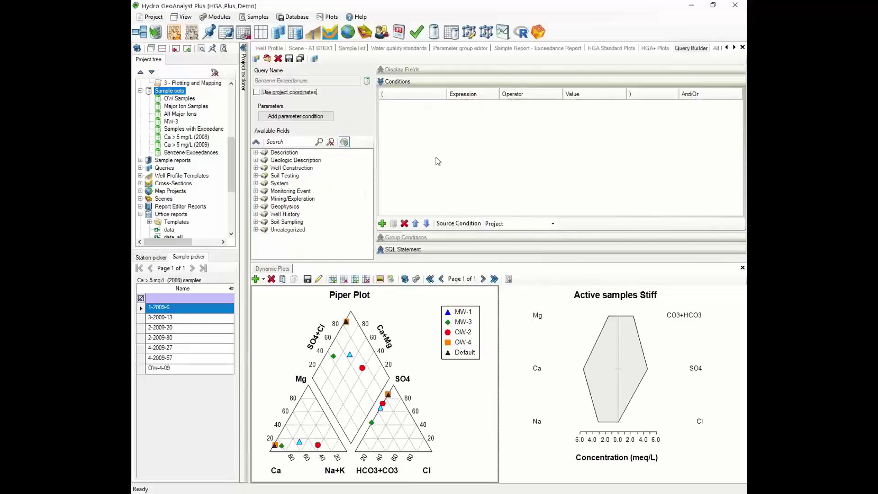
Step: Add a parameter condition of type Exceeds standard that applies to one specific parameter
left_click(296, 117)
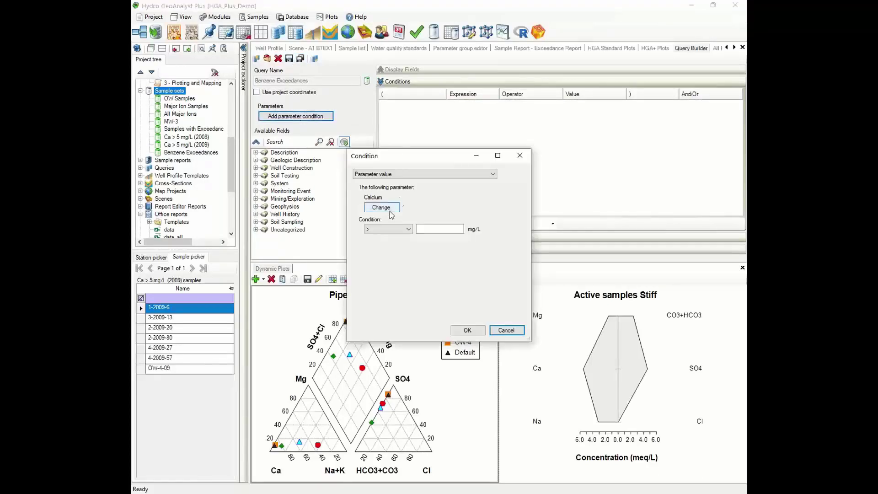
left_click(392, 175)
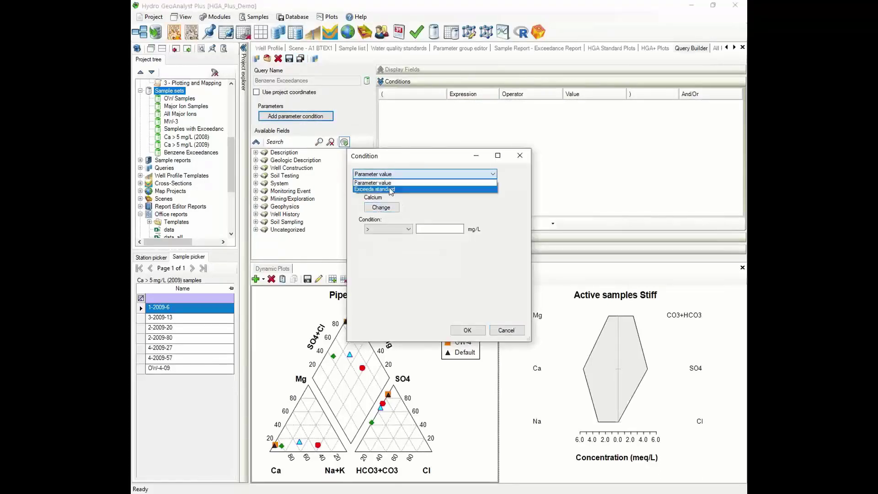
left_click(390, 189)
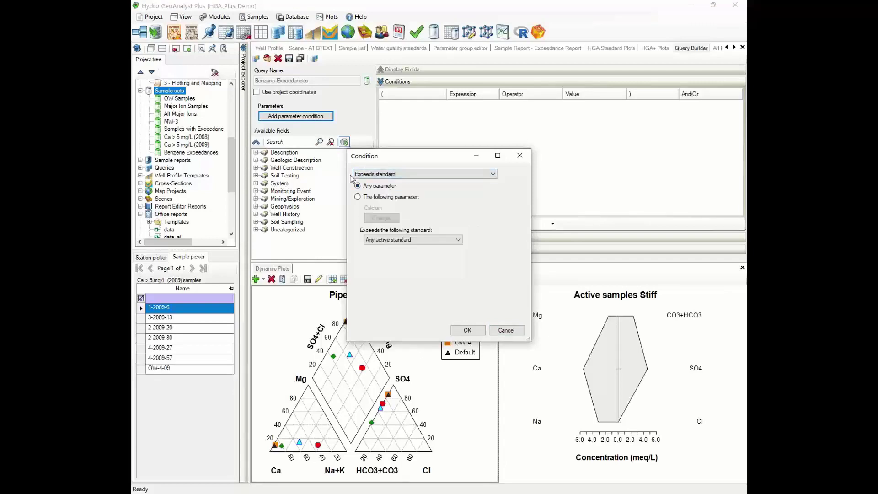
left_click(368, 198)
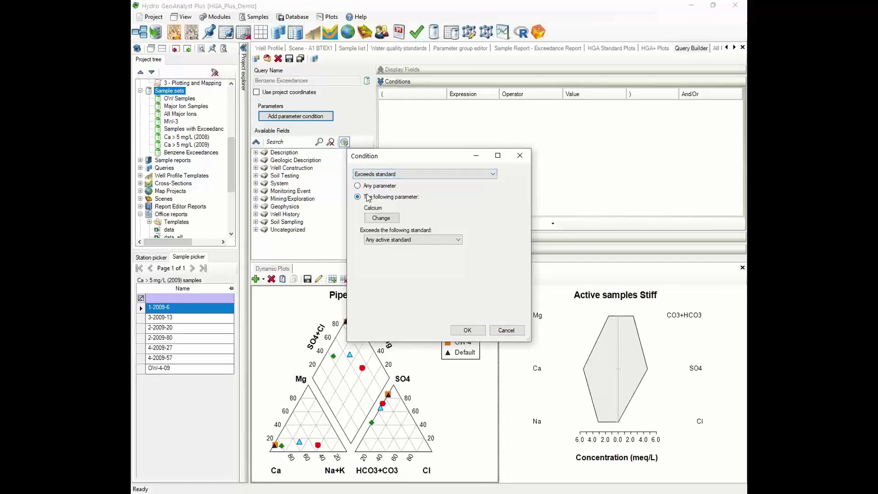
left_click(370, 187)
left_click(370, 196)
Step: Set the exceedance condition's parameter to Benzene from the Analyzed parameters group
left_click(381, 218)
type("bel")
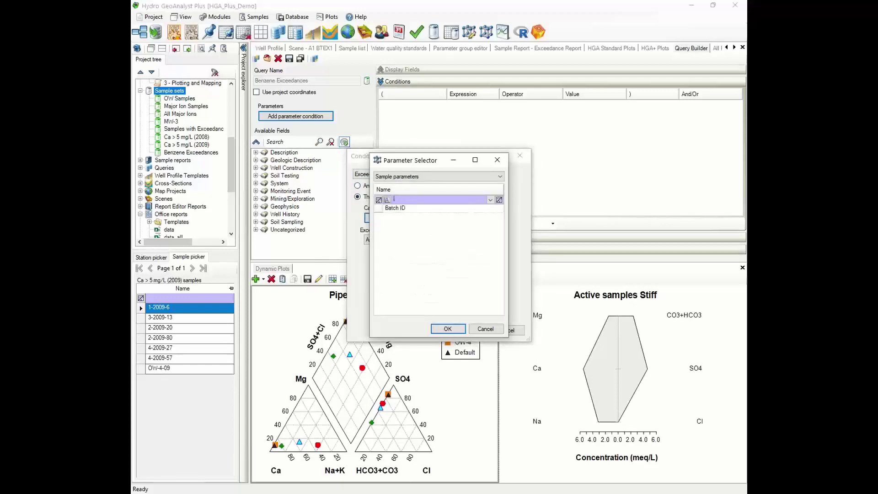
left_click(445, 178)
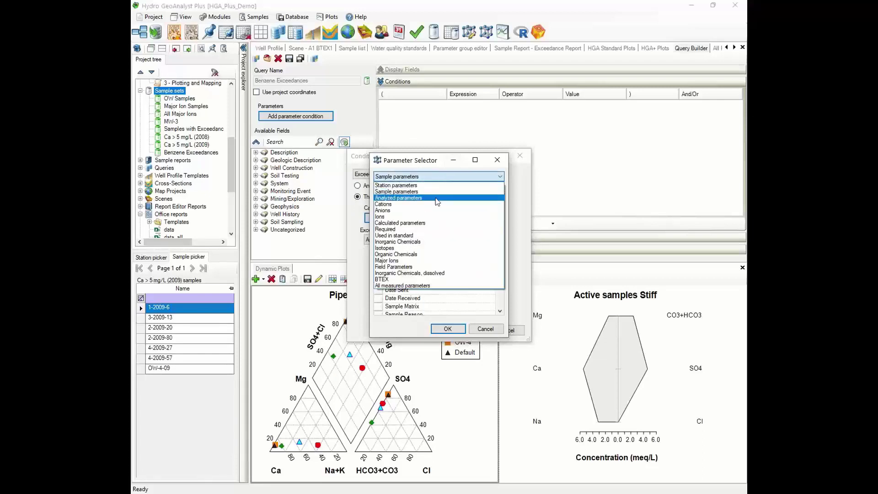
left_click(402, 198)
type("ben")
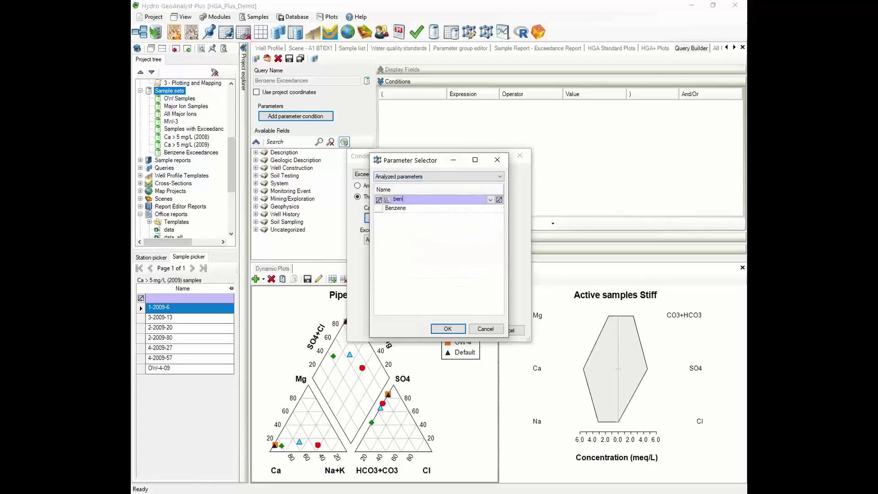
left_click(383, 210)
left_click(447, 329)
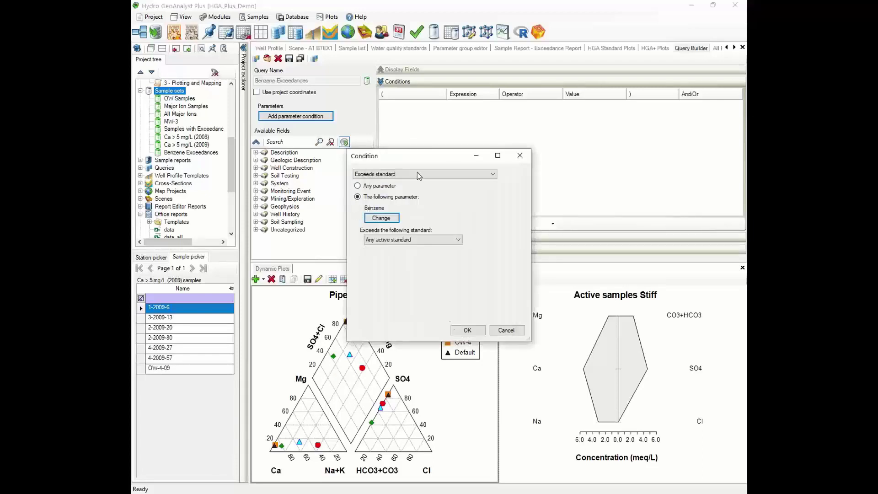
Step: Apply the Benzene condition against any active standard, and activate the Benzene Exceedances set in the sample list and plots
left_click(414, 240)
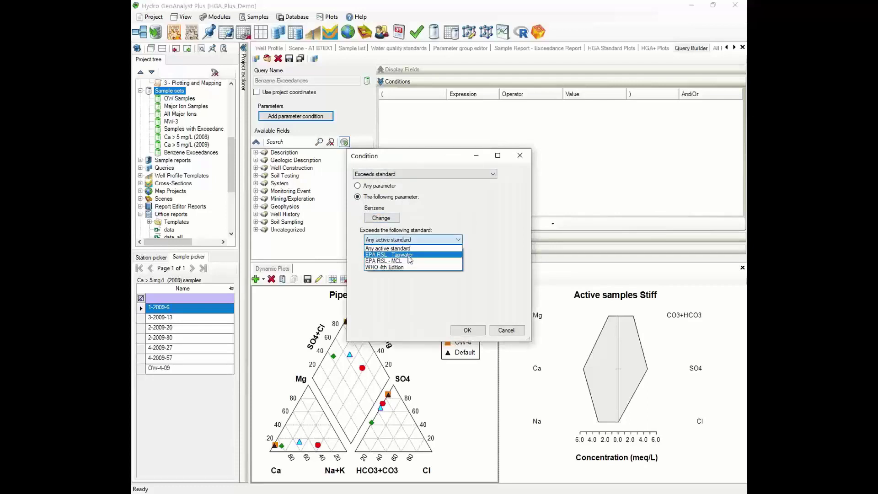
left_click(389, 248)
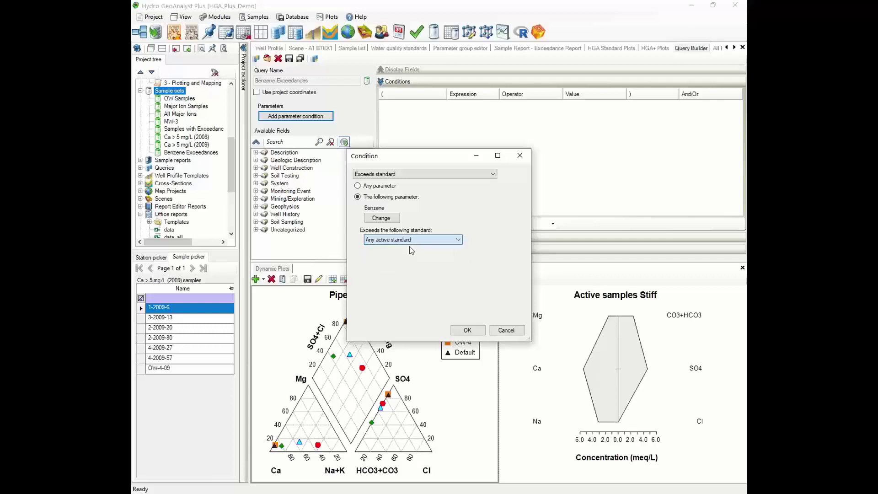
left_click(467, 331)
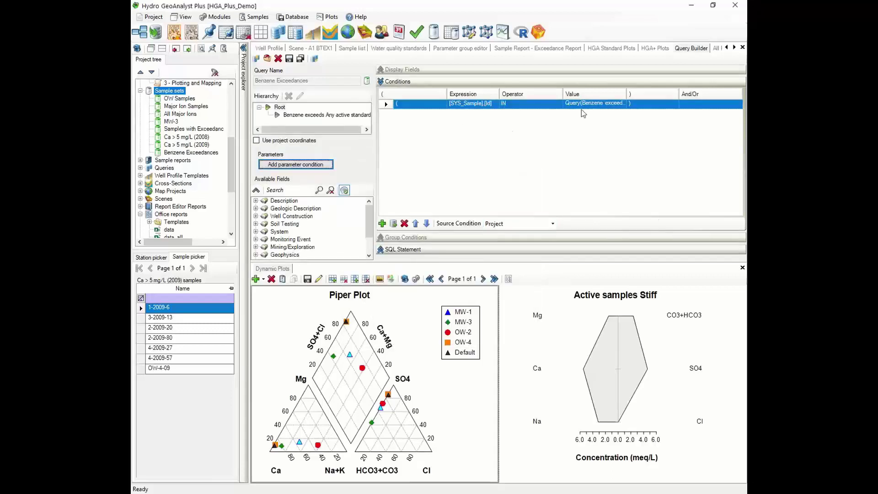
left_click(315, 59)
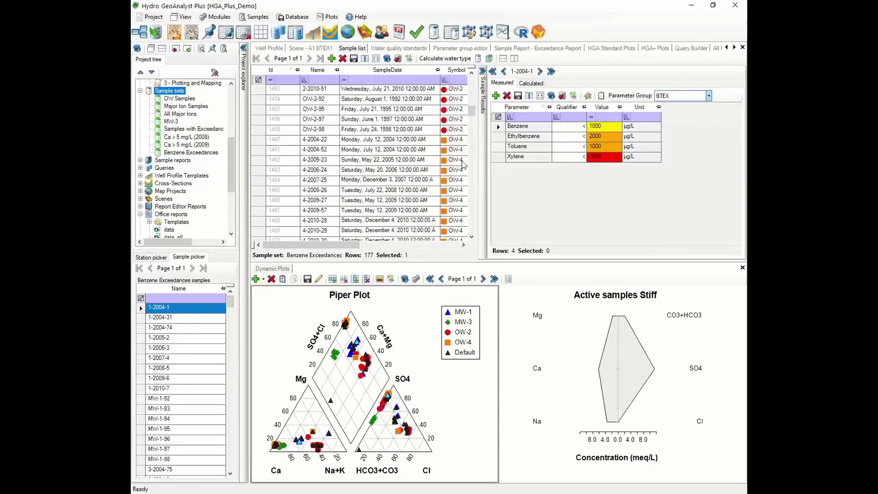
Step: Create a folder named Quartely Report under Sample sets in the project tree
left_click(196, 154)
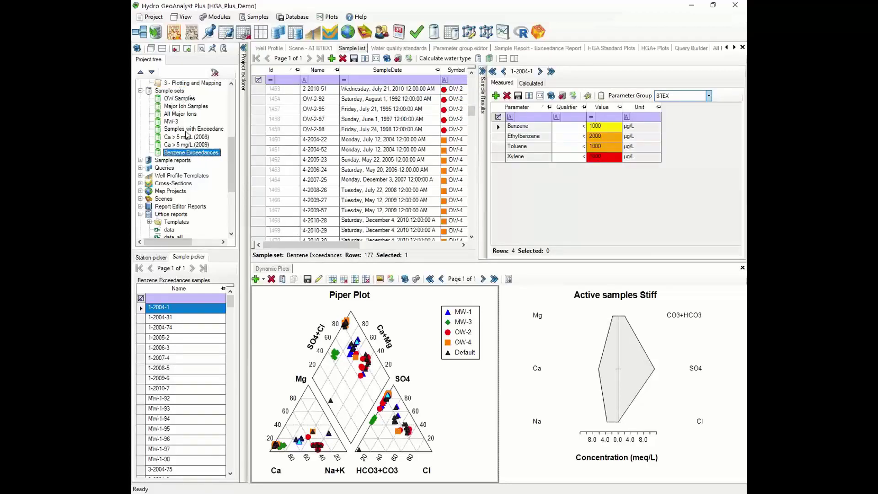
right_click(169, 91)
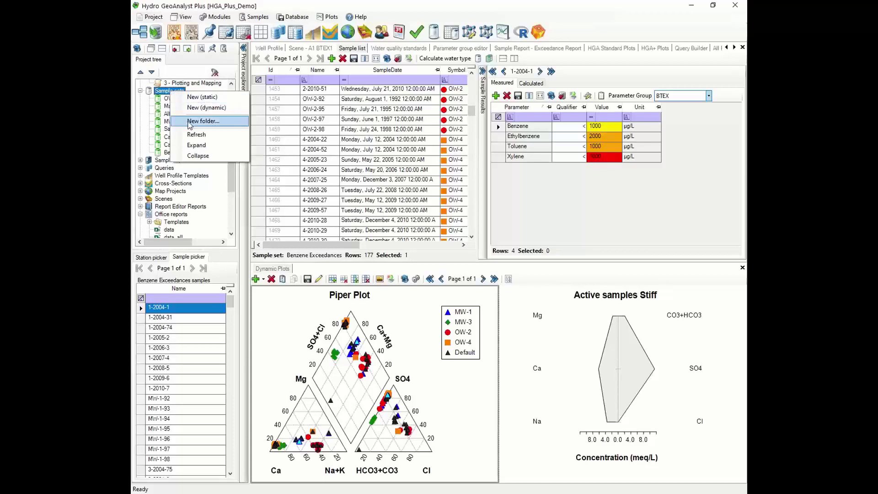
left_click(201, 119)
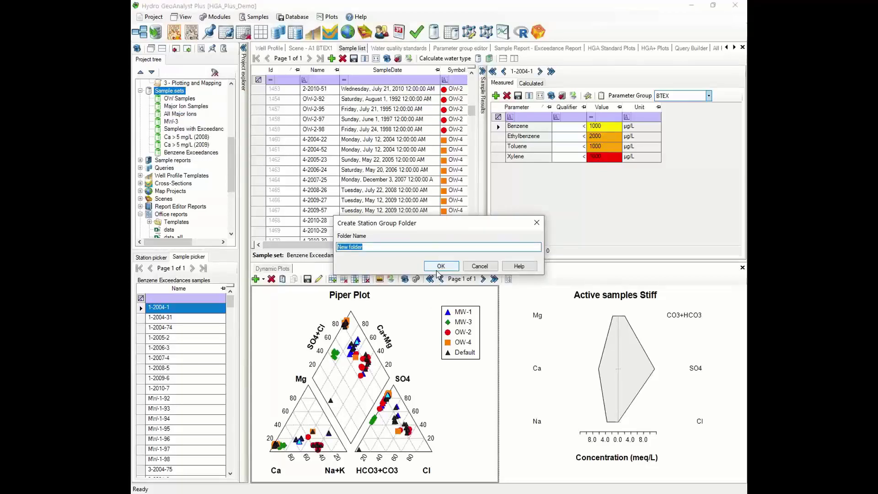
type("Quartely Report")
key("Return")
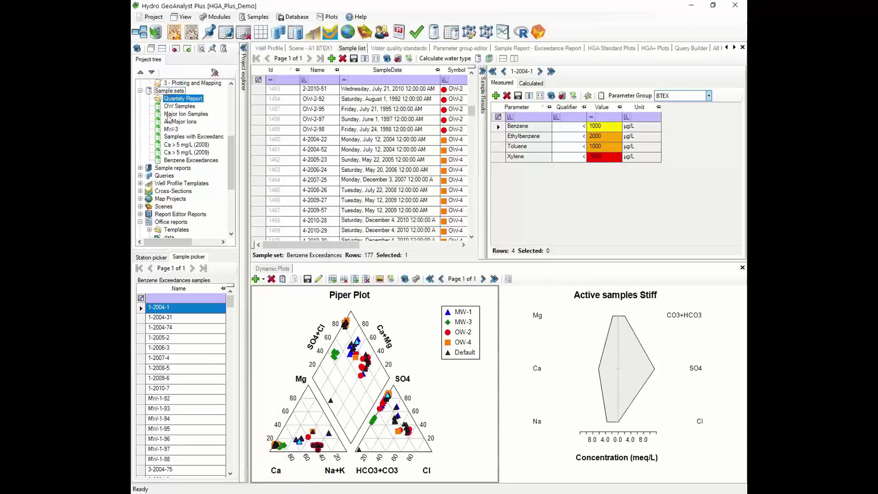
Step: Move the Ca > 5 mg/L (2008) and Ca > 5 mg/L (2009) sample sets into the Quartely Report folder
left_click_drag(192, 146, 191, 101)
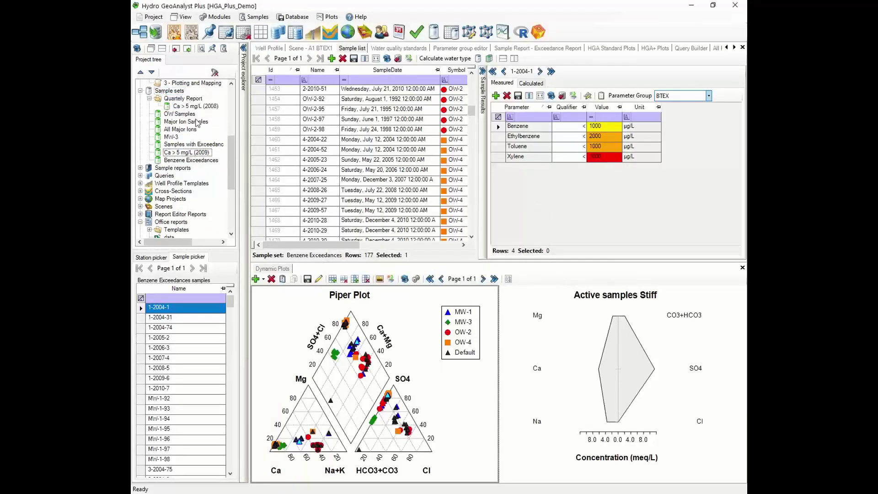
left_click_drag(194, 156, 191, 102)
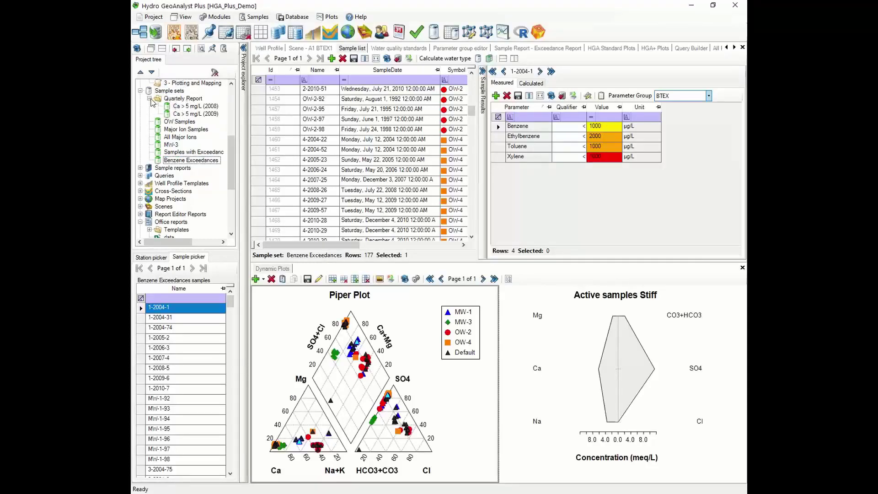
left_click(151, 99)
left_click(150, 99)
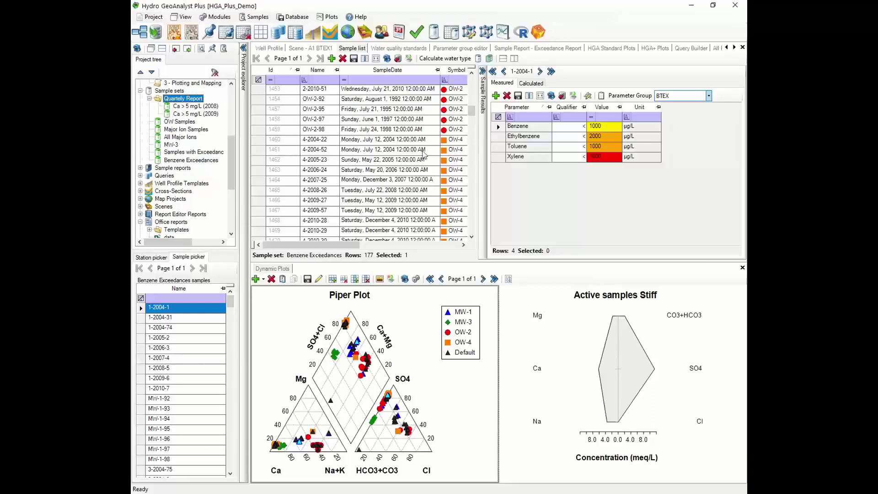
Step: Start a data import of the Samples type to open the Import Data Wizard
left_click(734, 47)
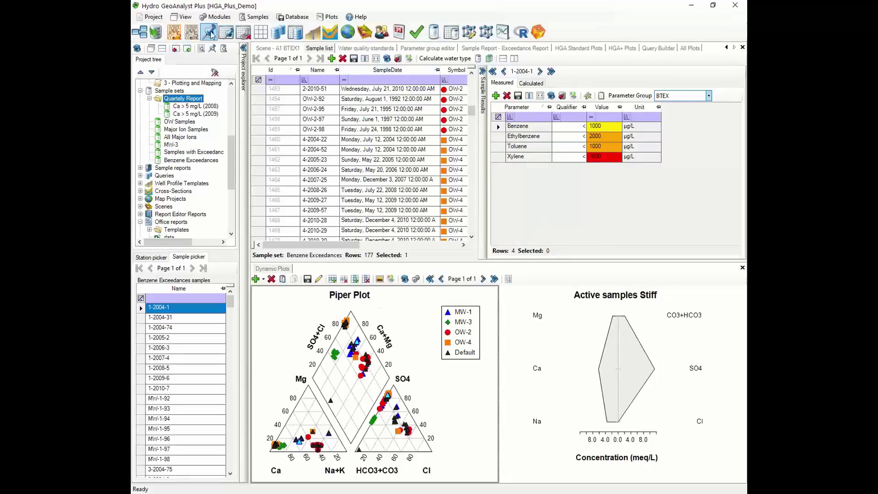
left_click(156, 33)
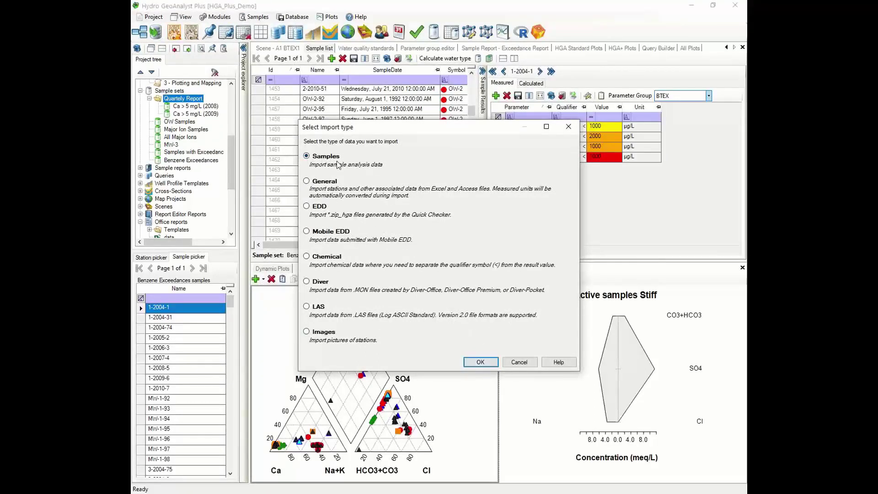
left_click(482, 363)
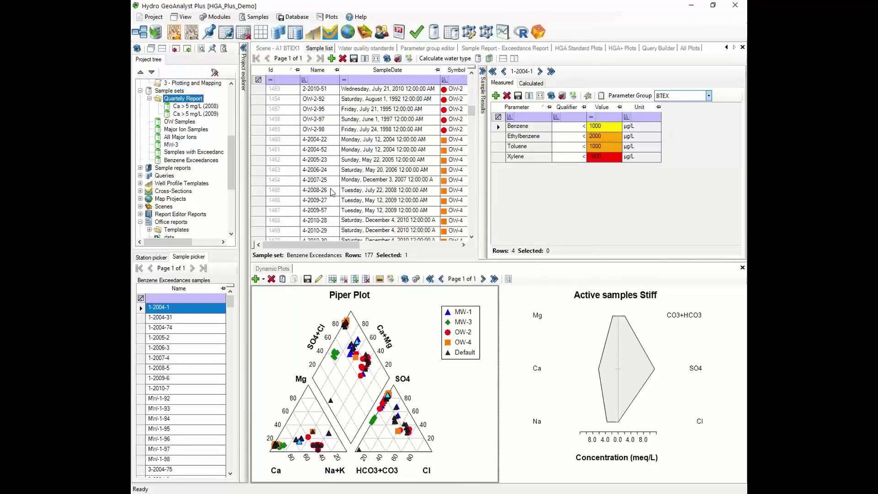
left_click(156, 32)
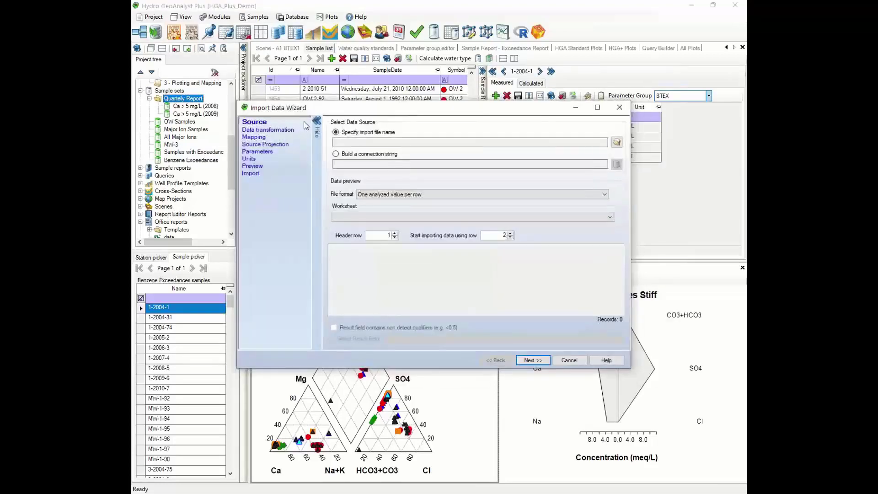
Step: Choose water_quality_data.xlsx from C:\Files\_HGA\Projects\HGA Plus Demo\Data files as the import source
left_click(617, 142)
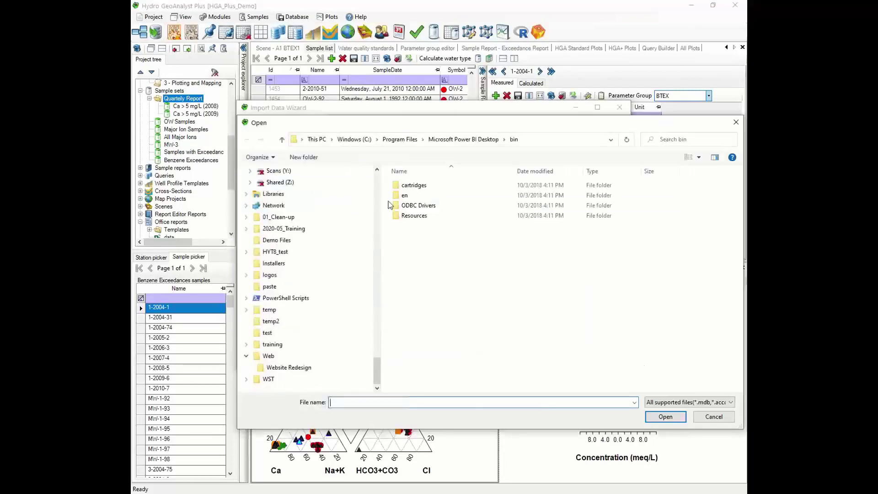
left_click(354, 139)
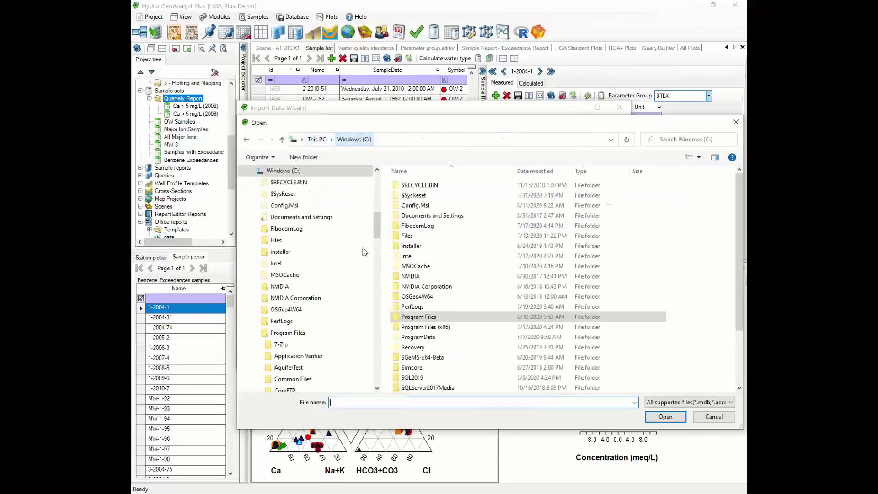
double_click(398, 236)
double_click(401, 214)
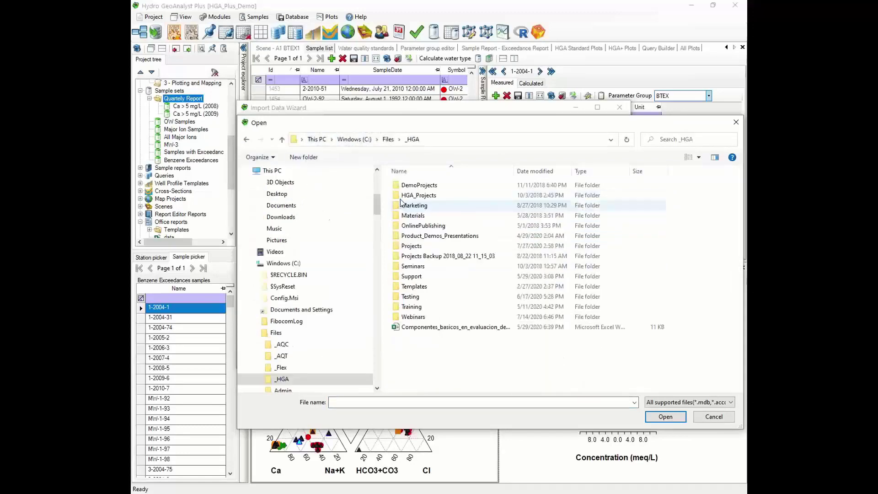
double_click(411, 246)
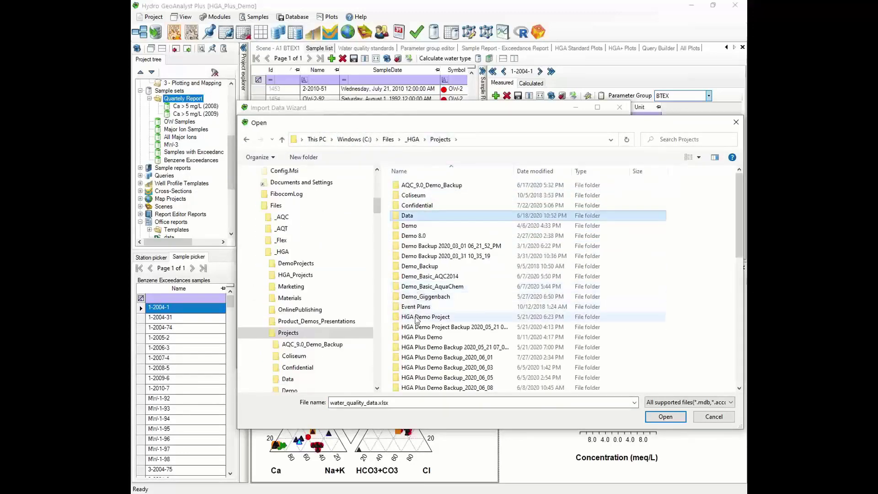
double_click(418, 337)
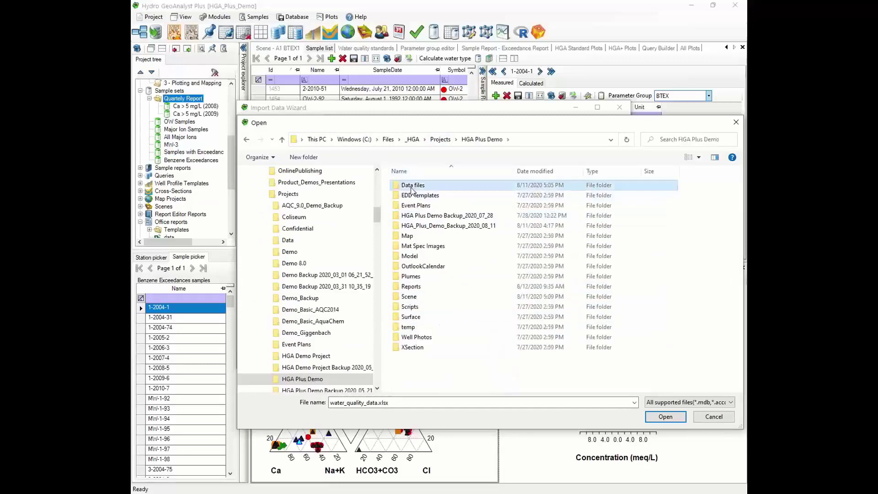
double_click(412, 185)
double_click(547, 246)
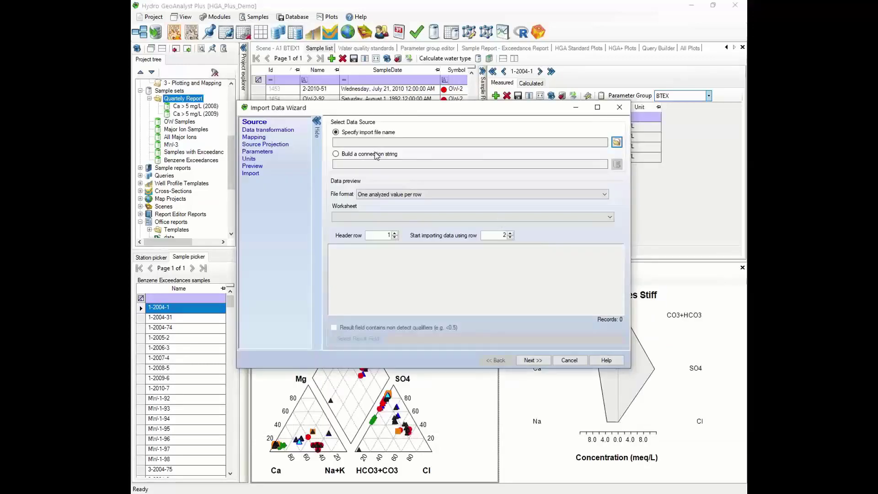
Step: Review the file format options, keeping One analyzed value per row, and check the source data preview
left_click(437, 193)
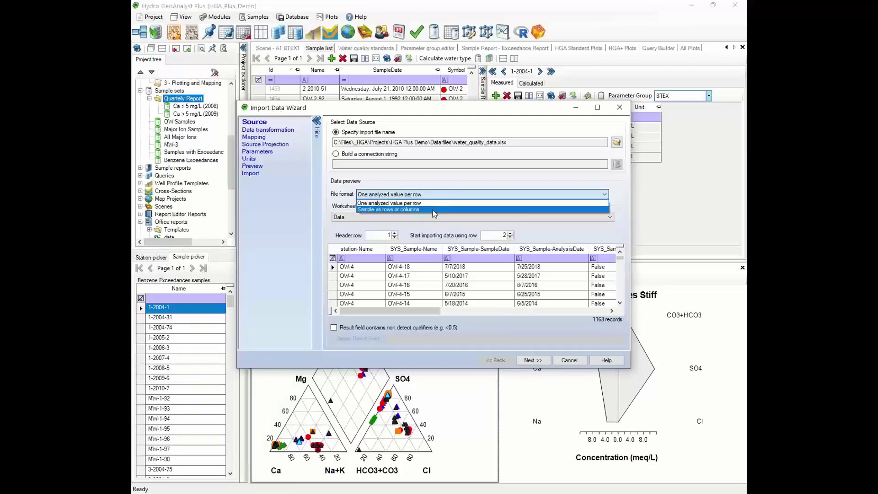
left_click(417, 196)
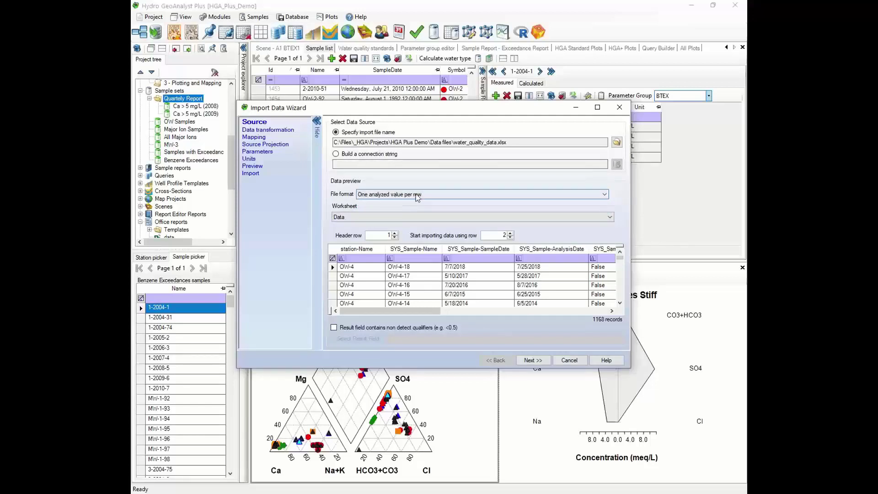
left_click_drag(370, 312, 394, 317)
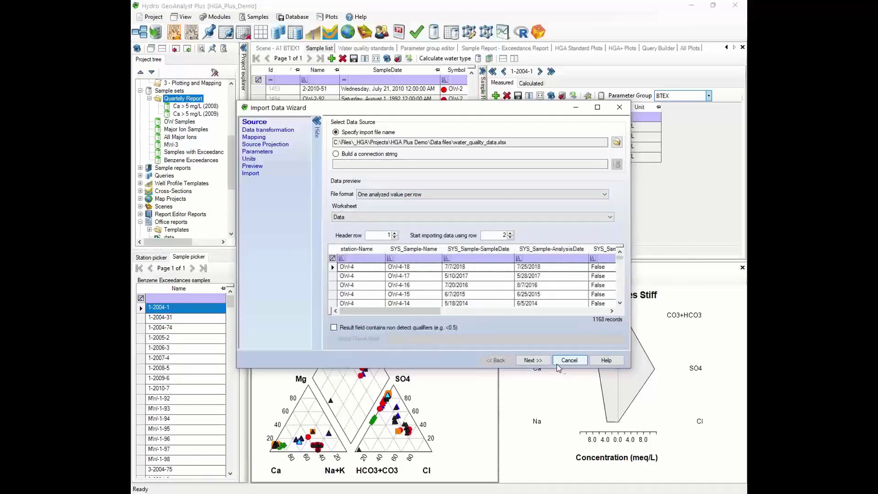
Step: Proceed to field mapping and apply the saved Water Quality Data Demo import settings, accepting the missing source fields
left_click(537, 359)
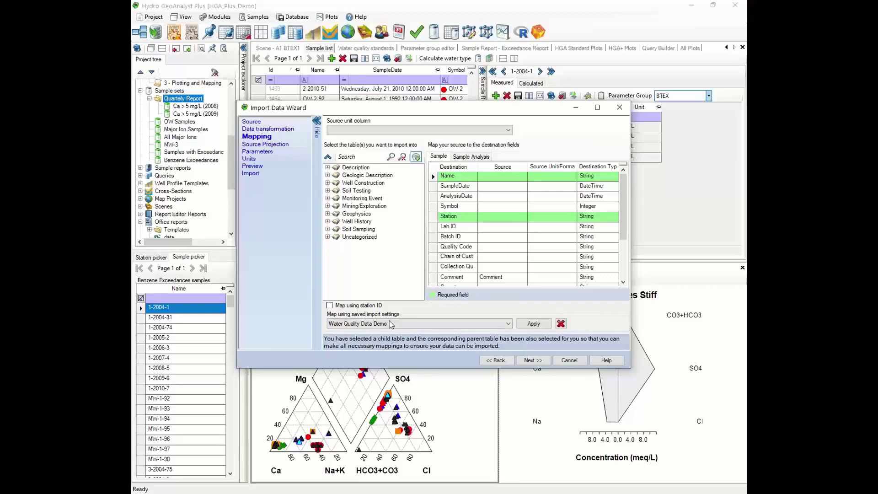
left_click(531, 324)
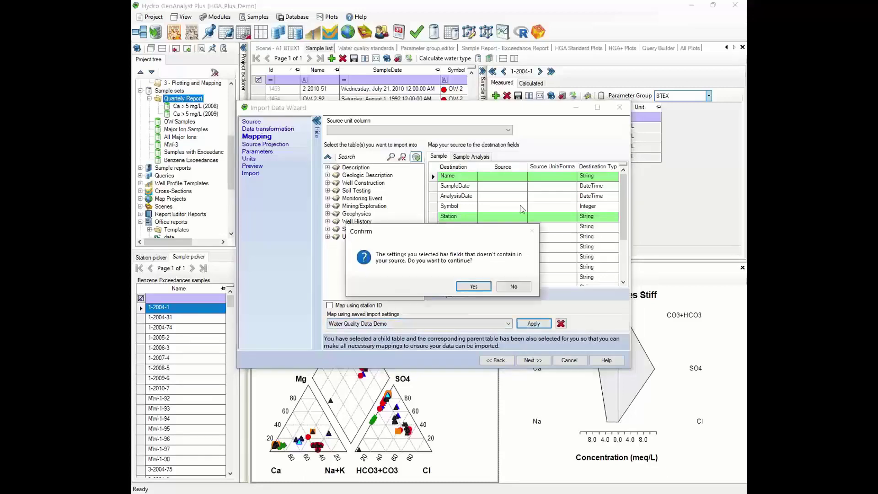
left_click(468, 291)
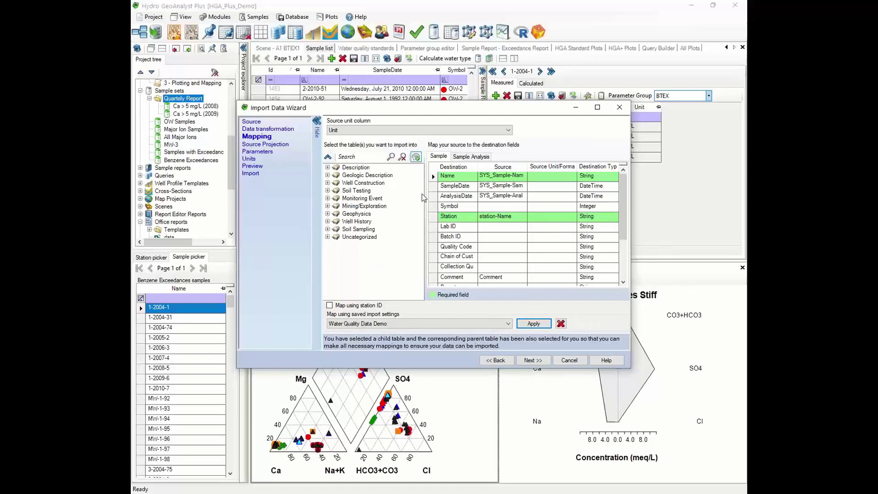
Step: Map the required Import_Batch field of the Sample table to a constant value of 1
scroll(512, 206, "down", 2)
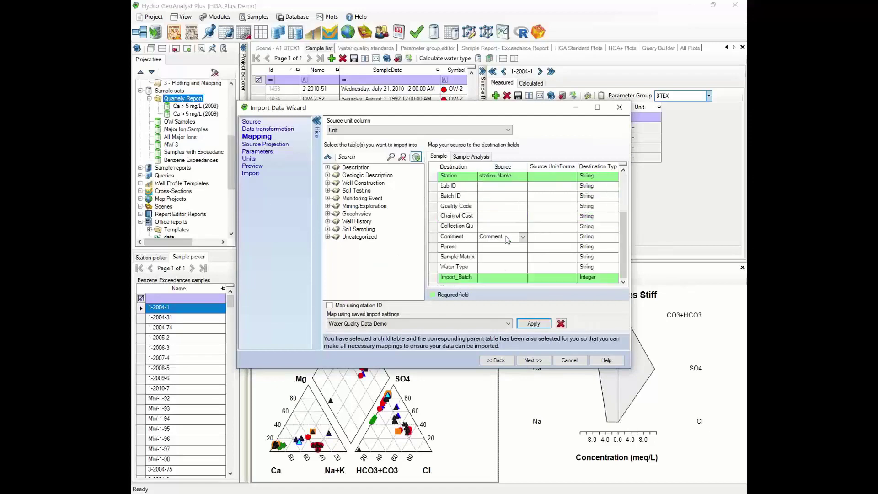
left_click(523, 277)
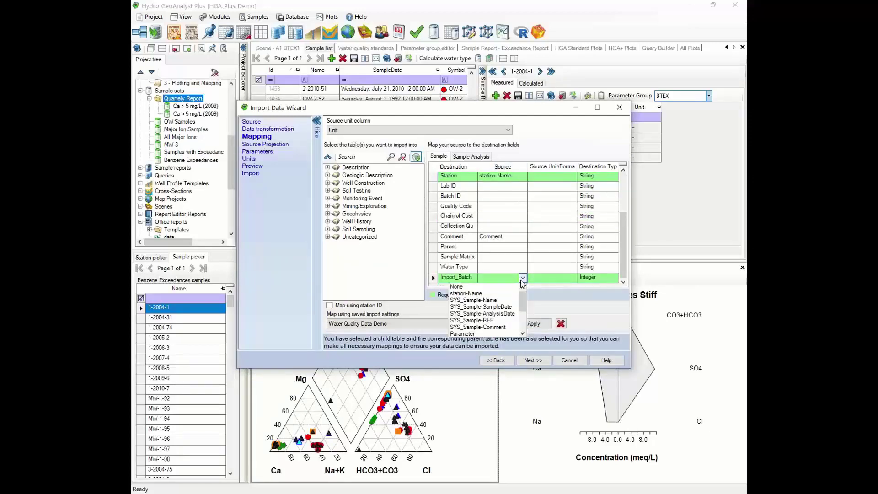
scroll(485, 316, "down", 3)
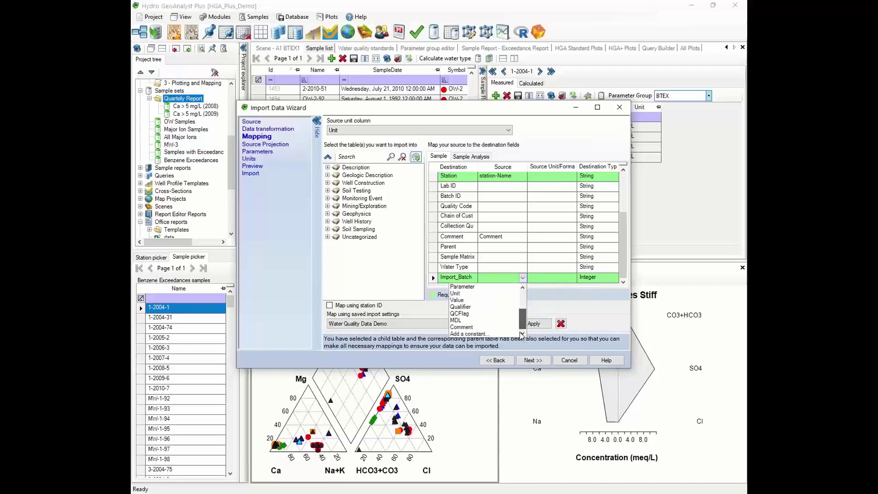
left_click(494, 333)
type("1")
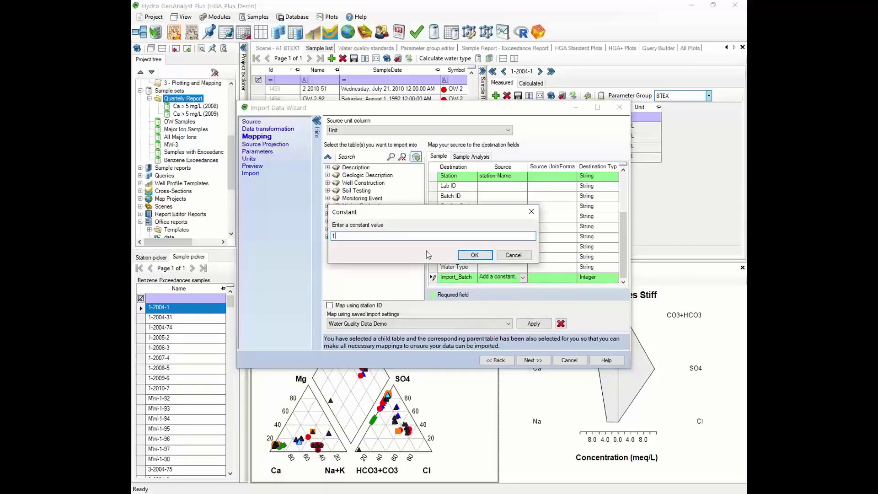
left_click(474, 255)
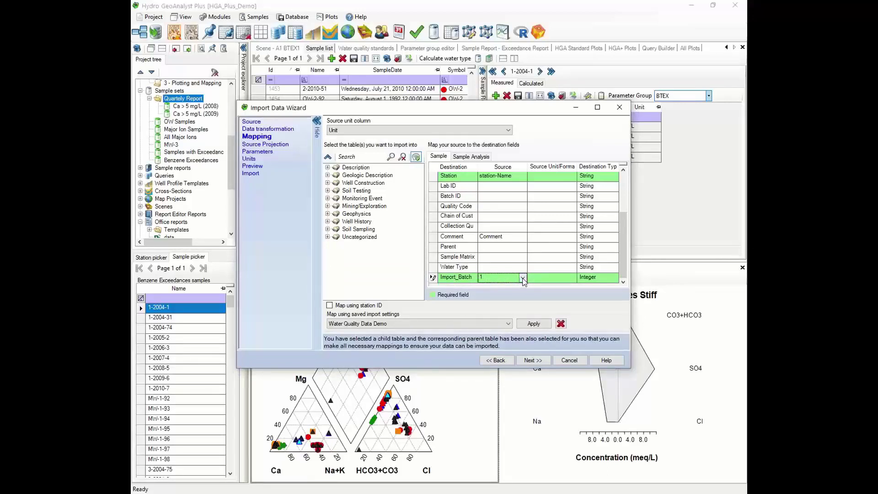
Step: Review the Sample and Sample Analysis field mappings and the source date formats offered for SampleDate, leaving the format blank
scroll(587, 265, "up", 3)
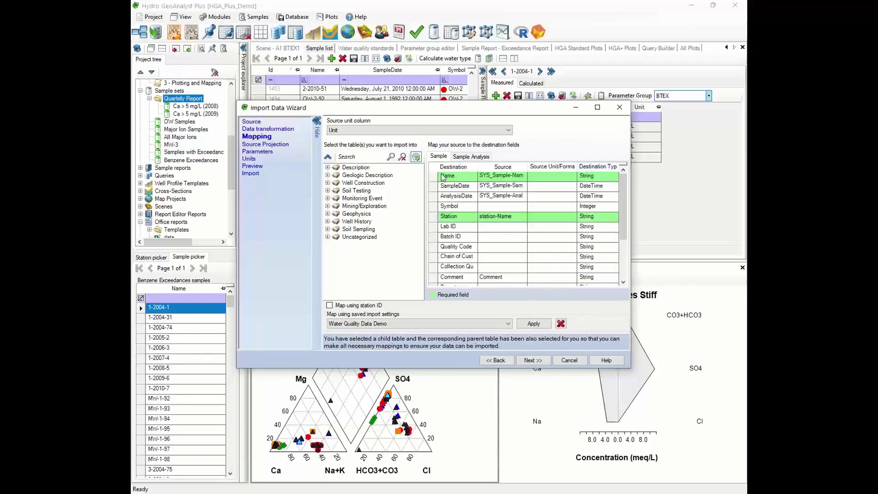
left_click(463, 157)
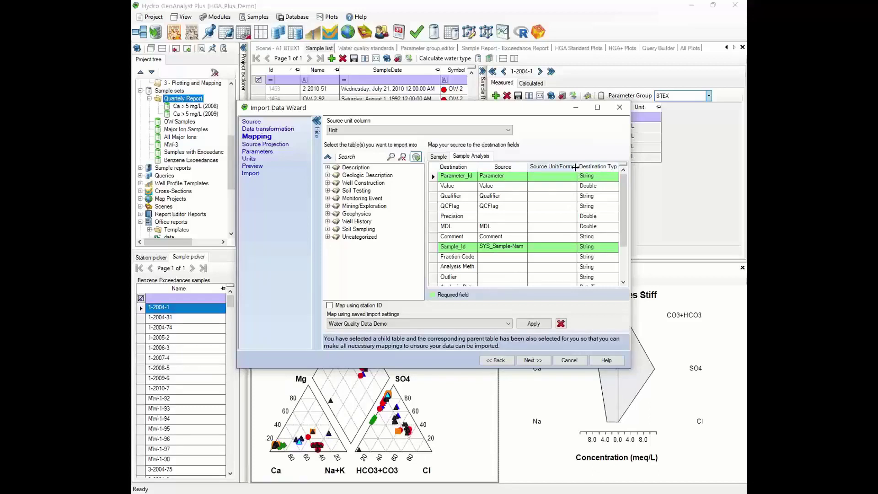
left_click_drag(576, 168, 580, 169)
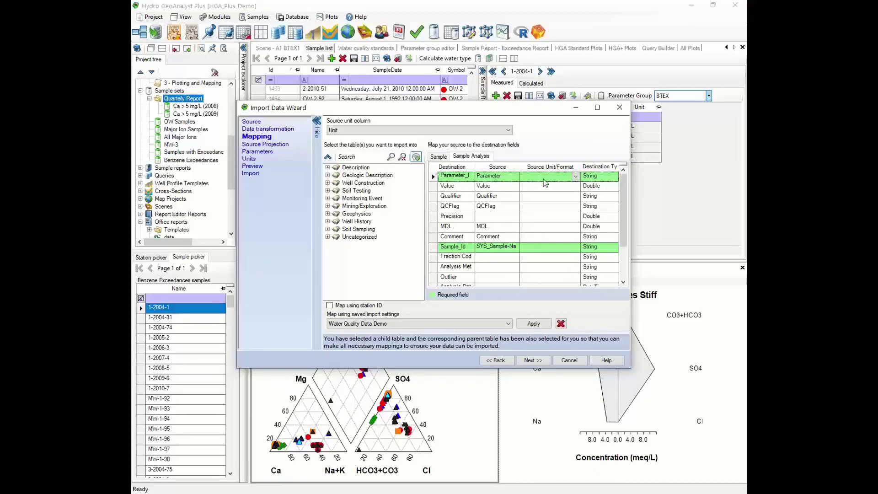
left_click(440, 156)
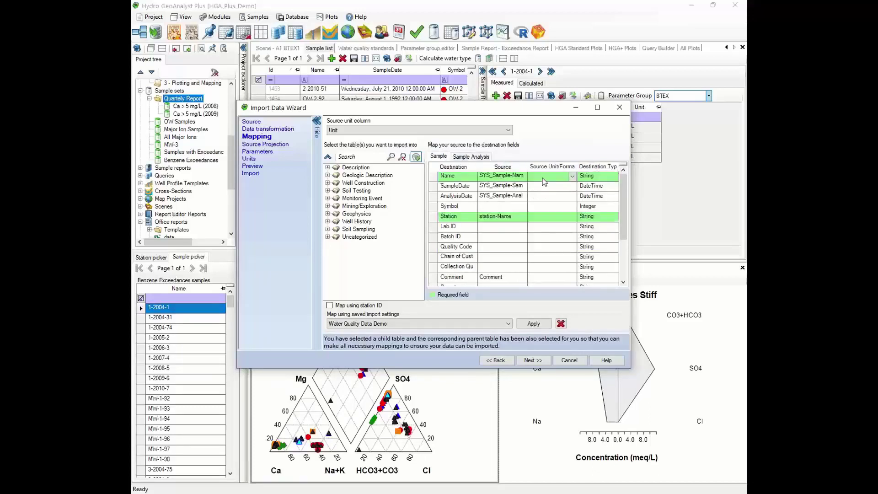
left_click(572, 186)
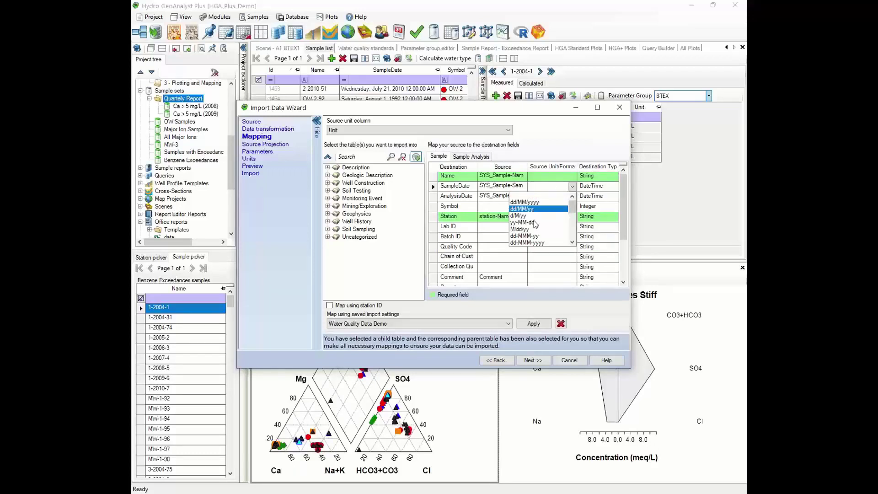
scroll(548, 226, "down", 5)
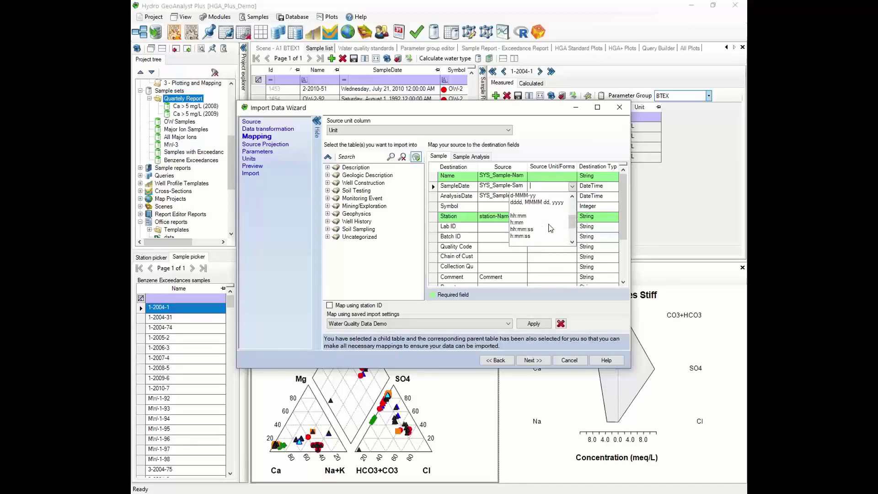
left_click(550, 155)
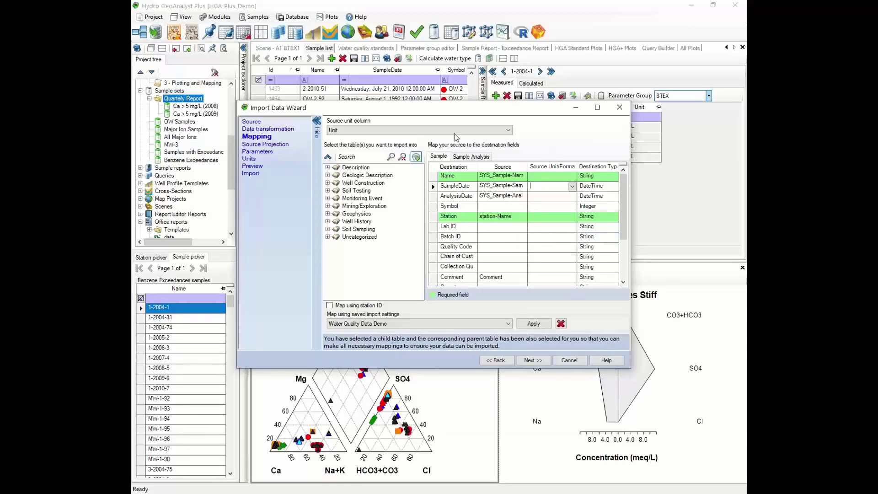
left_click(459, 157)
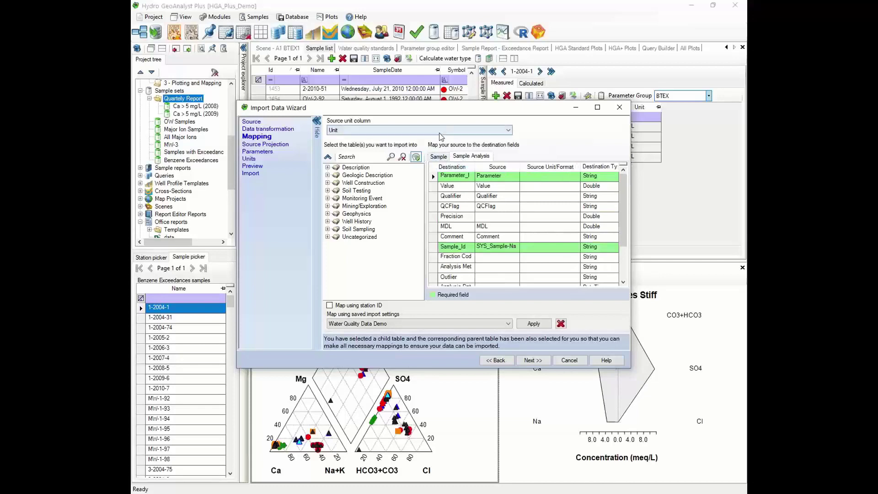
Step: Validate the mapping, set the action for the existing Sample data to Update, and continue to the parameter mapping
left_click(536, 360)
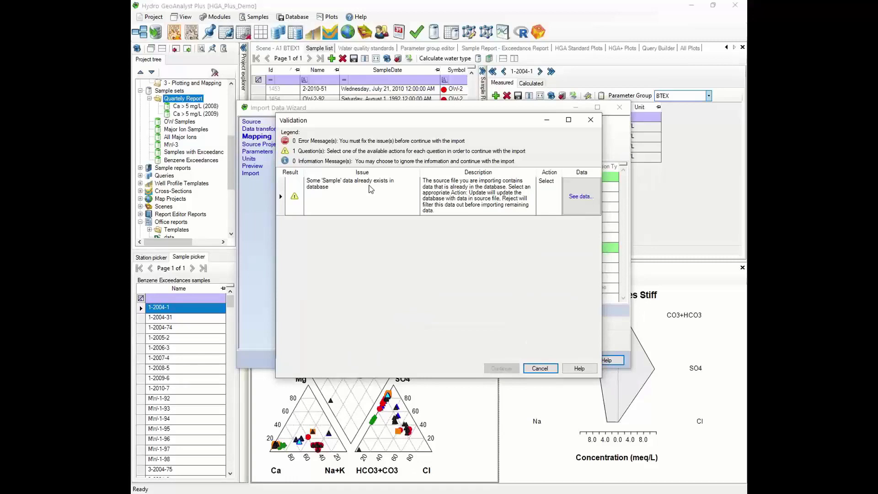
left_click(553, 185)
left_click(558, 196)
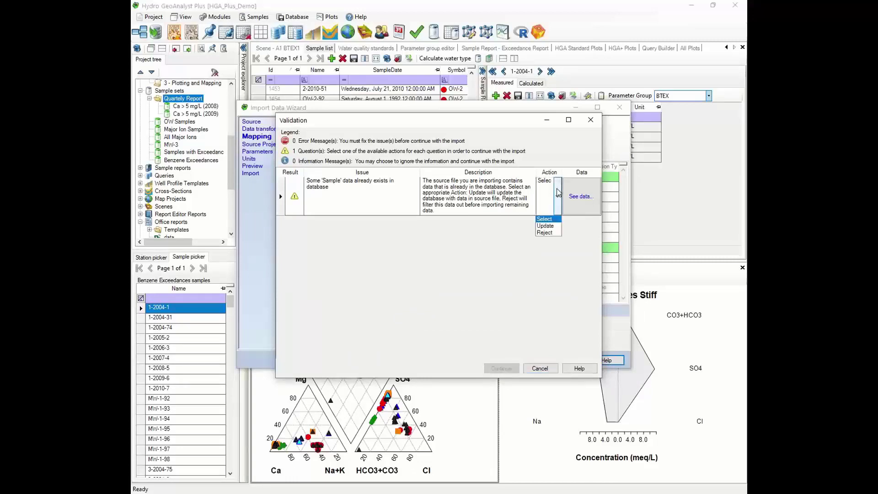
left_click(545, 226)
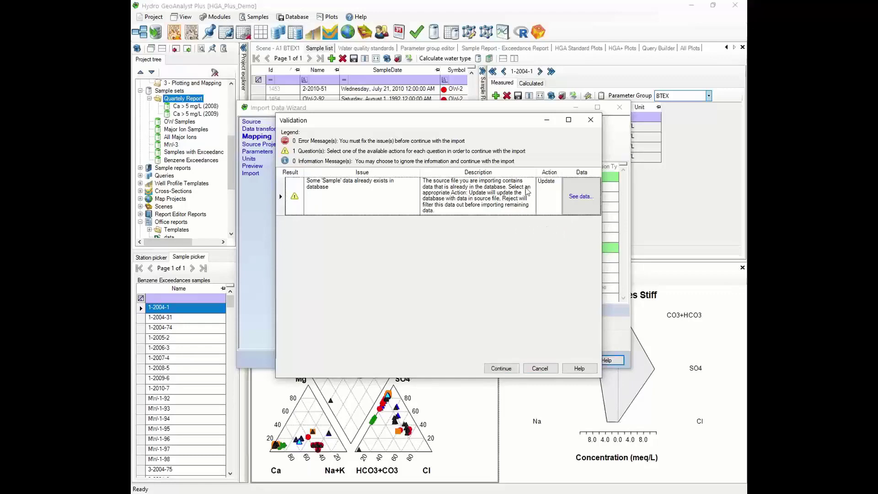
left_click(501, 370)
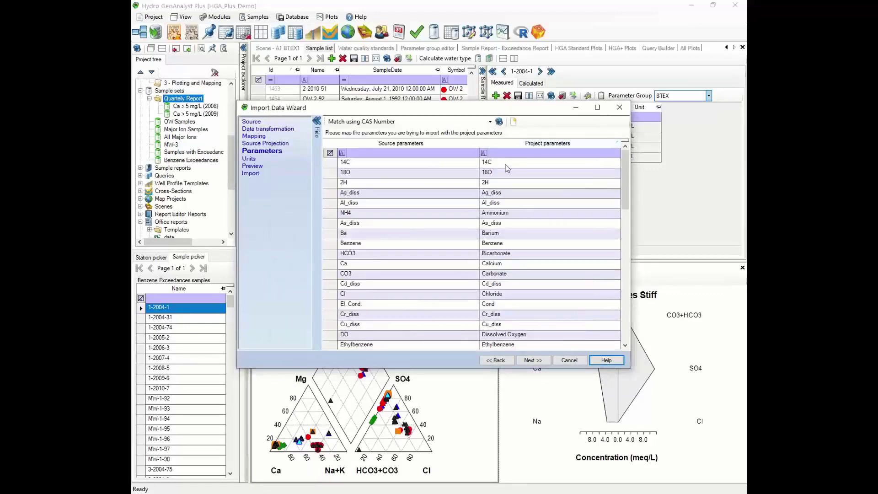
Step: Review the source-to-project parameter matches and browse the analyzed parameters available for Ag_diss
scroll(510, 174, "down", 10)
scroll(517, 193, "up", 10)
double_click(520, 194)
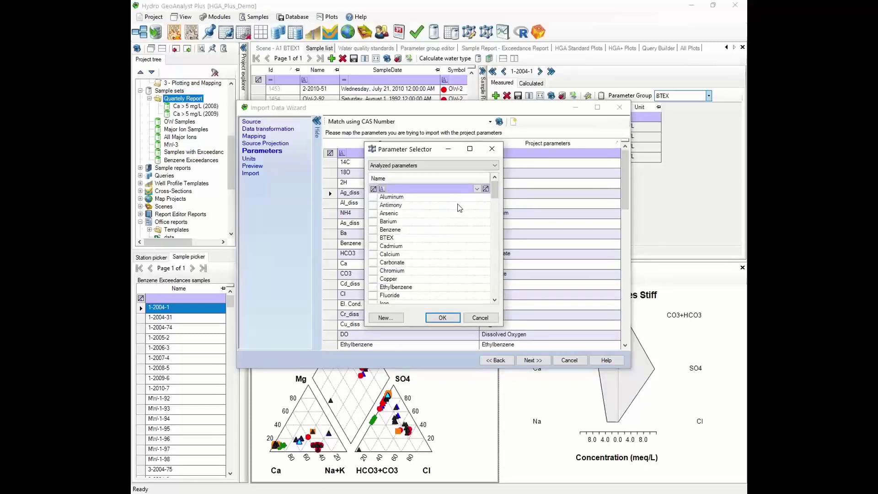
left_click(376, 197)
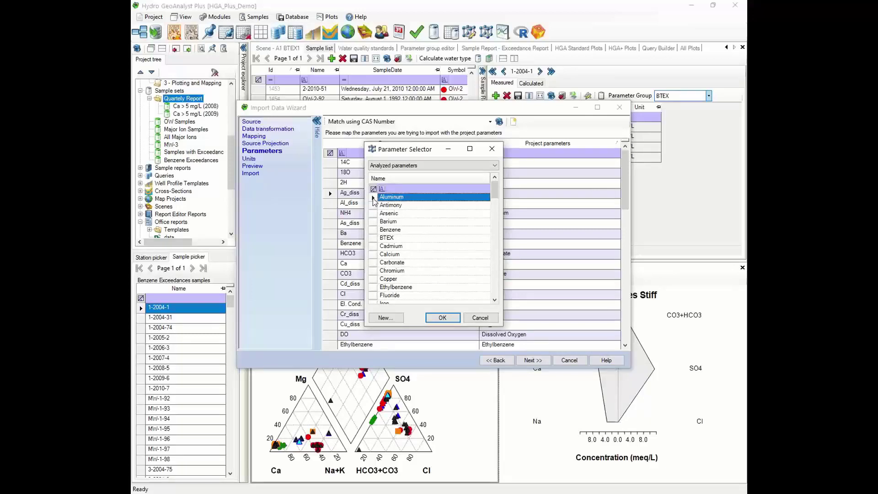
scroll(444, 217, "down", 3)
scroll(429, 271, "up", 3)
Step: Browse the chemicals list offered for new parameters, close it without selecting any, and cancel the parameter selection
left_click(385, 317)
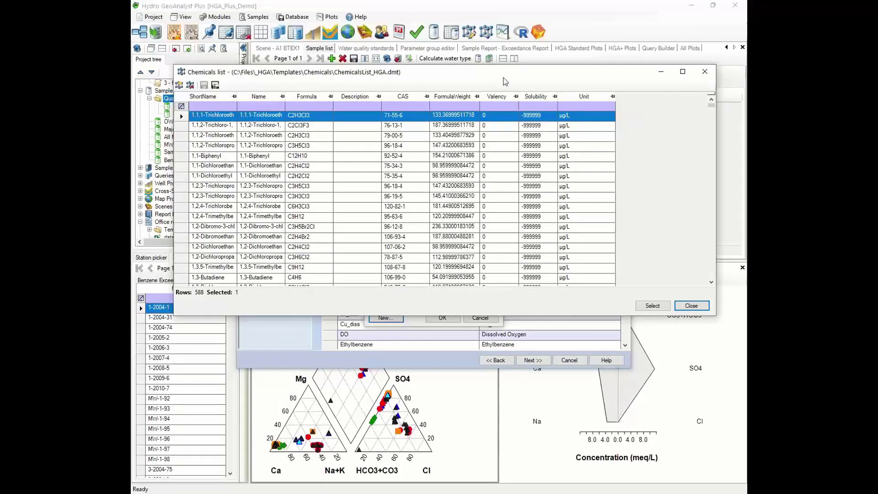
scroll(265, 156, "down", 12)
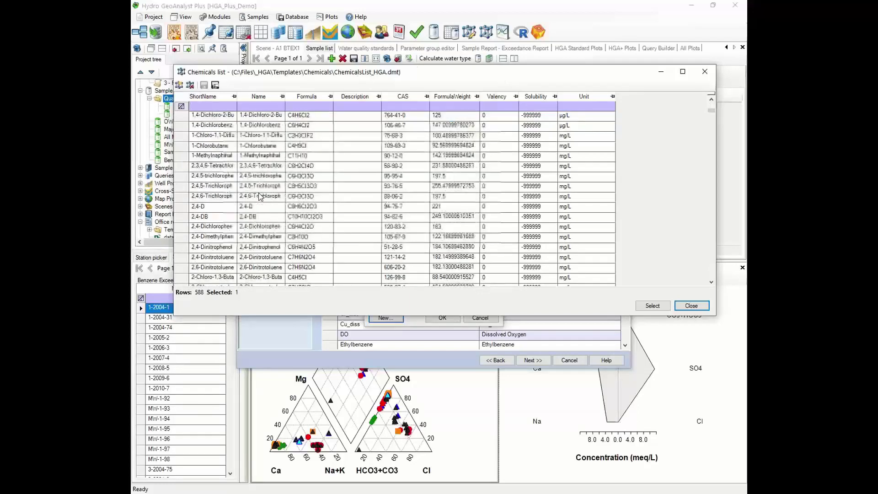
scroll(258, 206, "up", 5)
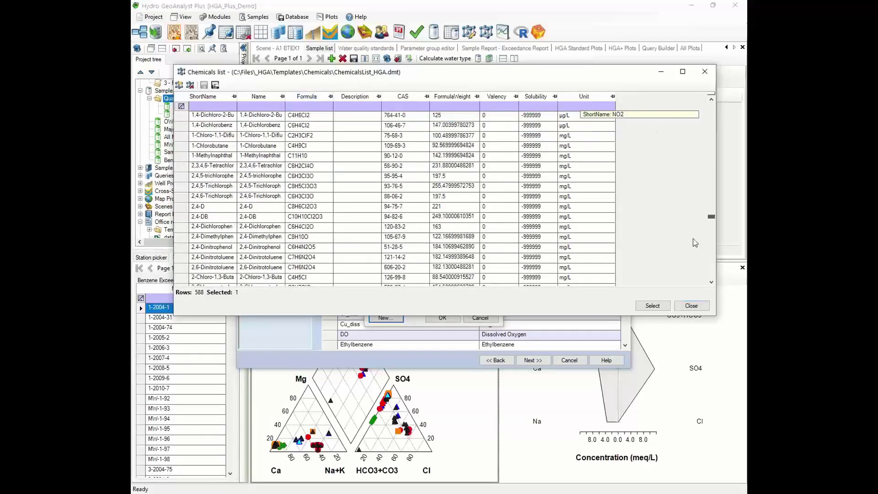
scroll(689, 247, "down", 20)
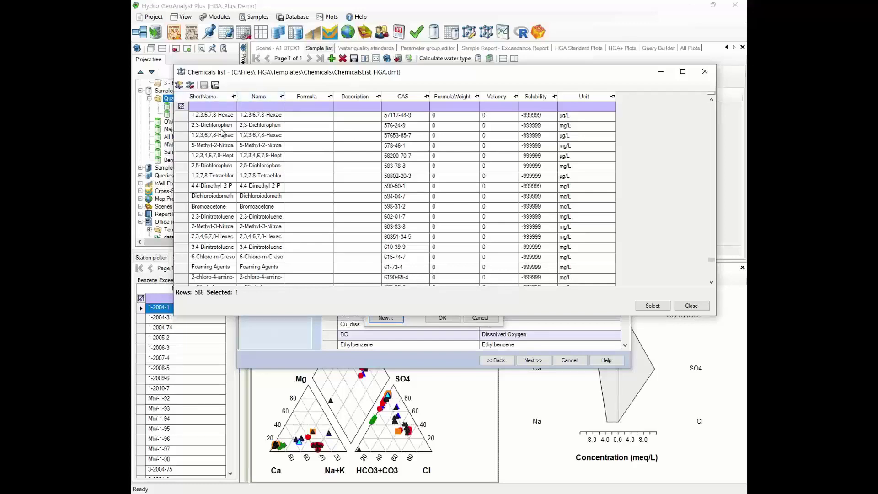
scroll(221, 108, "down", 2)
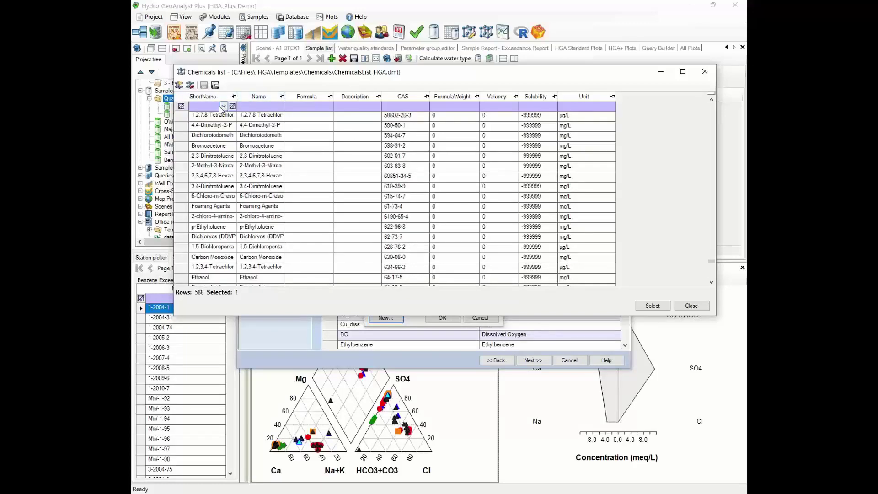
left_click(691, 306)
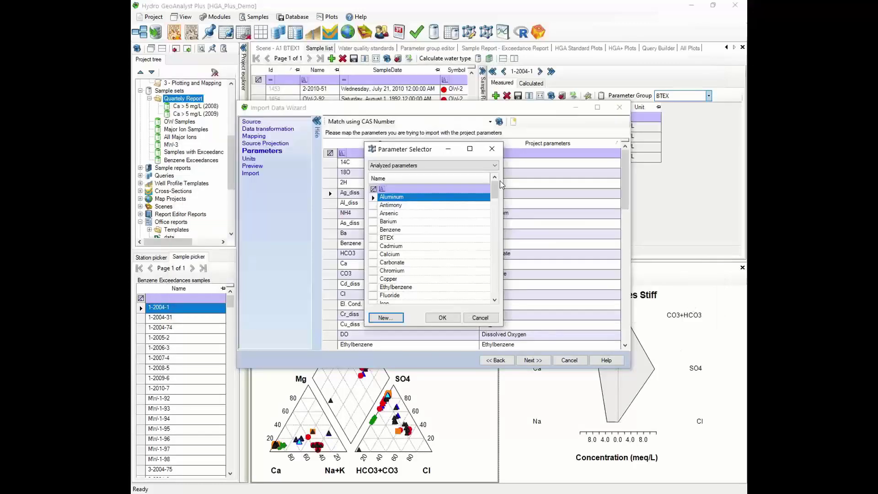
left_click(480, 317)
Step: Accept the existing parameter and unit mappings and proceed to the import preview
left_click_drag(626, 190, 625, 297)
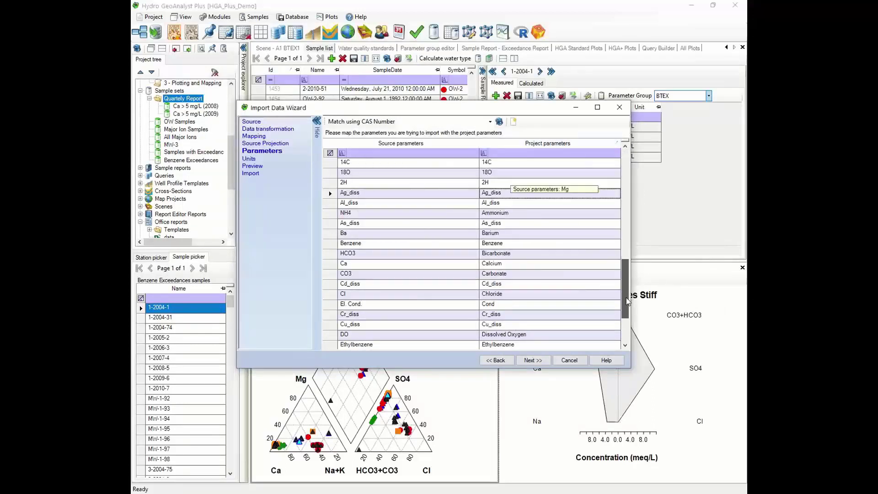
left_click(532, 360)
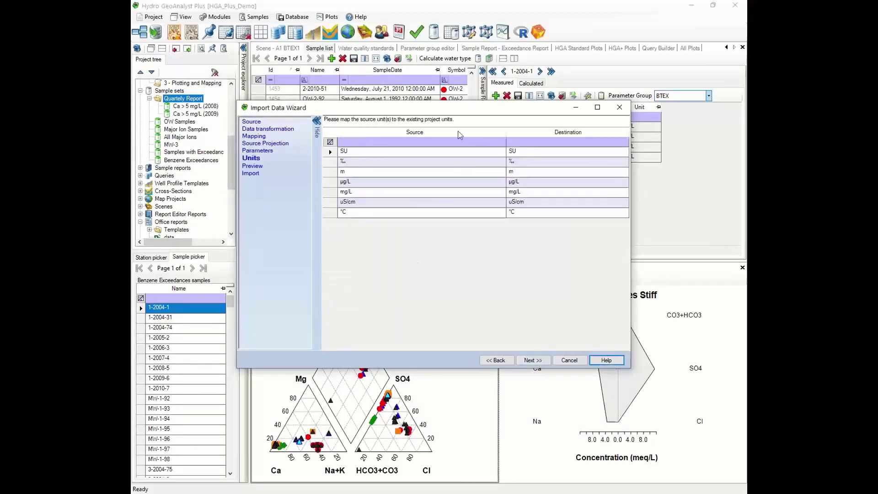
left_click(533, 361)
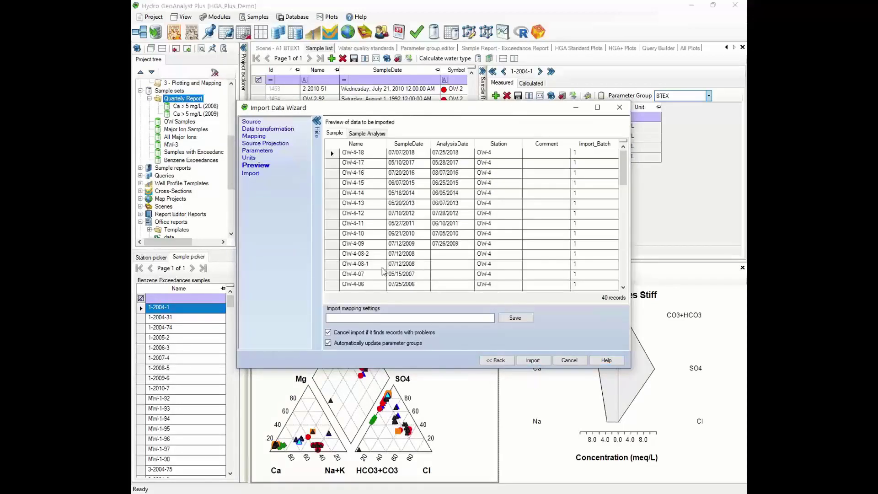
Step: Check the Sample and Sample Analysis previews, run the import, and finish the wizard
left_click(357, 135)
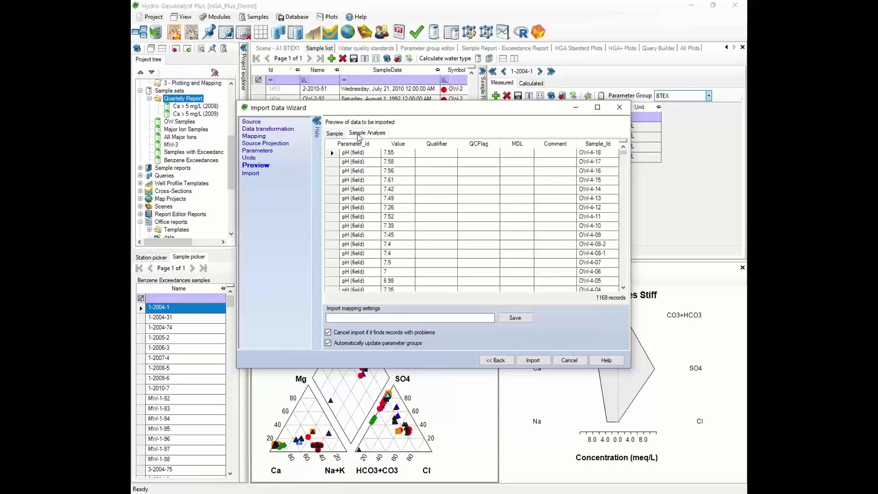
left_click(338, 134)
left_click(351, 135)
left_click(422, 318)
left_click(533, 360)
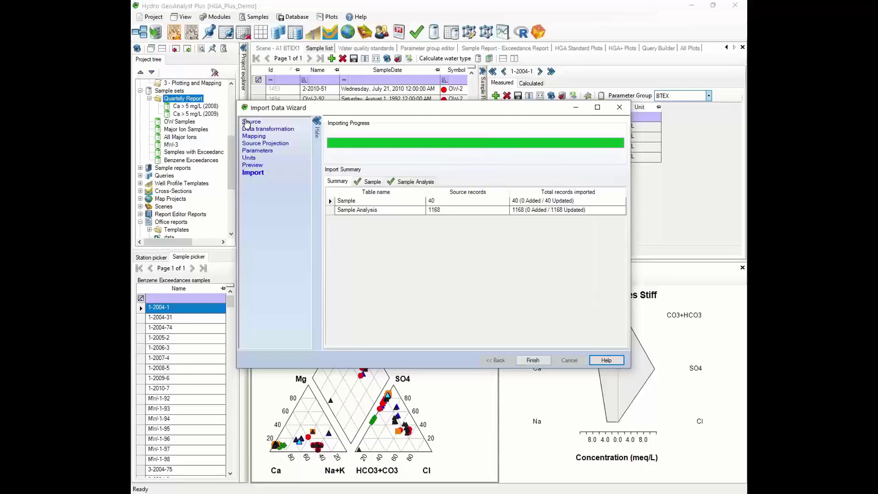
left_click(534, 360)
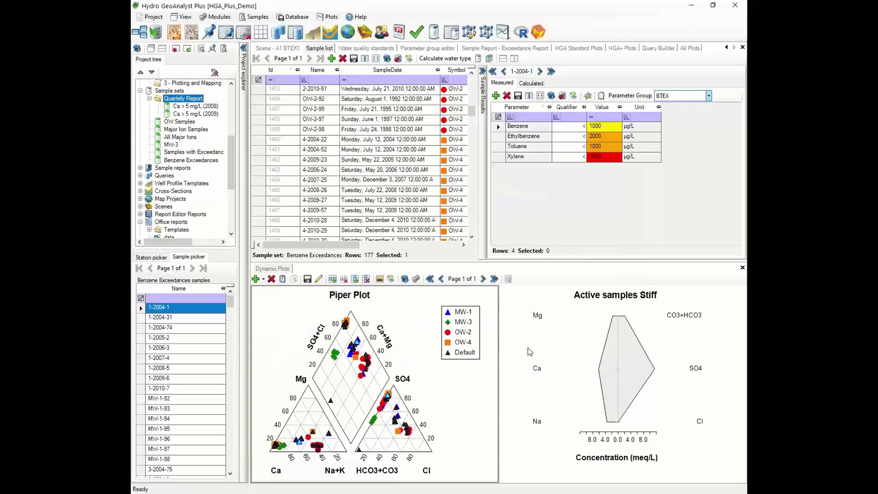
Step: Open the Symbol Editor for the project's plots
left_click_drag(229, 149, 230, 117)
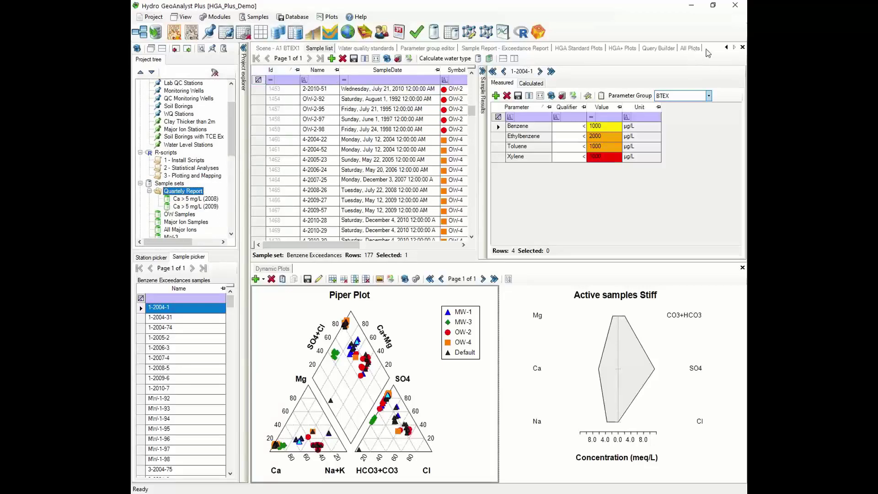
left_click(322, 19)
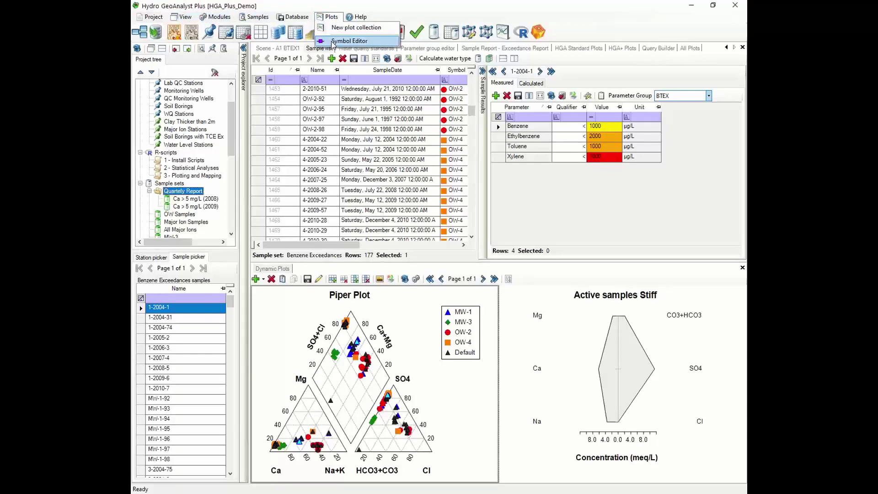
left_click(348, 40)
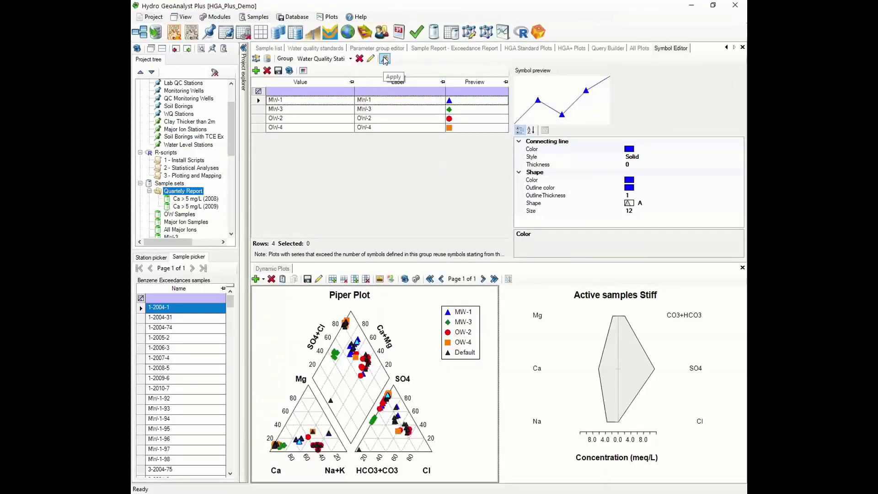
Step: Review the symbols defined in the Station Type, Station Name and Water Quality Stations groups
left_click(350, 59)
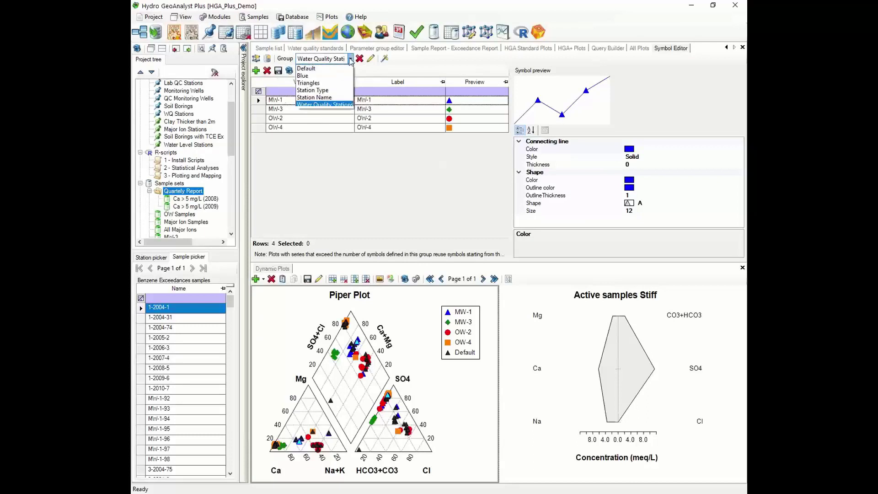
left_click(318, 91)
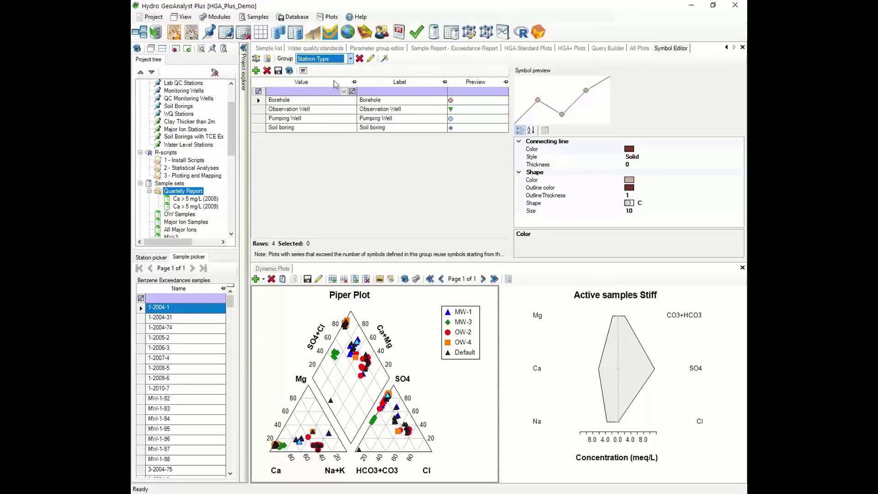
left_click(350, 59)
left_click(332, 98)
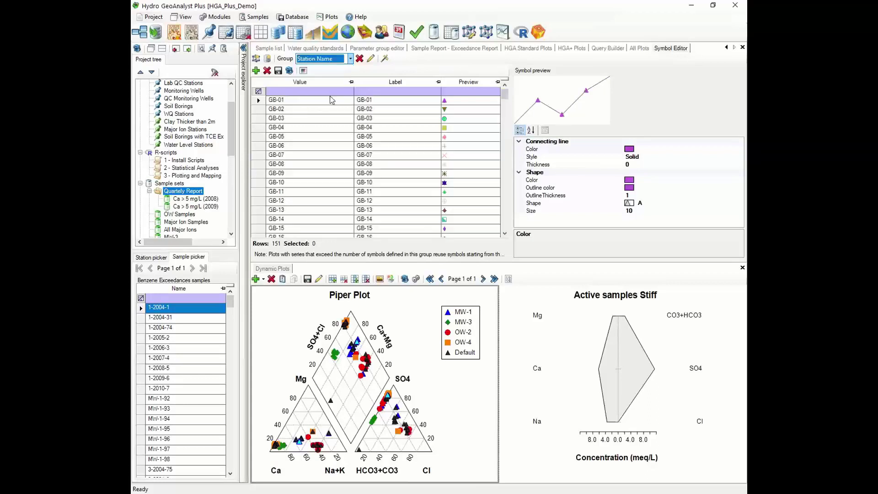
left_click(350, 59)
left_click(334, 106)
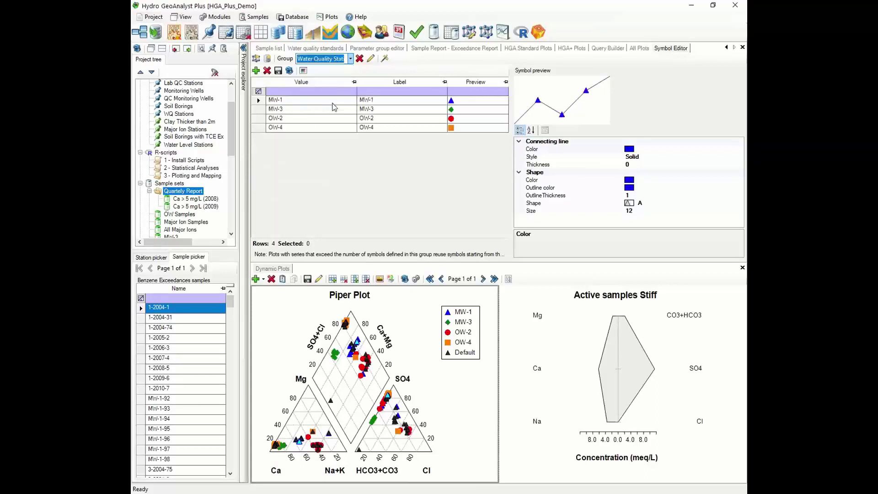
Step: Apply the Station Type symbol group to the samples in the Piper plot
left_click(350, 59)
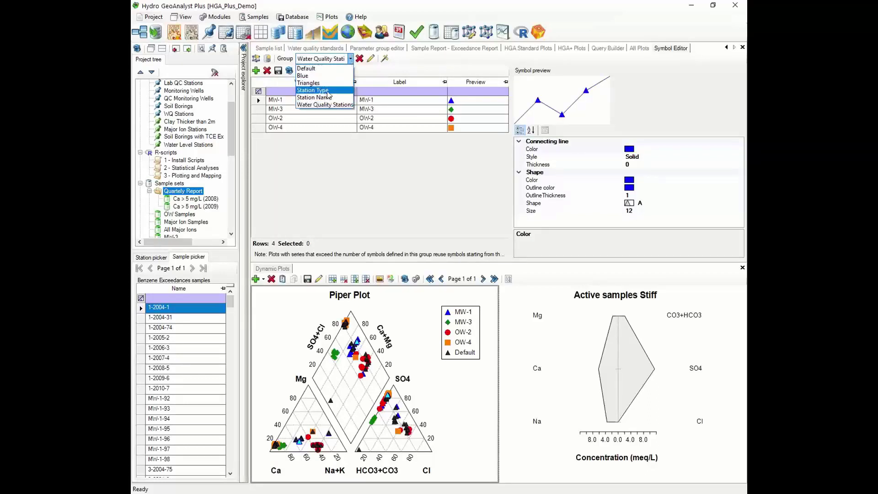
left_click(328, 91)
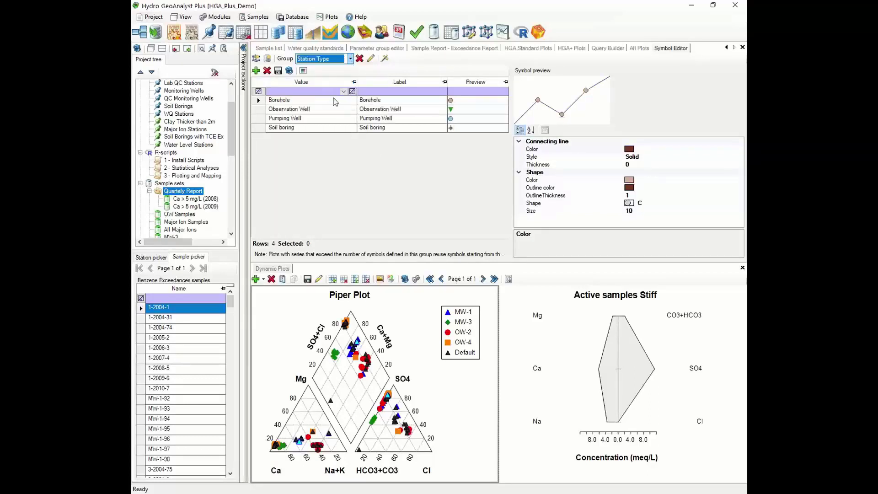
left_click(385, 59)
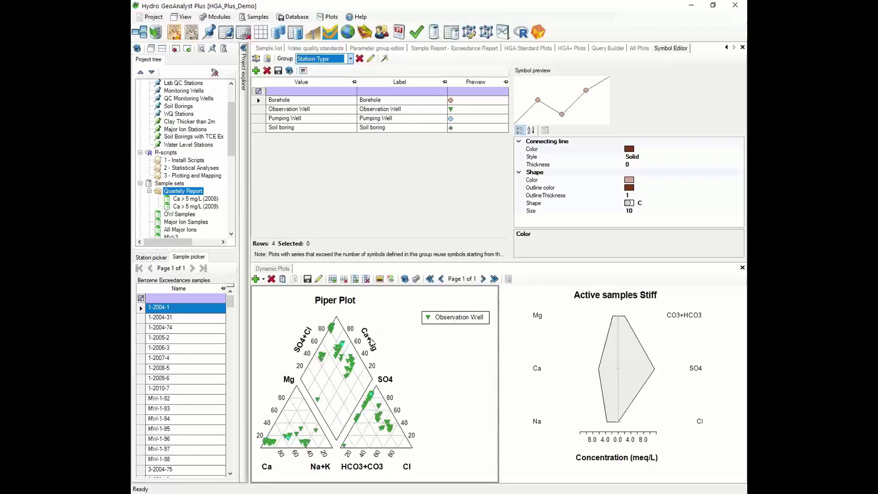
Step: Apply the Water Quality Stations symbol group to the samples in the Piper plot
left_click(349, 59)
left_click(330, 107)
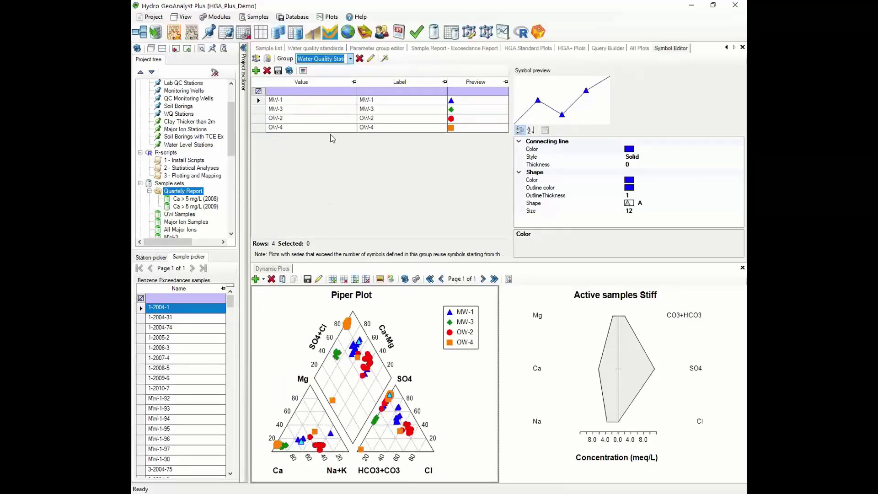
Step: Start a new symbol group and preview the station parameters Station Name, Elevation, TOC and Station Type
left_click(256, 59)
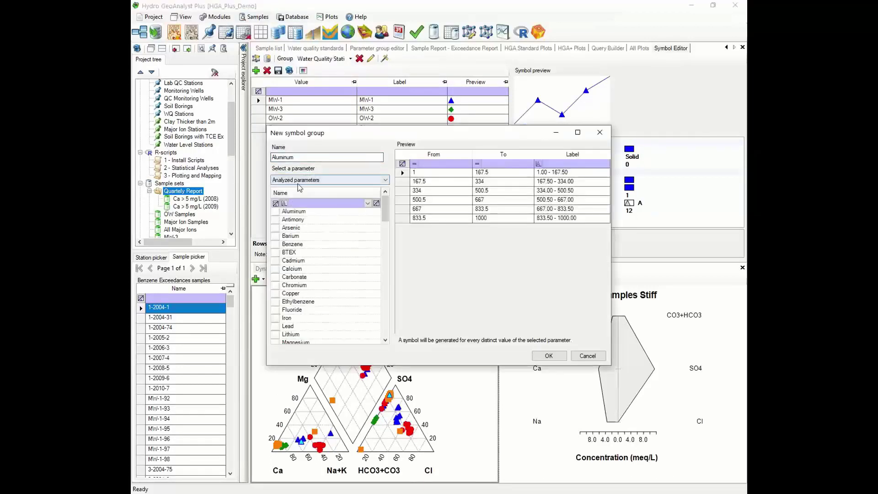
left_click(319, 180)
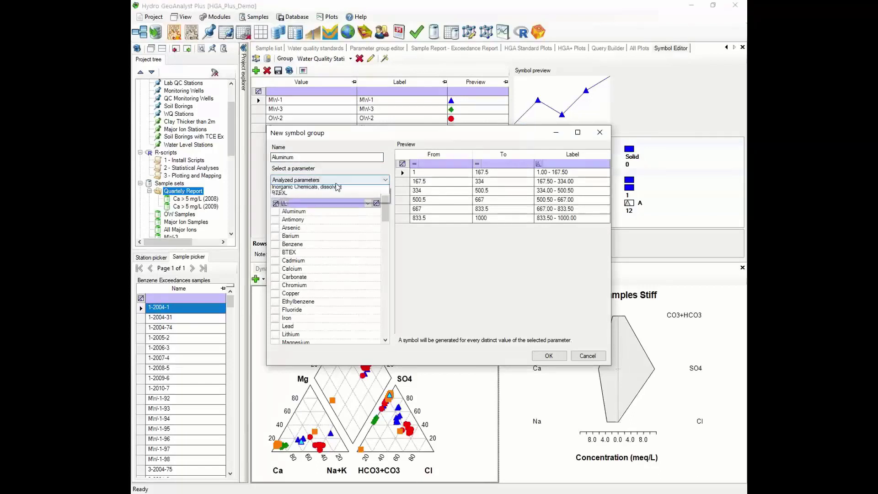
left_click(322, 194)
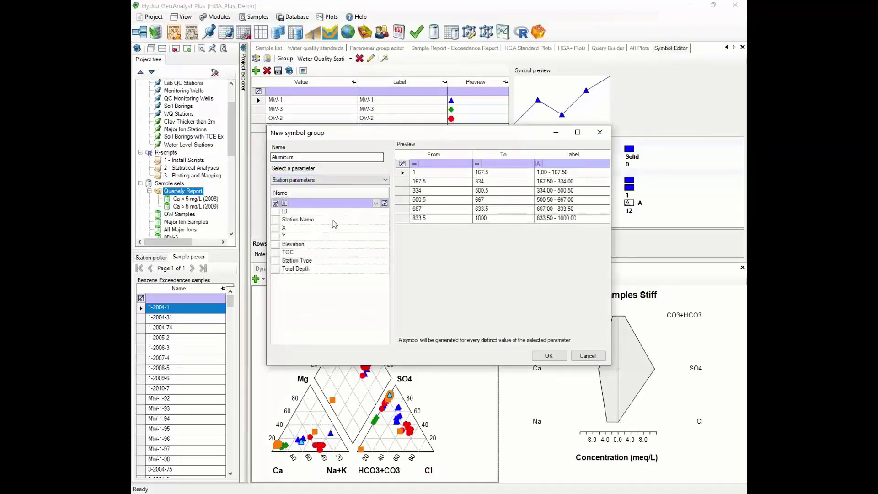
left_click(322, 219)
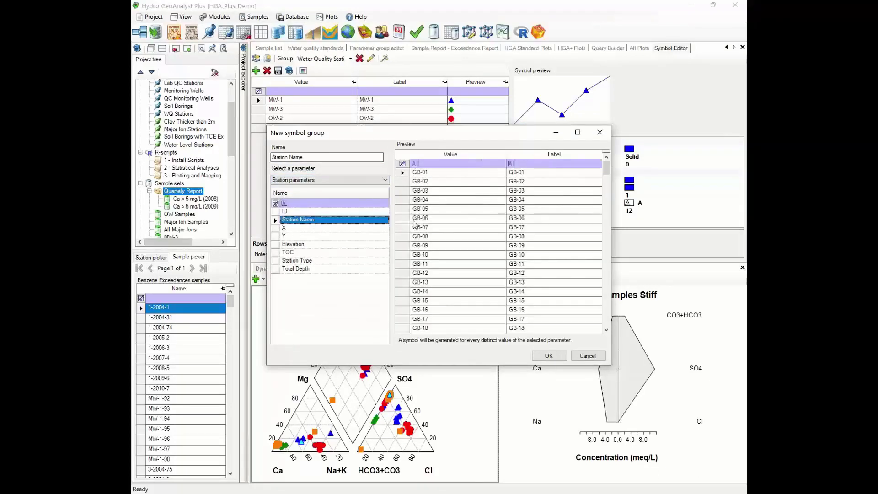
left_click(288, 244)
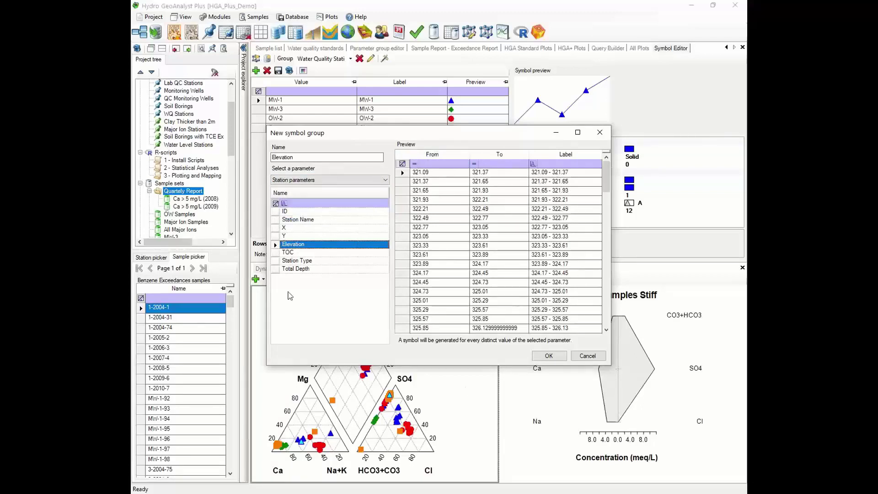
left_click(312, 253)
left_click(313, 263)
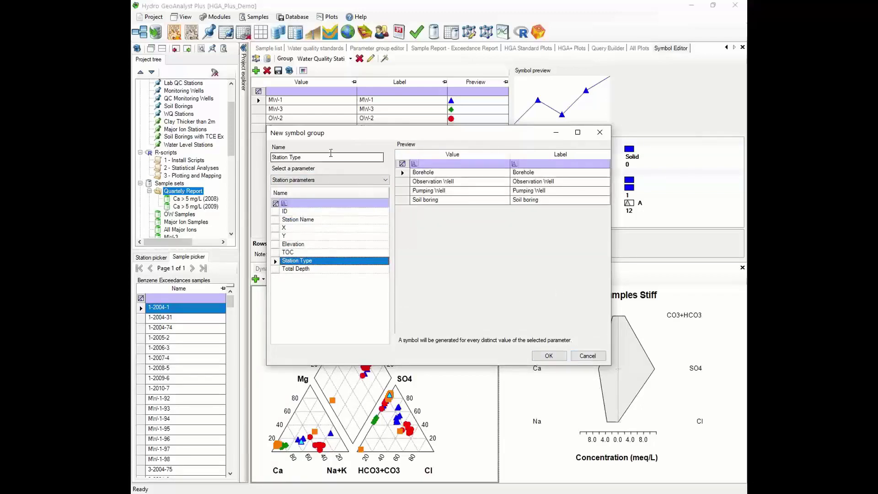
Step: Preview symbol intervals for the sample parameter SampleDate and cancel the new symbol group
left_click(335, 182)
left_click(315, 197)
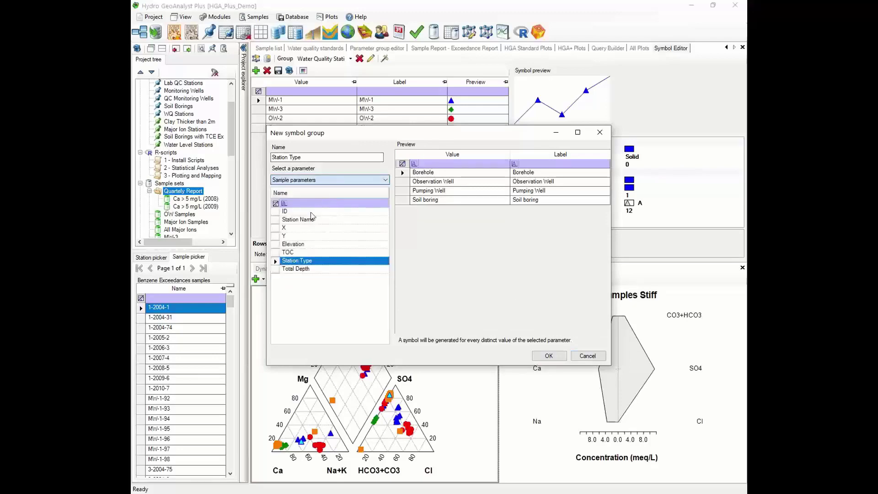
left_click(296, 228)
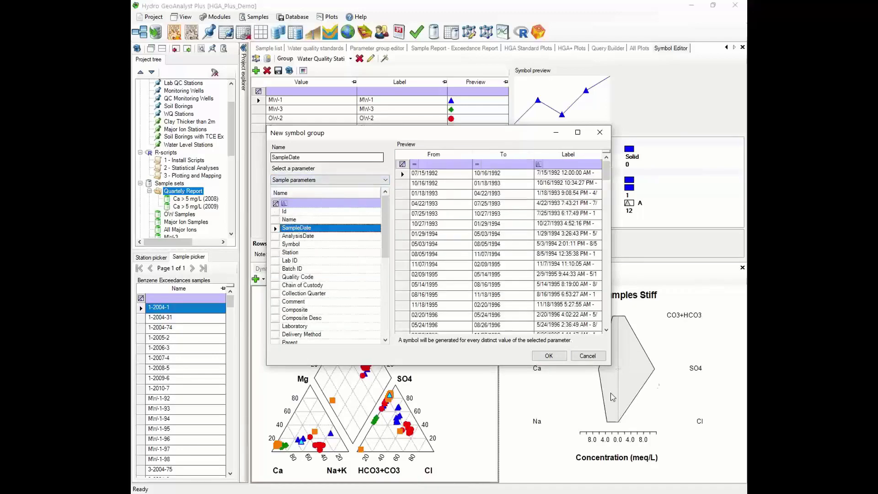
left_click(588, 355)
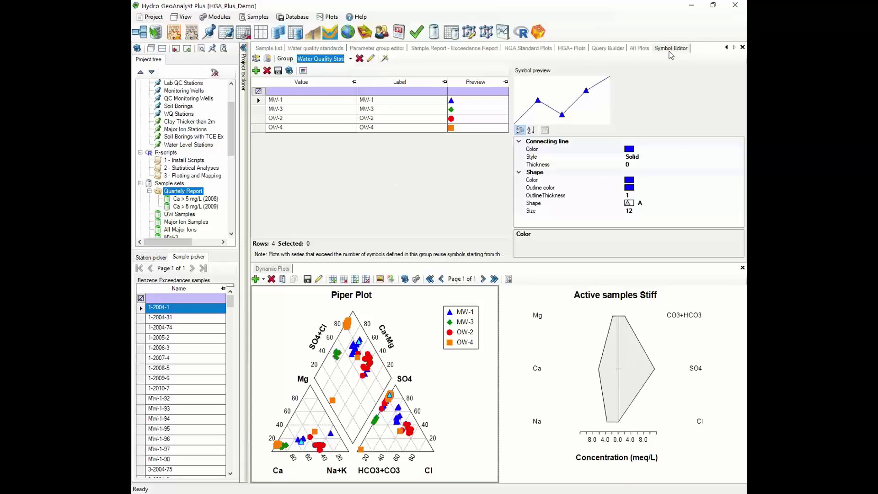
Step: Open the R-Console and close the Dynamic Plots pane
left_click(521, 32)
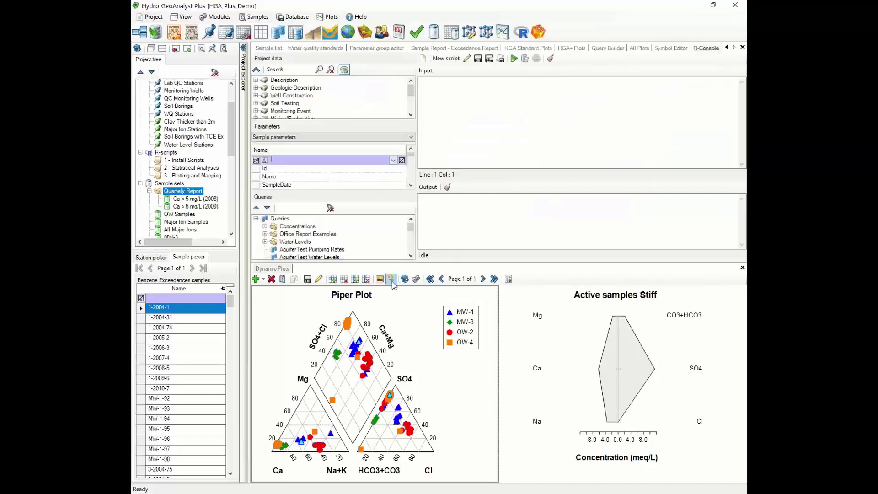
left_click(742, 268)
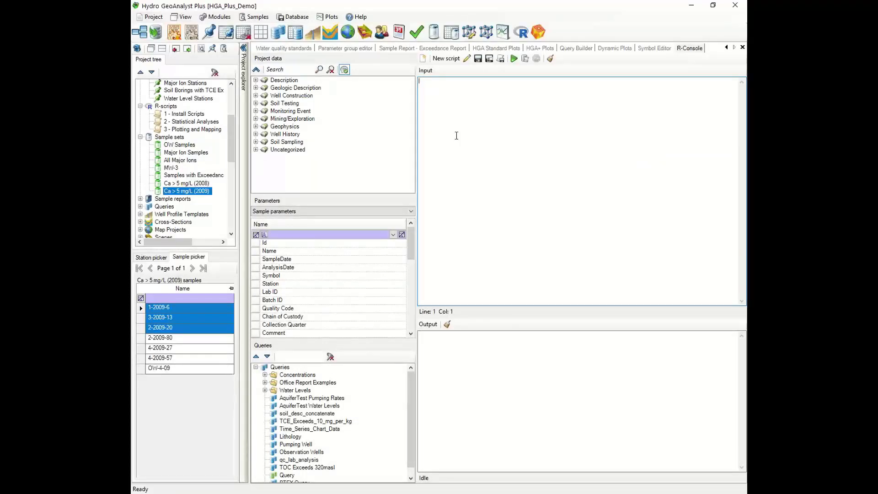
Step: Examine the Description data category, the parameter types and the saved queries available to R scripts
left_click(255, 80)
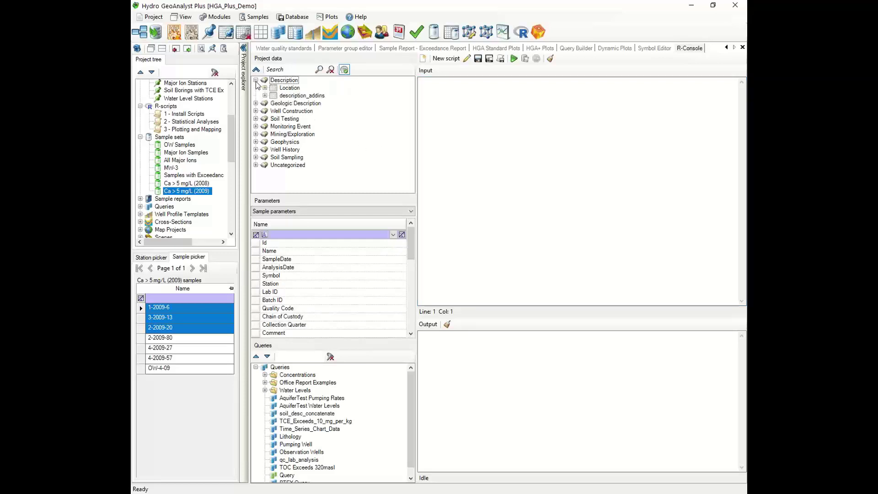
left_click(307, 210)
left_click(338, 202)
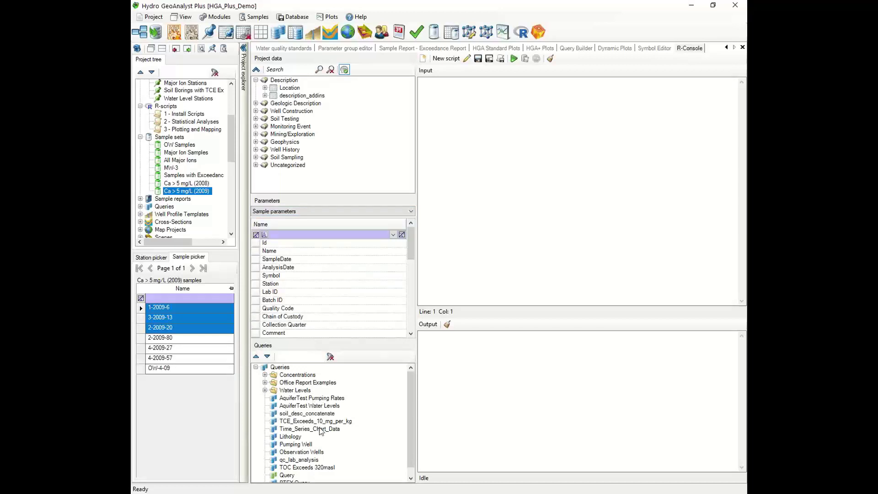
left_click_drag(411, 407, 418, 371)
Step: Start a new field variable from the Location table's Station Name field and name it StnName
left_click(265, 87)
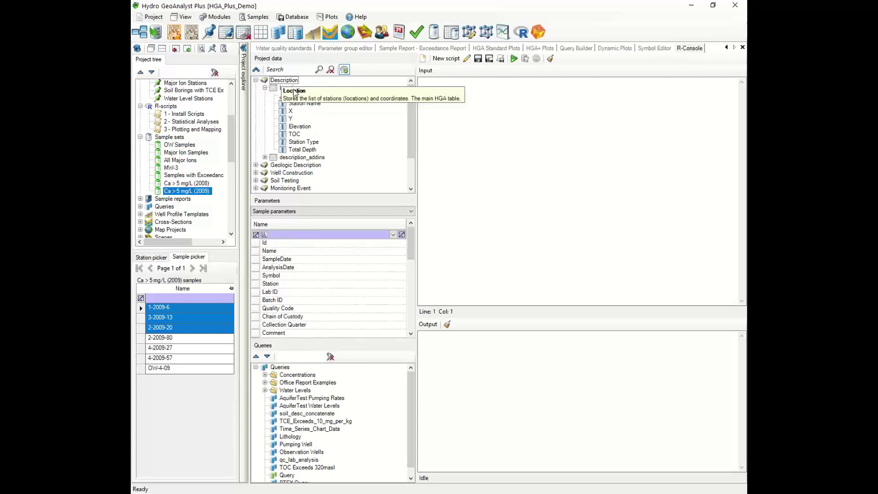
left_click(304, 104)
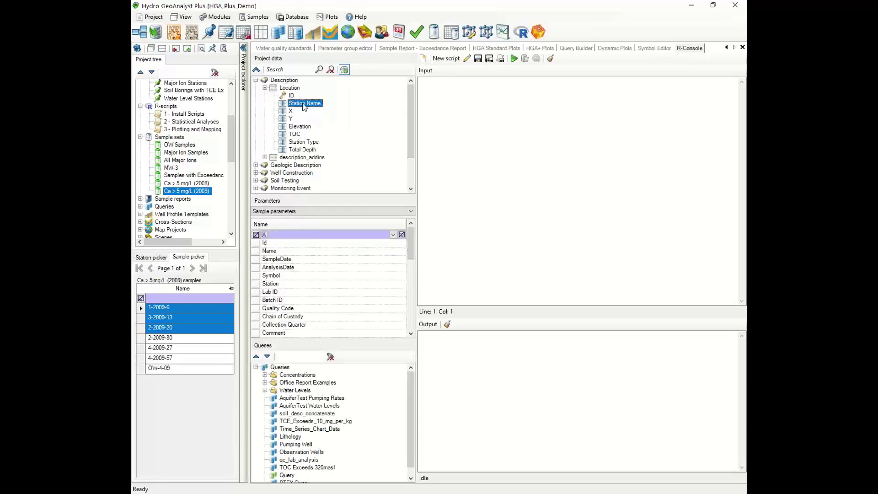
double_click(304, 104)
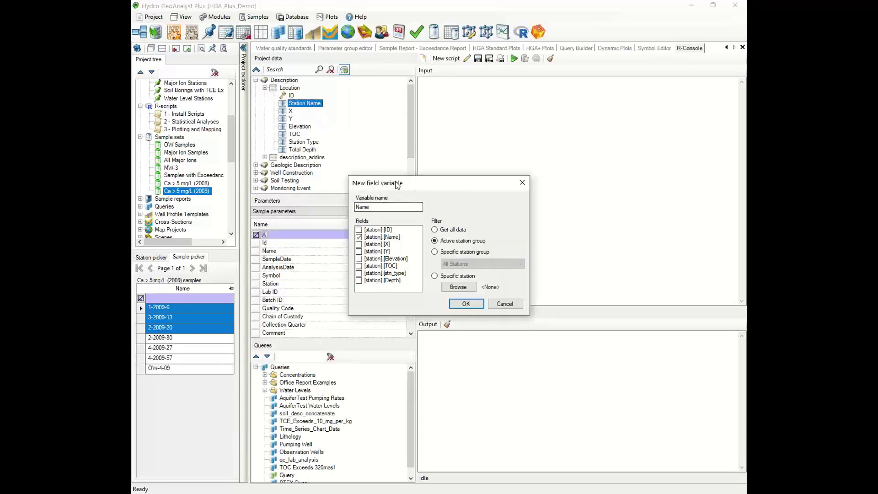
left_click_drag(396, 185, 399, 172)
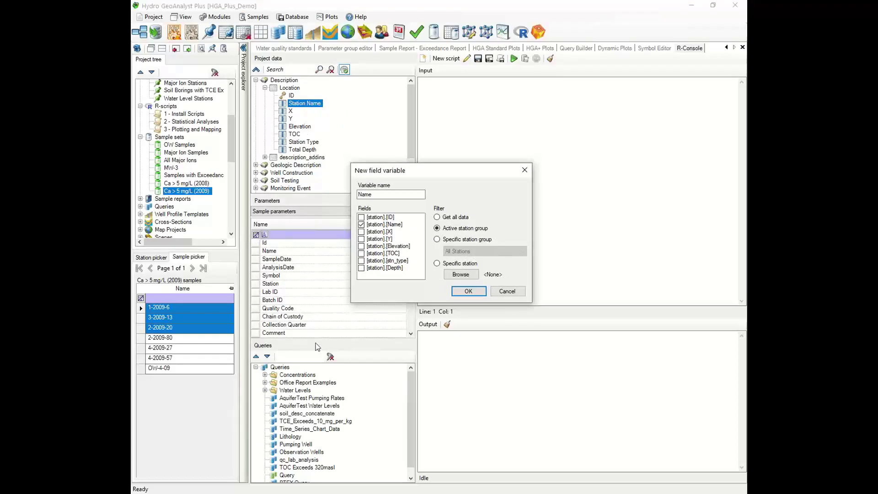
double_click(366, 195)
key("Home")
type("S")
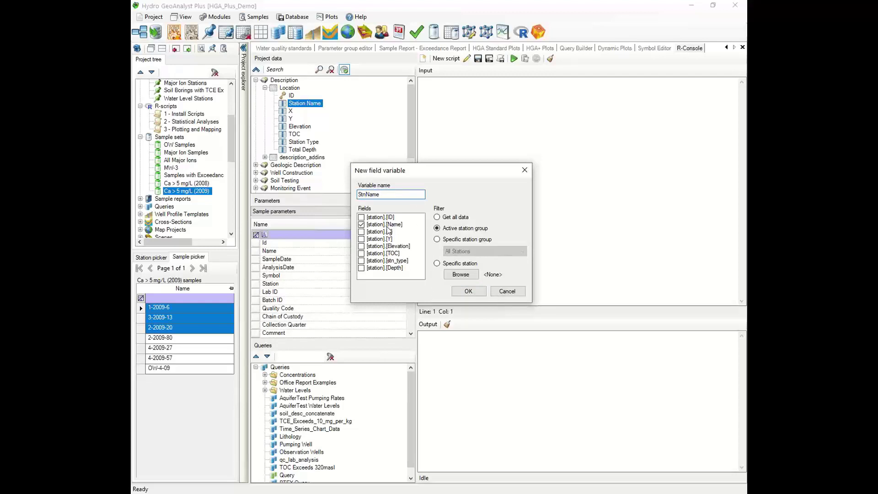
Step: Check which station groups can be used to filter the StnName variable
left_click(453, 240)
left_click(476, 251)
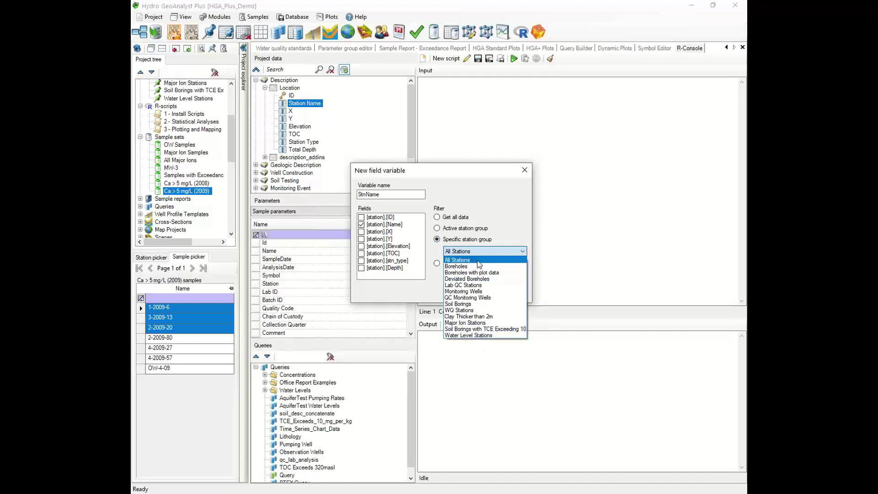
left_click(436, 263)
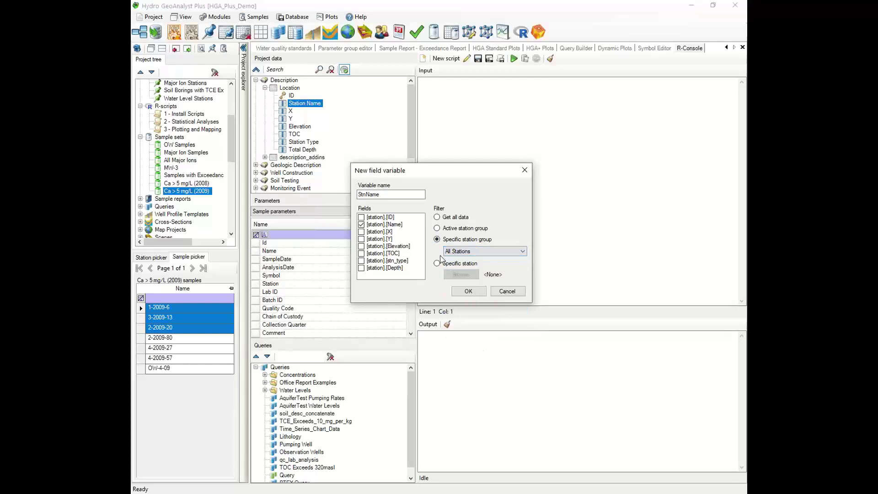
Step: Filter the StnName variable to the specific station MW-3 and insert it into the script
left_click(437, 263)
left_click(461, 274)
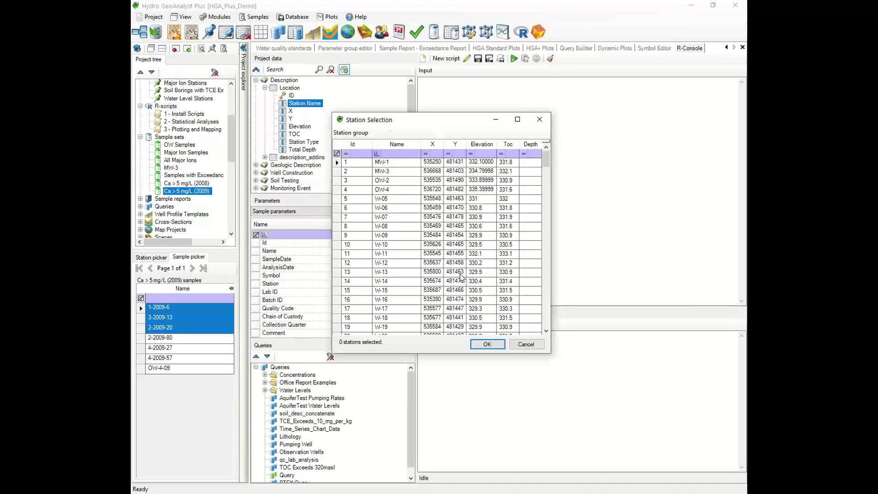
scroll(479, 321, "down", 4)
scroll(479, 322, "up", 4)
left_click(399, 155)
type("MW-3")
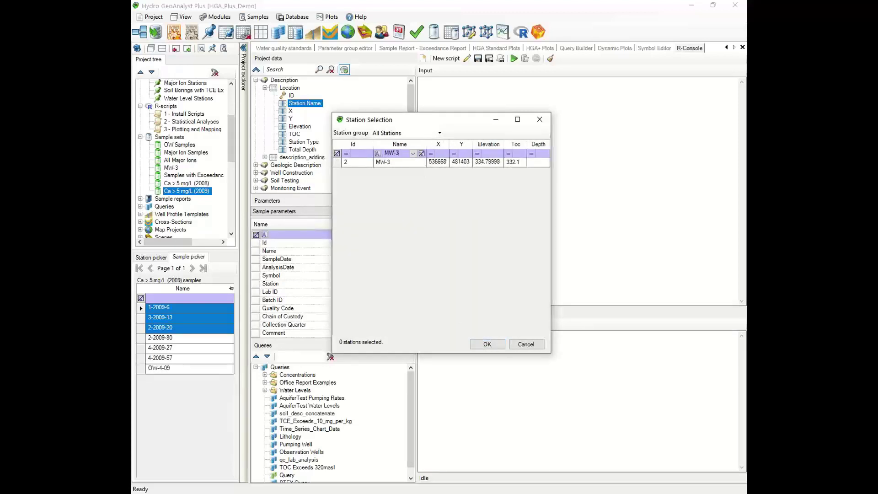
left_click(340, 162)
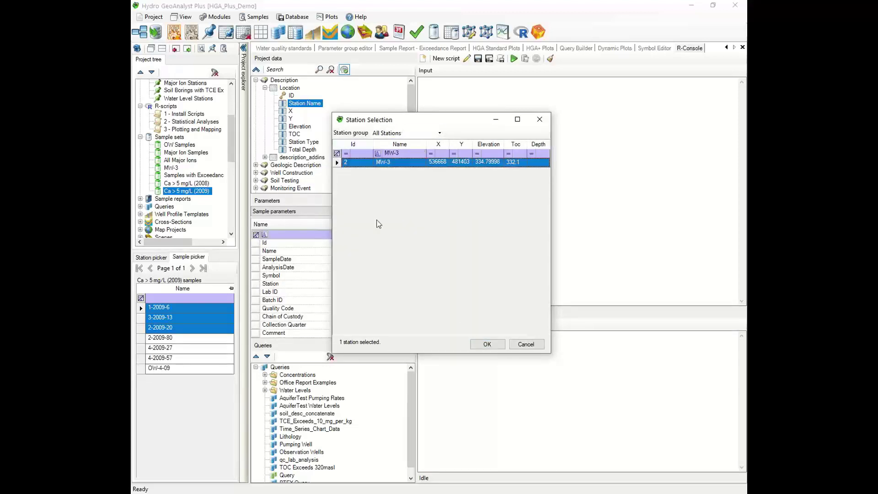
left_click(487, 345)
left_click(469, 292)
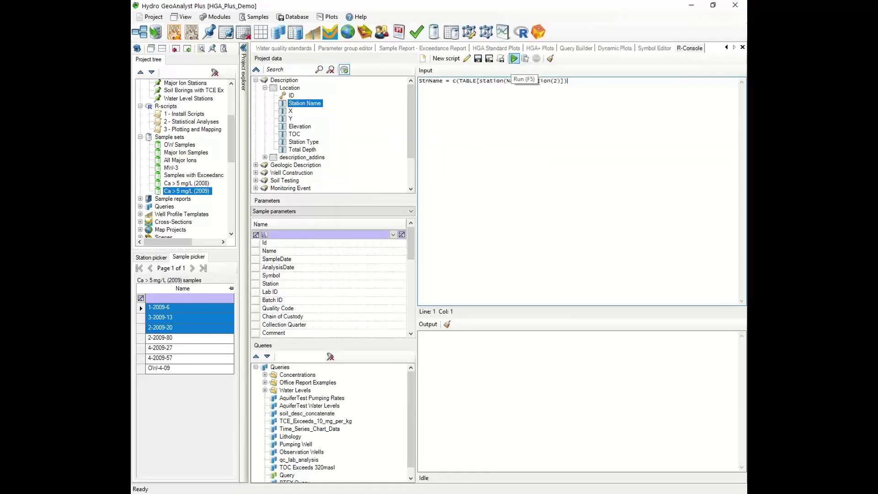
Step: Clear the script and insert a Name variable from the Location table's Station Name field, filtered to the All Stations group
left_click(582, 94)
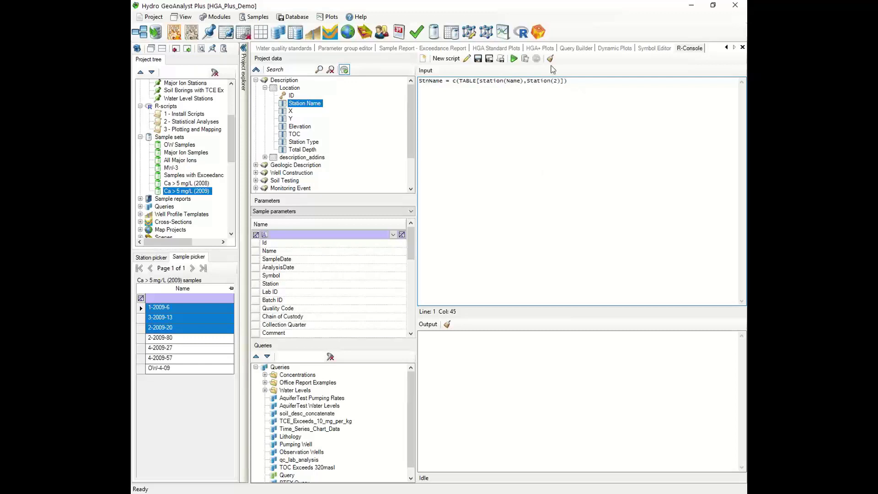
key("ctrl+a")
key("Delete")
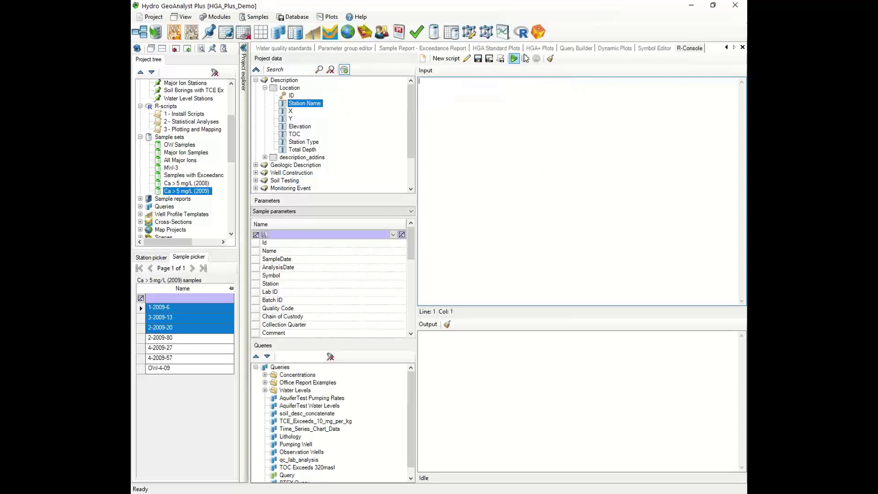
double_click(311, 104)
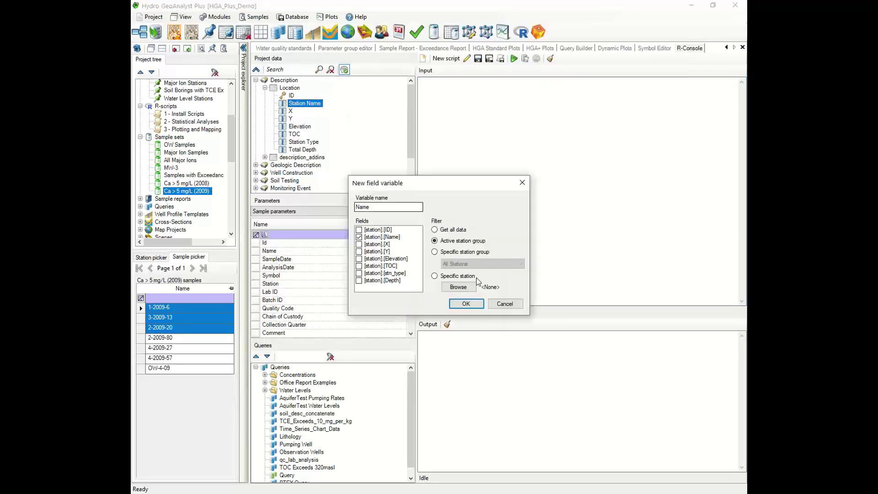
left_click(451, 252)
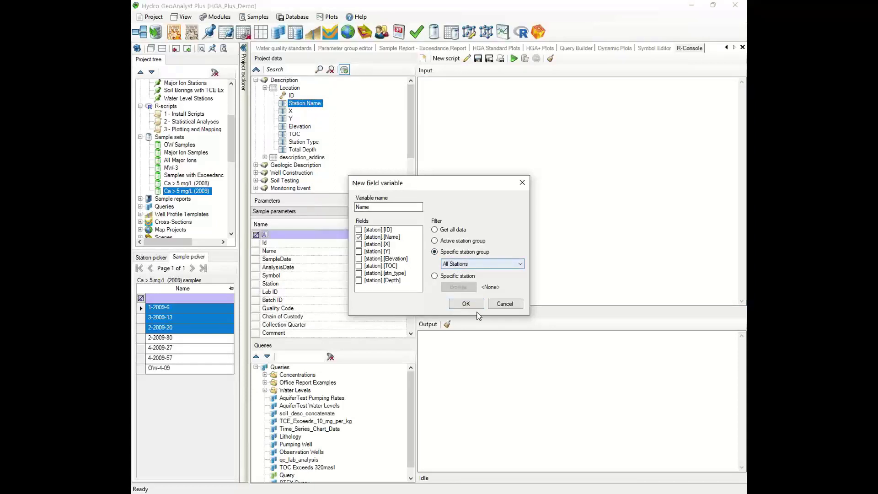
left_click(466, 304)
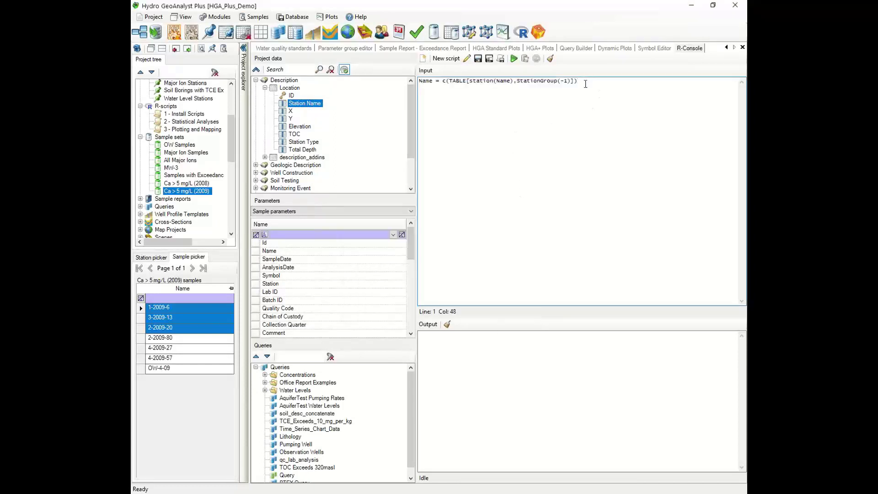
Step: Add the line Print(Name) below the variable and try to run the script
type("Print(Name")
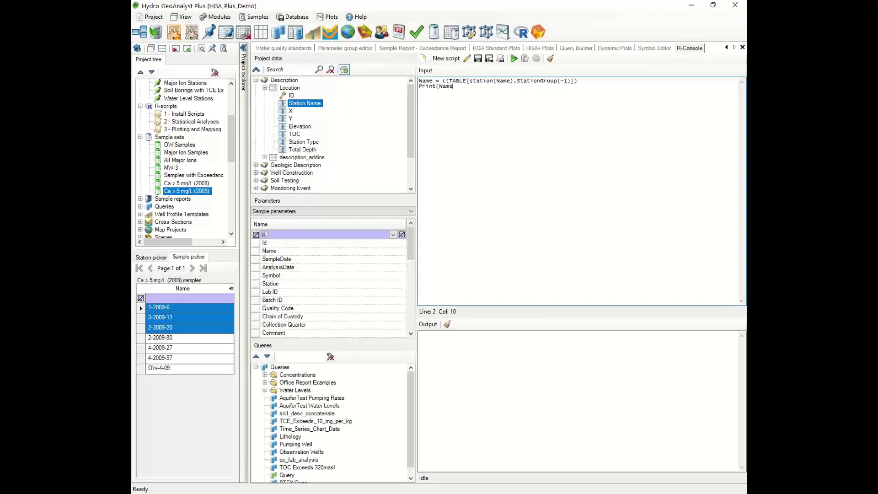
key("BackSpace")
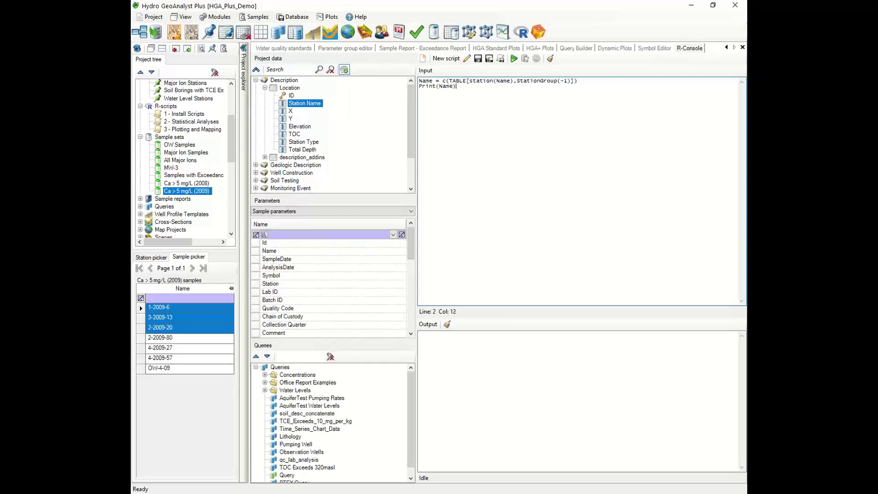
left_click(512, 58)
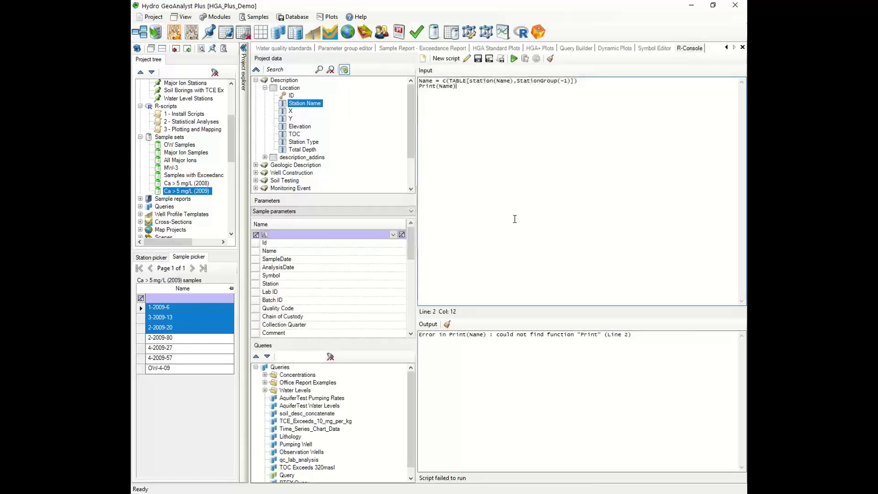
Step: Correct the command to lowercase print(Name), run the script again and look through the printed station names
left_click(435, 86)
key("Home")
key("Delete")
type("p")
left_click(514, 58)
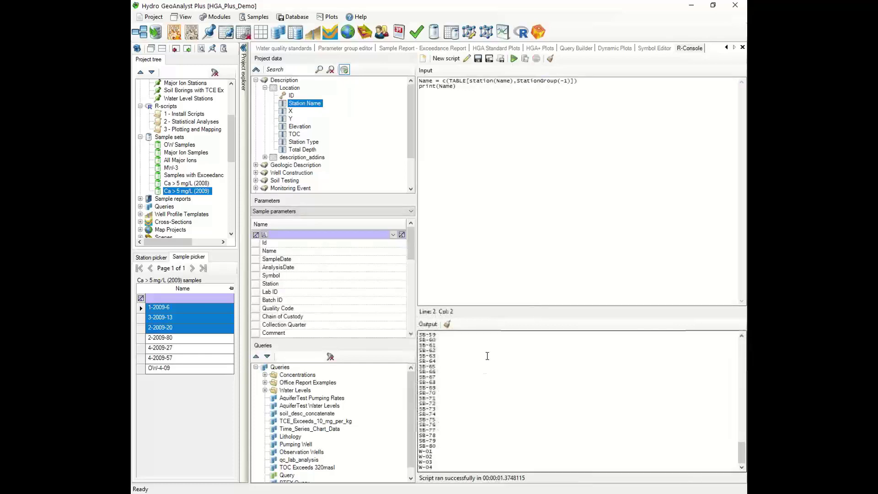
scroll(449, 369, "up", 19)
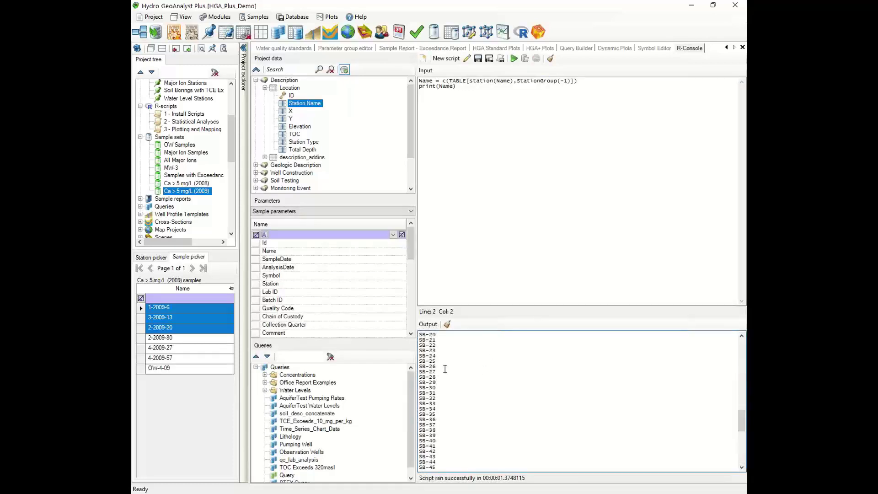
left_click(534, 88)
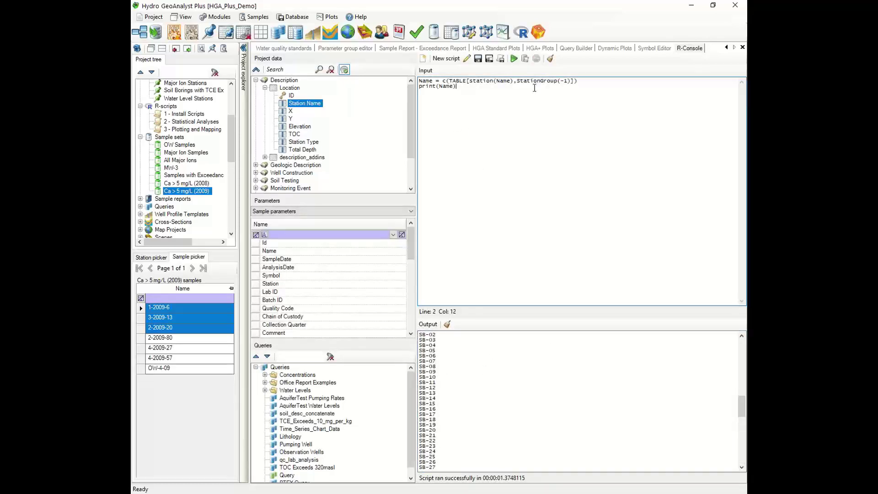
Step: Parse only the Name variable line into its explicit station values and review the parsed list
left_click_drag(578, 81, 411, 81)
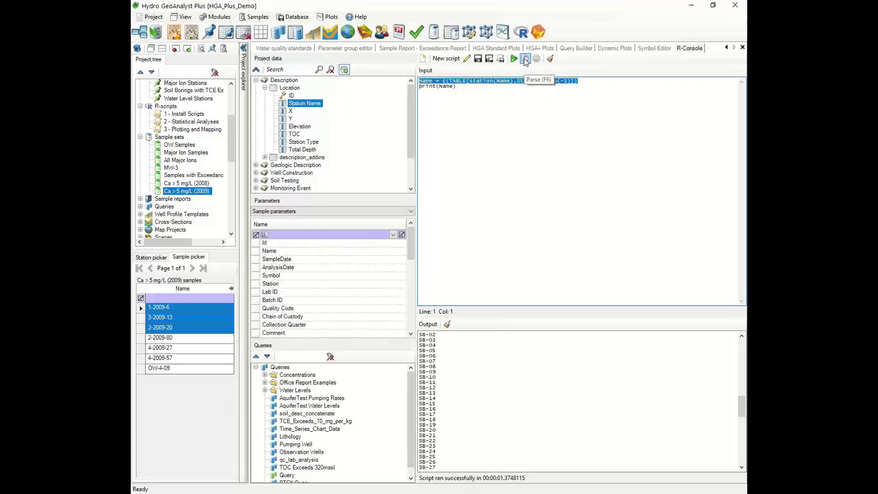
left_click(524, 59)
left_click(724, 158)
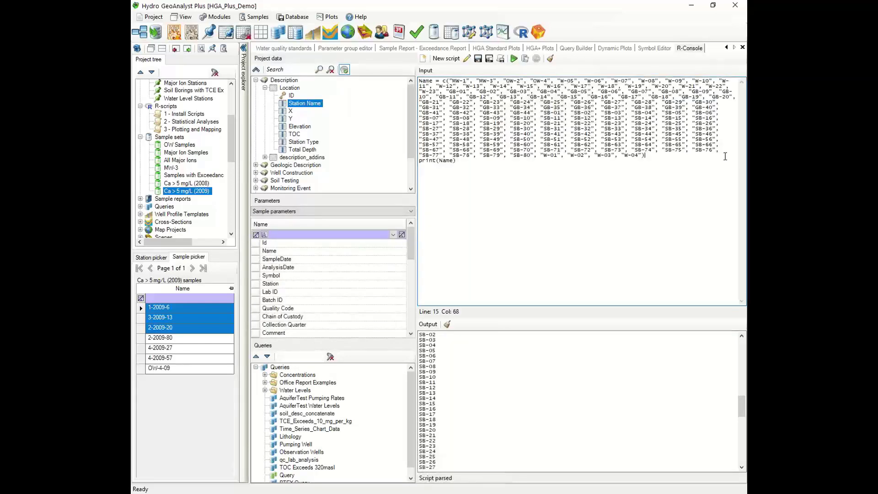
left_click(419, 101, "shift")
left_click(420, 81, "shift")
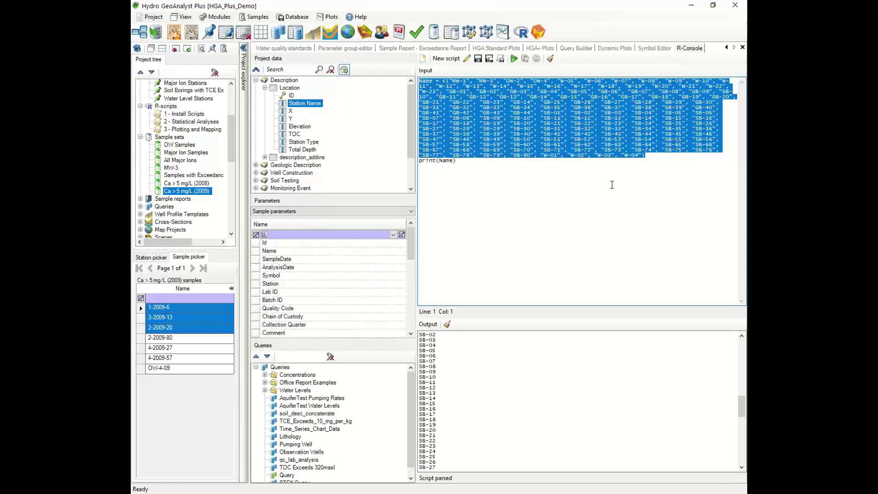
left_click(657, 159)
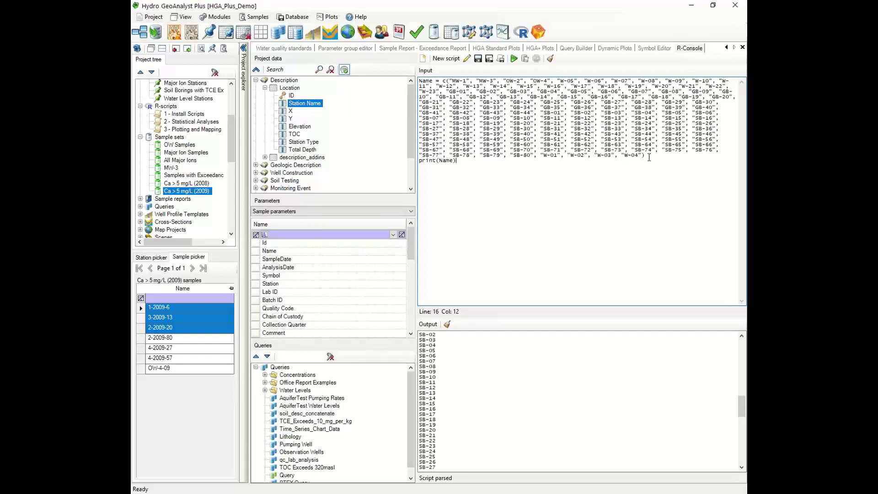
left_click_drag(648, 155, 541, 122)
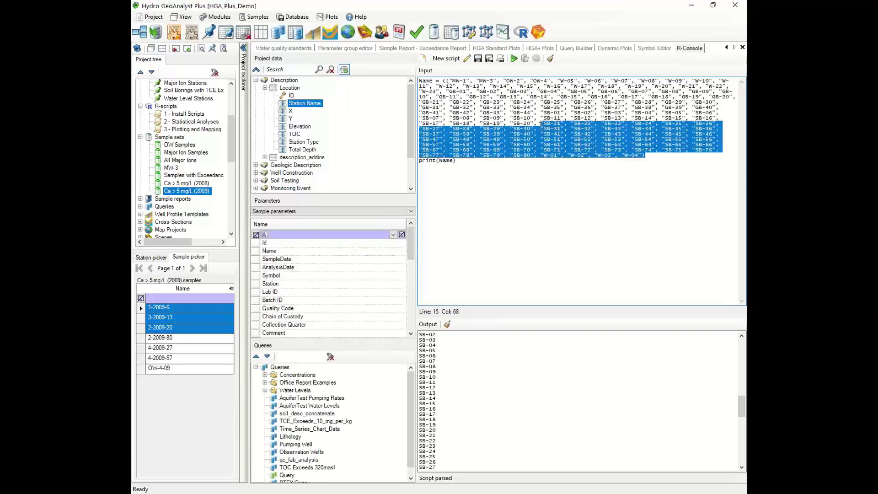
left_click(541, 123)
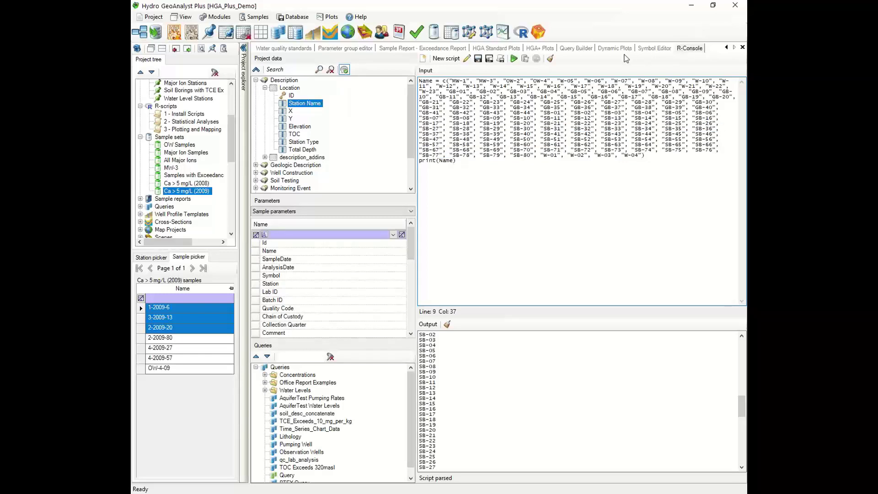
left_click(491, 139)
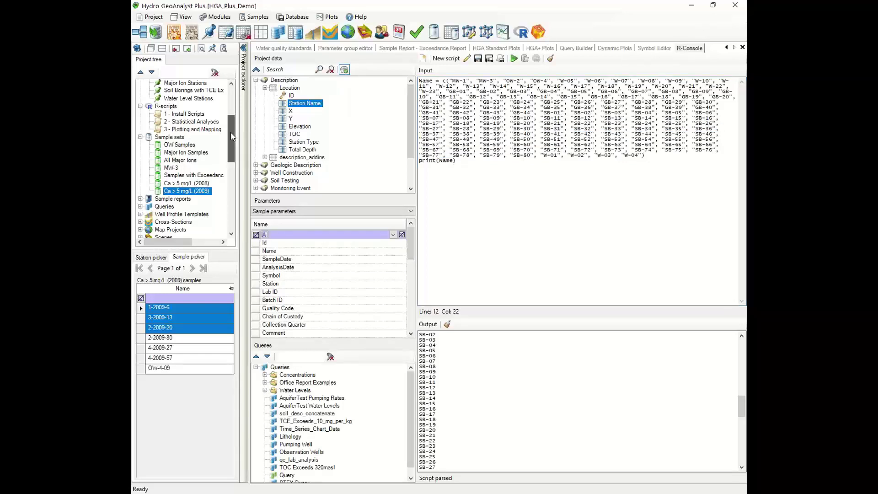
Step: Open the 2 - Statistical Analyses script and uncomment the sample data lines from Sample through HCO3
scroll(230, 133, "up", 1)
left_click(192, 145)
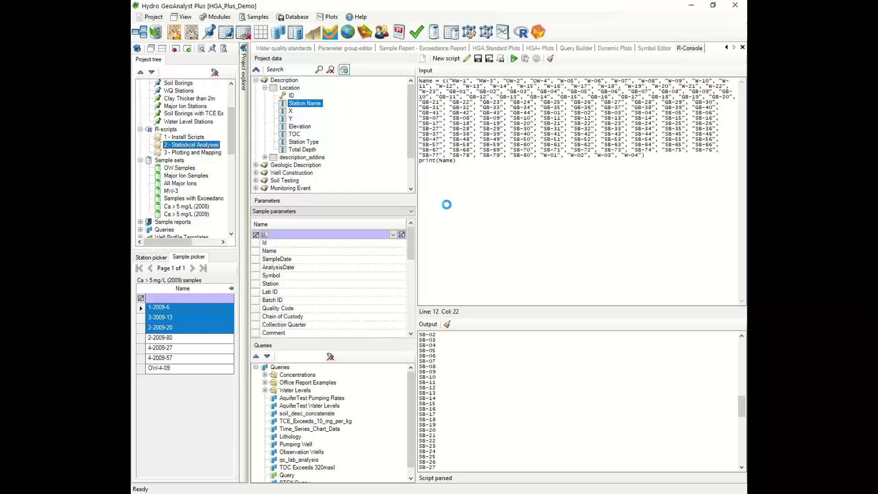
left_click(430, 187)
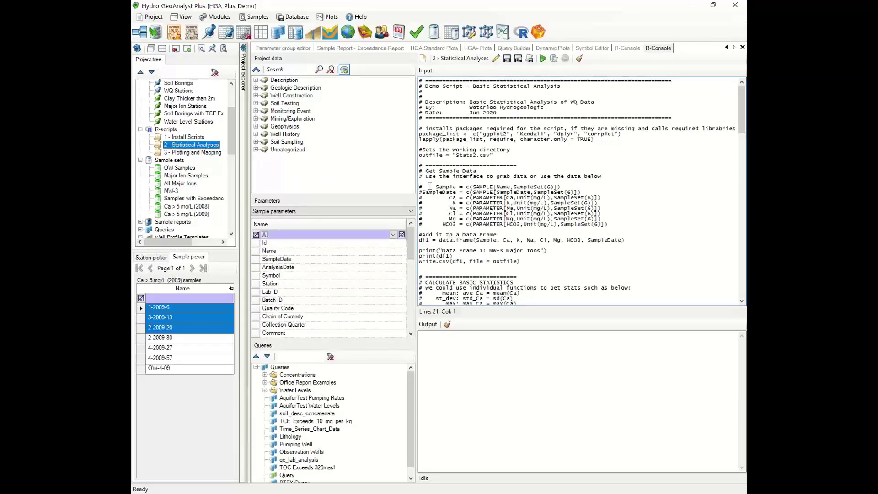
key("Delete")
key("Down")
key("Delete")
key("Down")
key("Delete")
key("Down")
key("Delete")
key("Down")
key("Delete")
key("Down")
key("Delete")
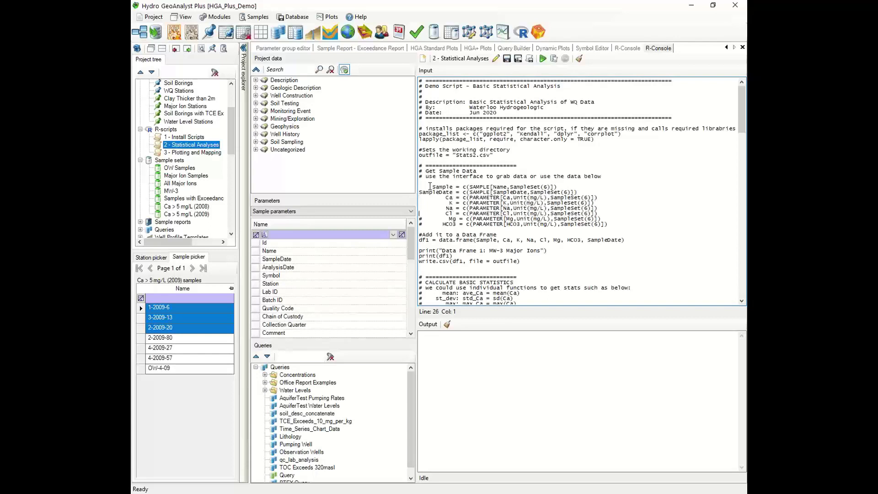
key("Delete")
key("Down")
key("Delete")
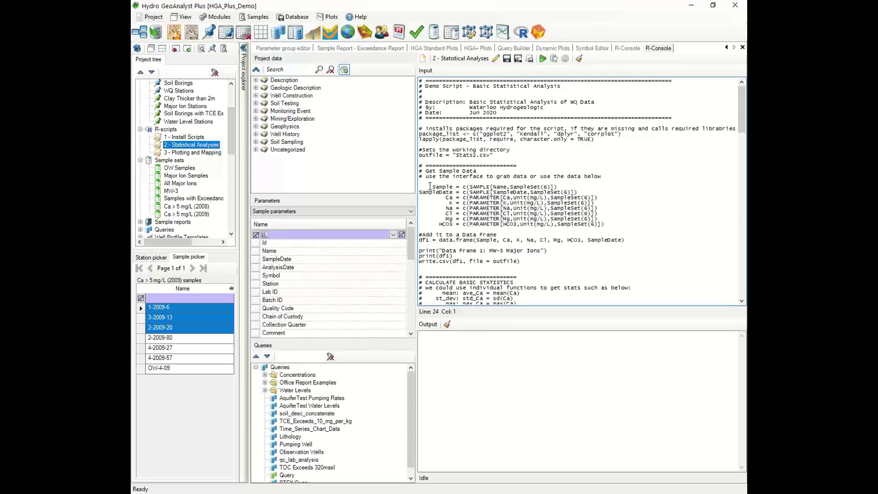
Step: Check the uncommented sample data lines and run the statistical analysis script
left_click(443, 188)
left_click_drag(429, 185, 605, 225)
left_click(605, 219)
left_click(542, 58)
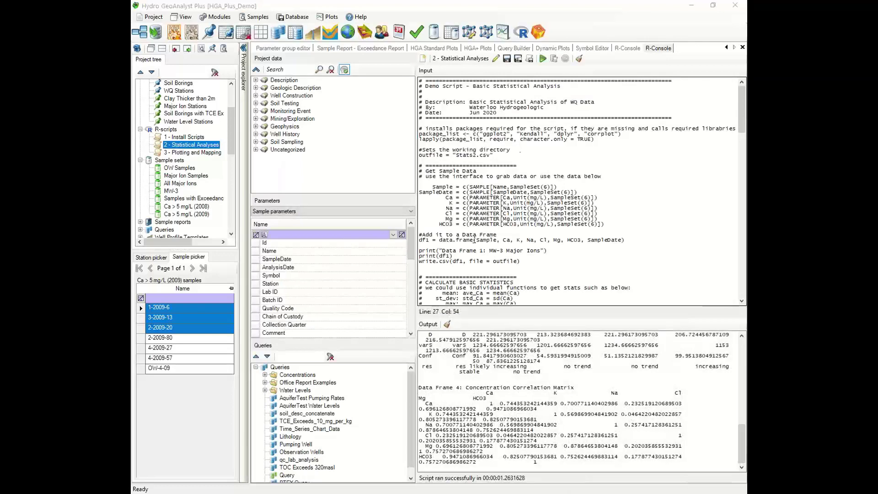
Step: Widen the script output area and examine the MW-3 major ions, ion statistics, trend analyses and correlation matrix data frames
left_click_drag(418, 392, 353, 393)
scroll(455, 377, "up", 15)
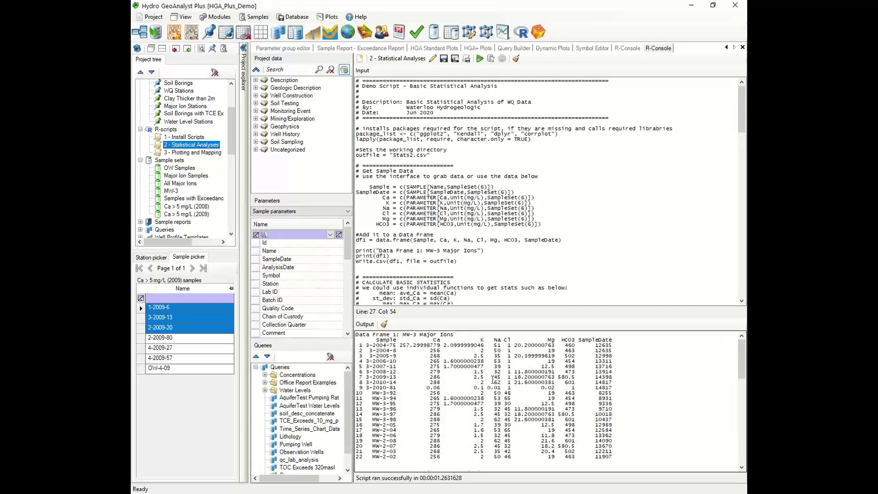
scroll(493, 380, "down", 6)
scroll(432, 357, "up", 6)
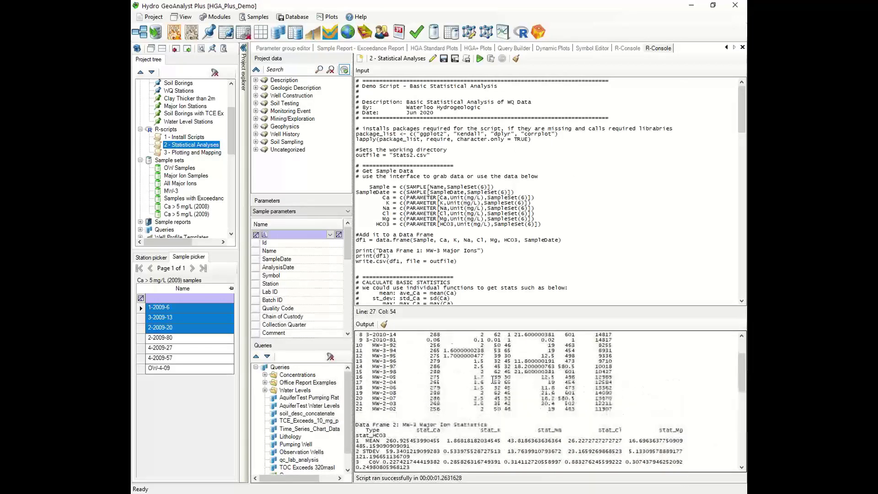
scroll(433, 357, "down", 7)
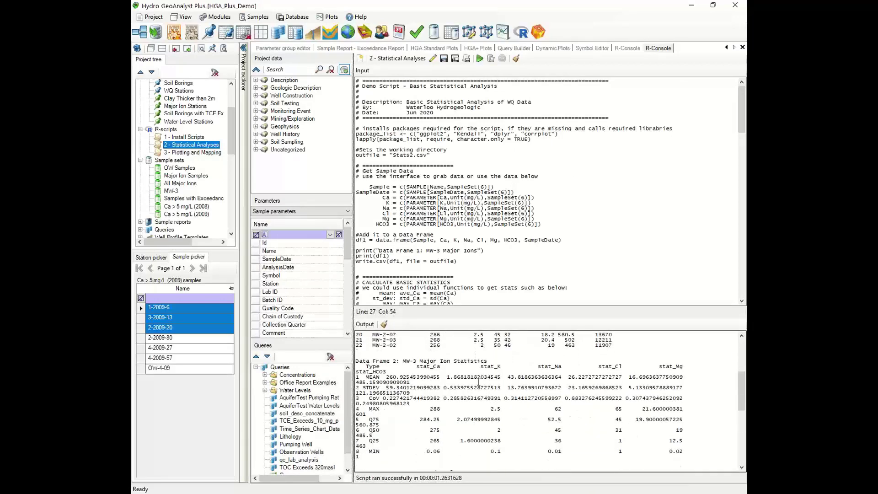
scroll(460, 403, "down", 2)
scroll(394, 396, "down", 1)
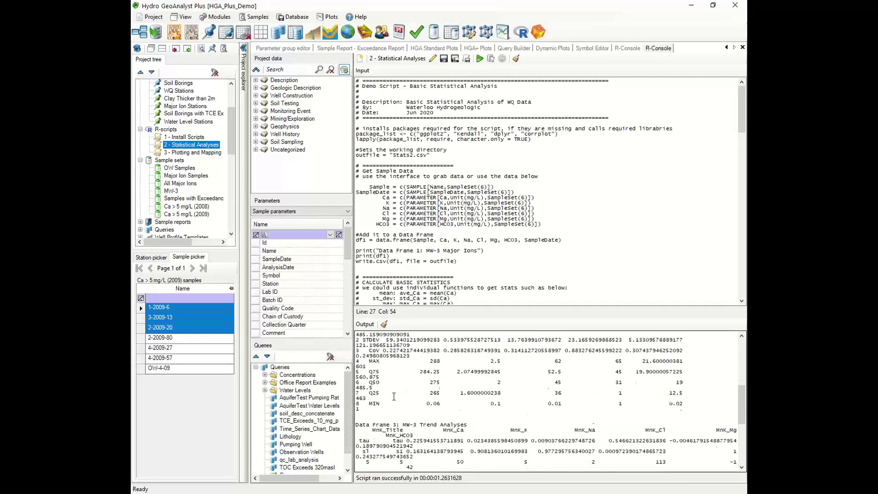
scroll(394, 397, "down", 4)
scroll(395, 365, "down", 5)
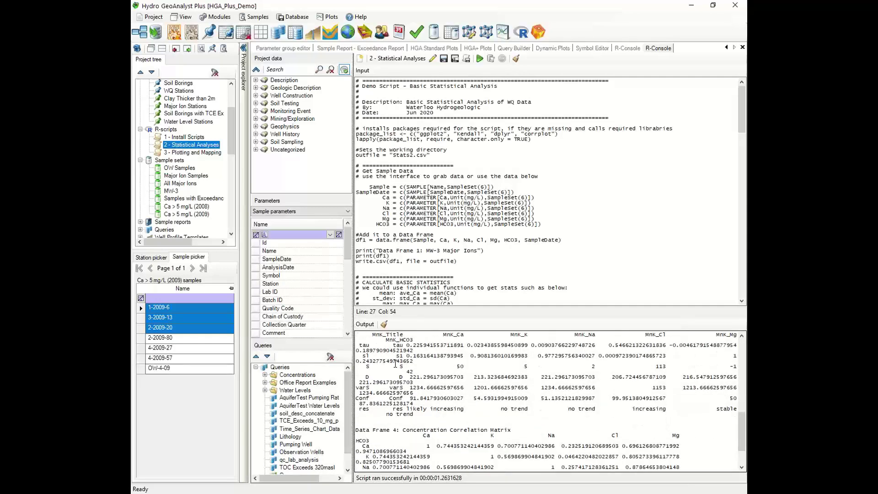
left_click_drag(382, 394, 588, 455)
left_click(494, 375)
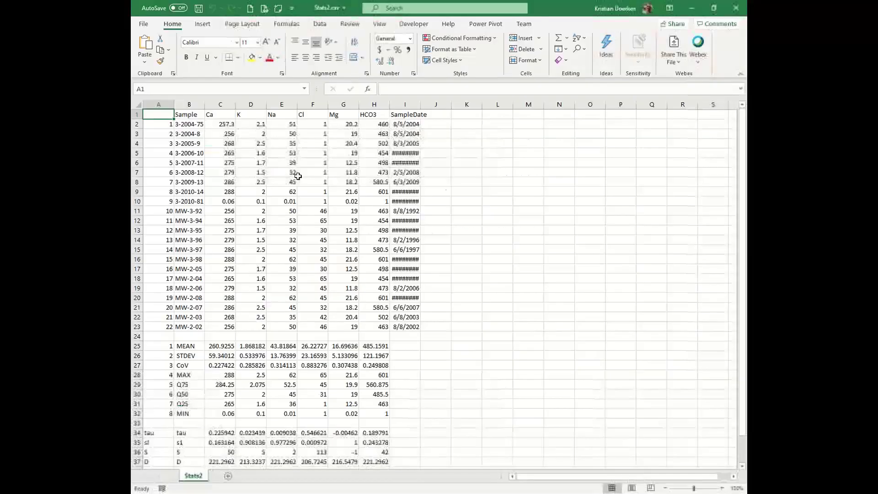
Step: In Excel, fit the SampleDate column of Stats2.csv to its dates, review the exported statistics and minimise the workbook
left_click(428, 146)
double_click(420, 104)
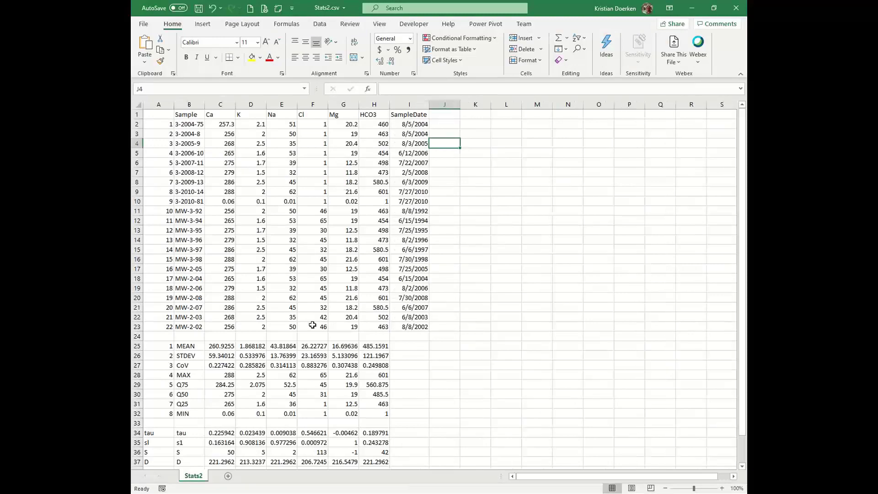
scroll(313, 340, "down", 12)
scroll(312, 334, "up", 12)
scroll(343, 251, "down", 6)
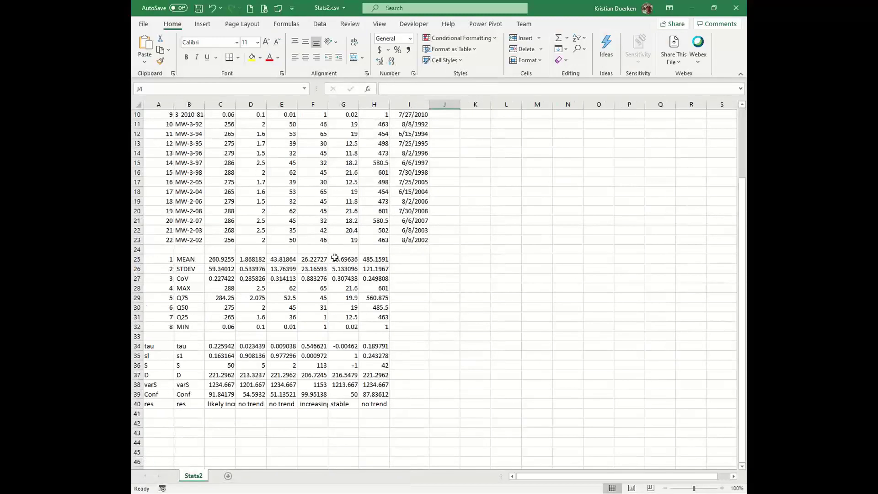
scroll(333, 259, "up", 6)
left_click(281, 182)
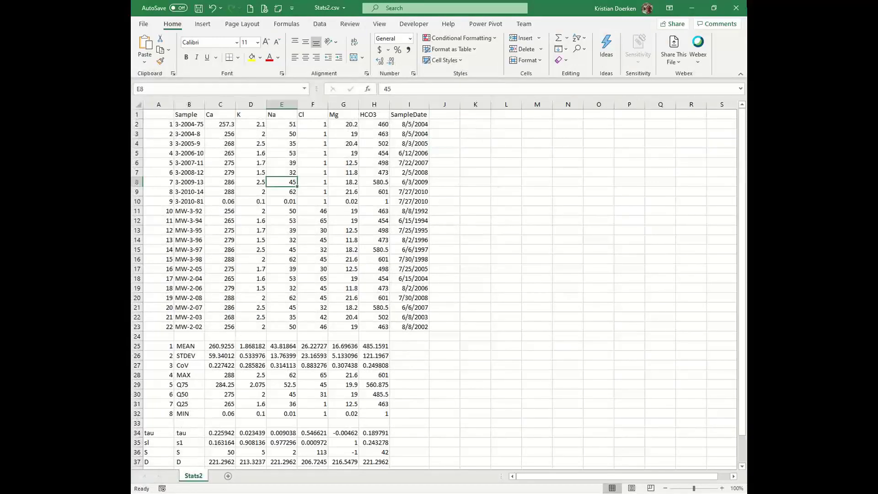
left_click(693, 9)
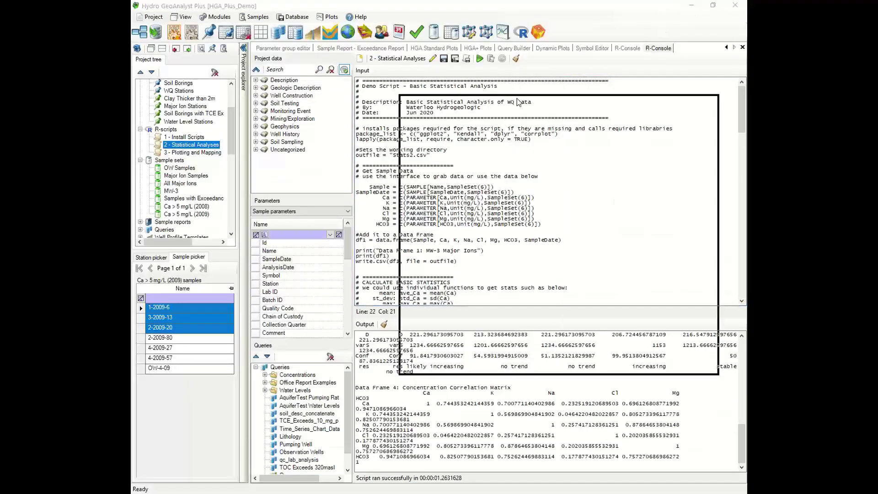
Step: Move the R Graphics window aside, review the ion correlation plot and minimise it
left_click_drag(424, 62, 410, 56)
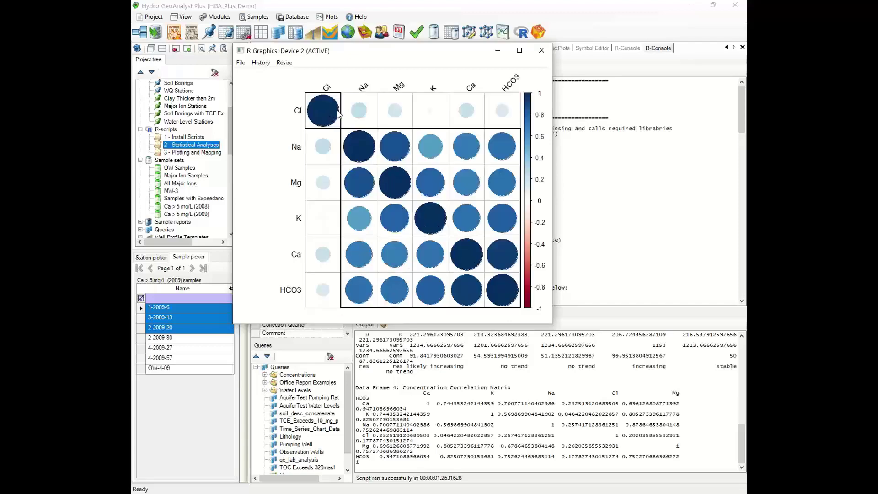
left_click(498, 52)
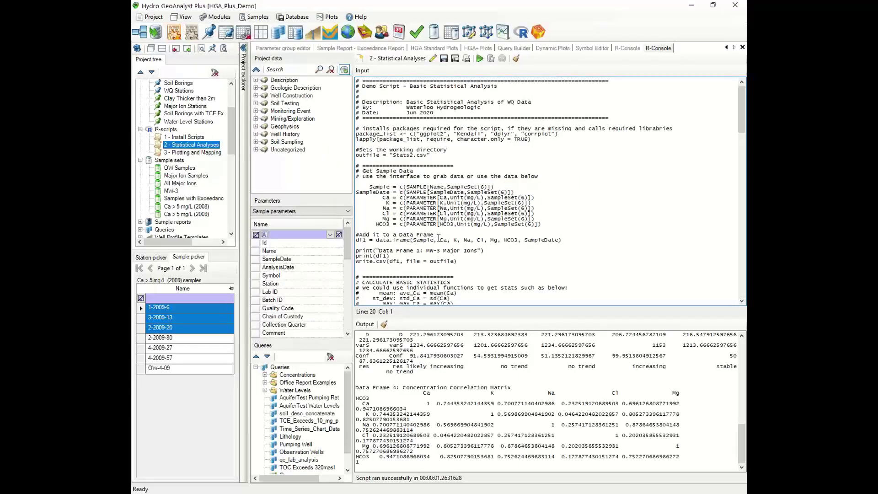
Step: Open the 3 - Plotting and Mapping R script, check its station data lines and run it
left_click(183, 153)
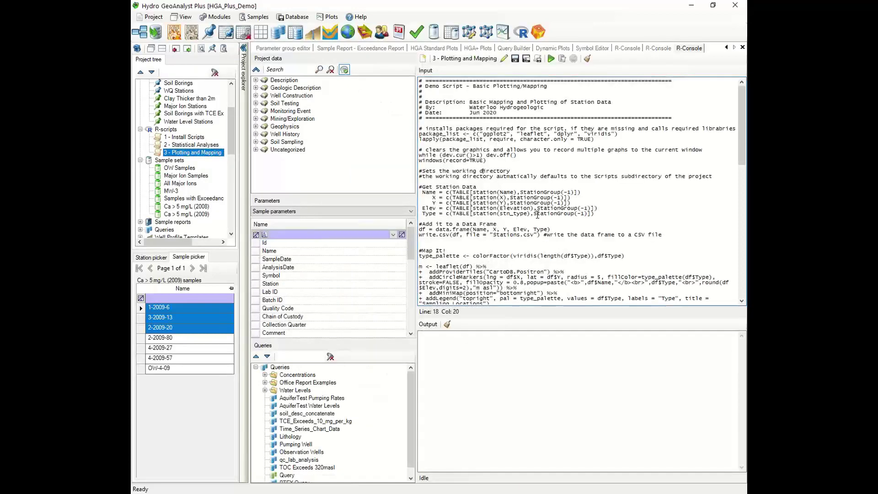
key("Down")
key("Down")
key("Down")
key("Home")
left_click(551, 58)
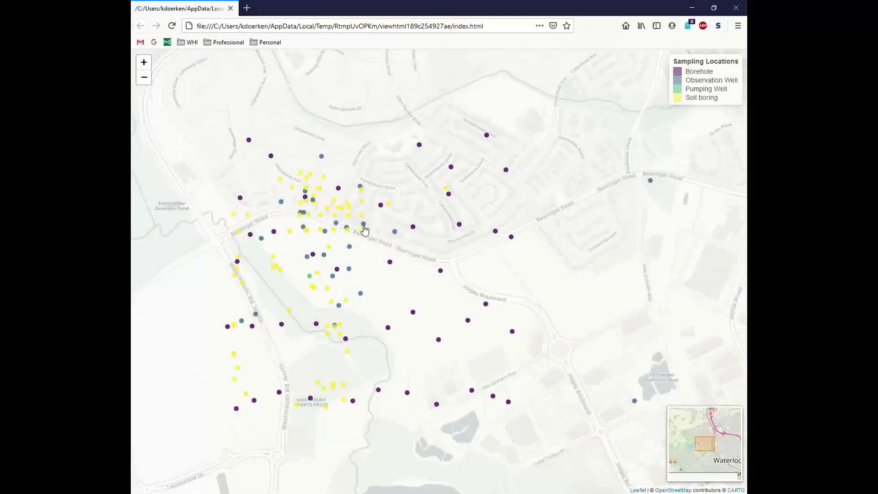
Step: On the sampling locations map, view the details of observation wells W-03 and W-23 and soil boring SB-51
left_click(363, 224)
left_click(313, 202)
left_click(312, 201)
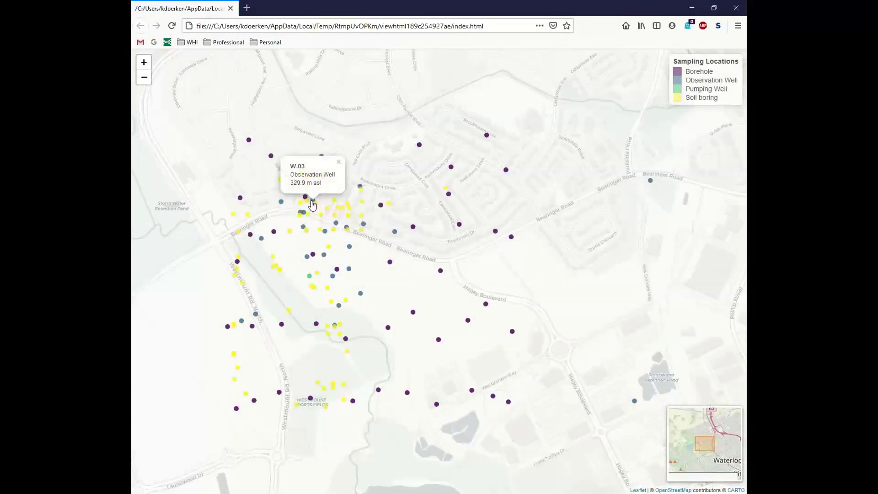
left_click(339, 163)
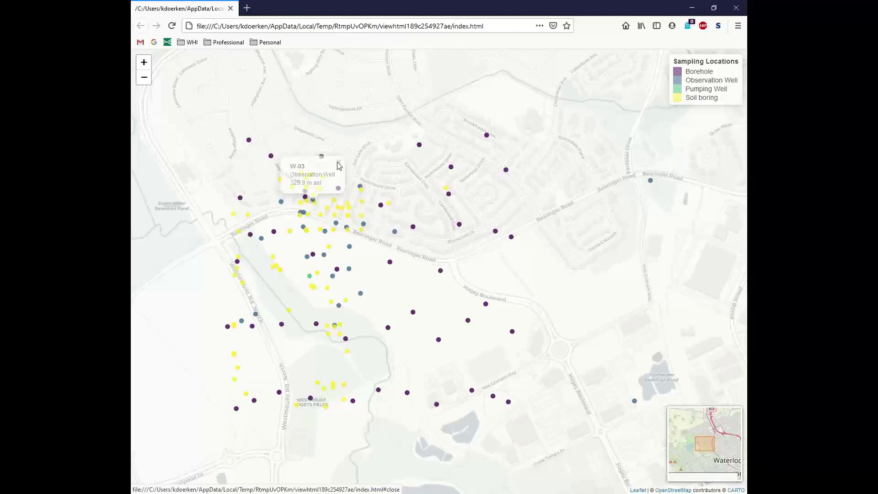
left_click(309, 232)
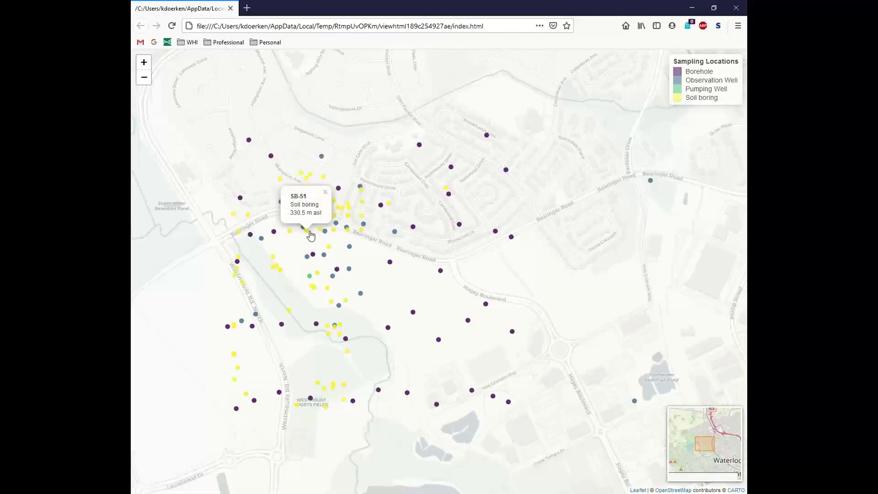
left_click(335, 223)
Step: Examine the sampling locations at regional scale around Waterloo and again at site scale on the map
scroll(510, 290, "down", 2)
scroll(377, 352, "down", 3)
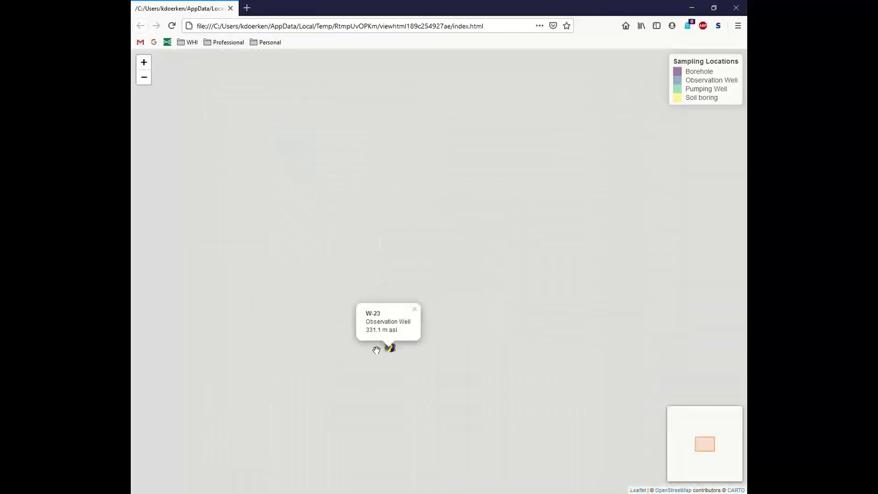
scroll(386, 350, "up", 2)
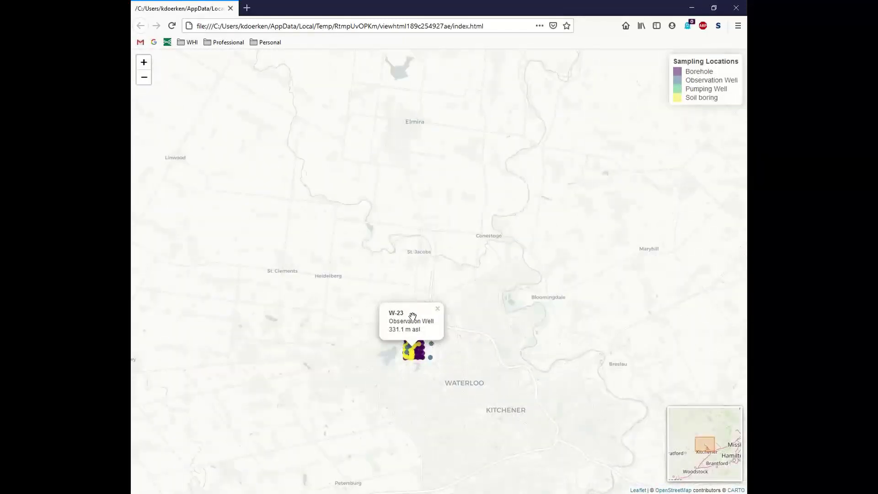
scroll(397, 351, "up", 2)
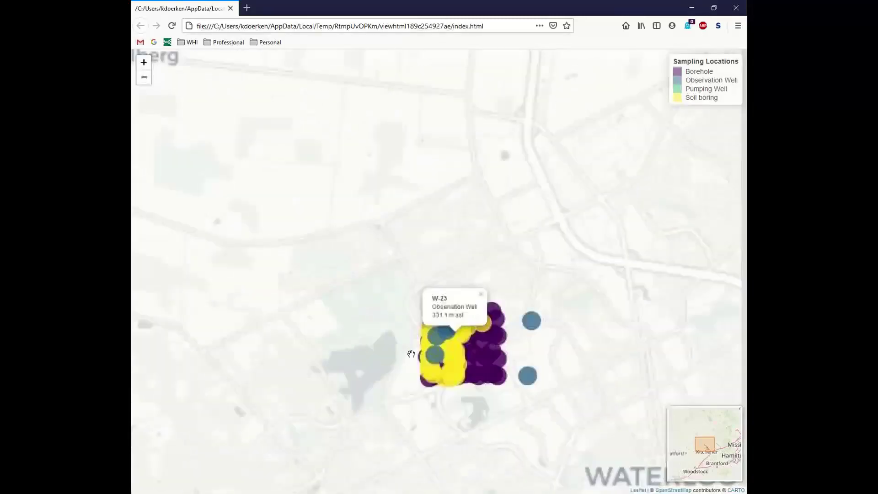
left_click_drag(472, 353, 364, 270)
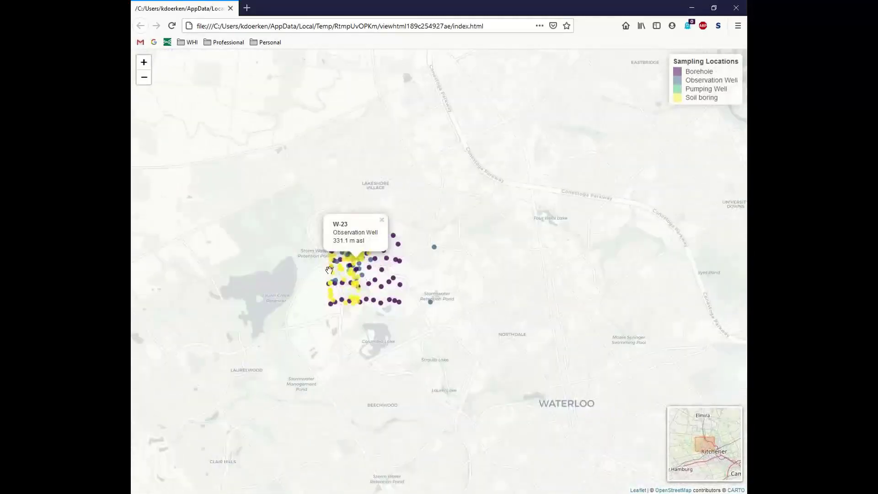
scroll(364, 270, "up", 1)
scroll(364, 270, "up", 1)
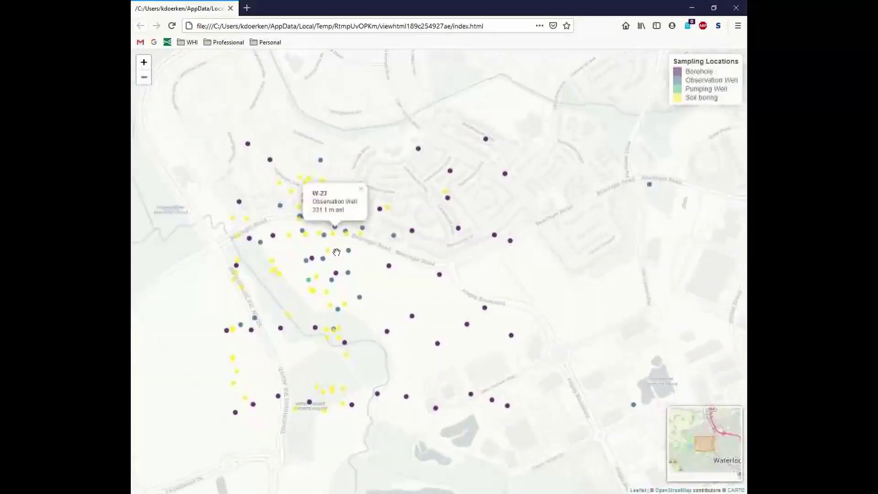
scroll(336, 252, "down", 1)
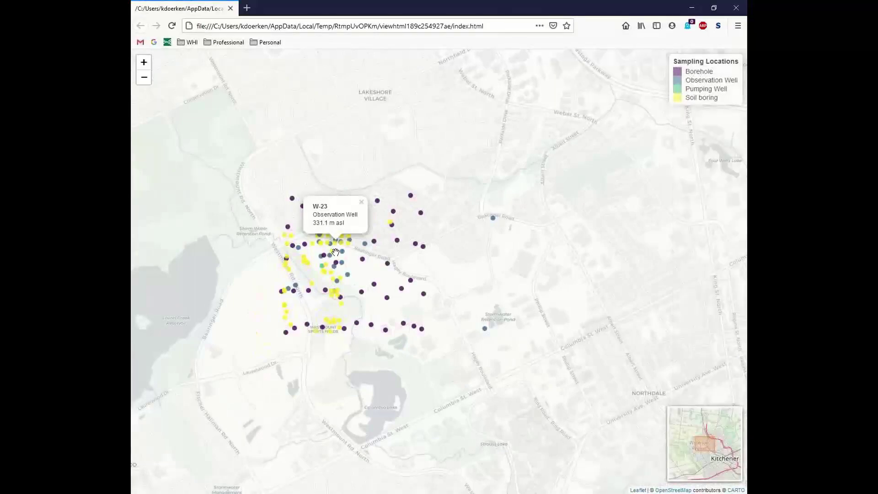
Step: Minimise the map browser, close the MW-3 scatter plot window and return to the script's mapping section
left_click(692, 7)
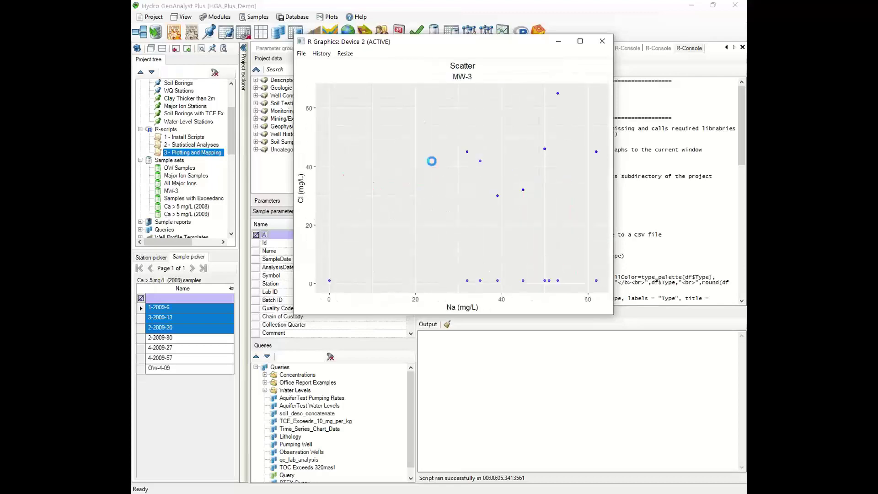
left_click(602, 41)
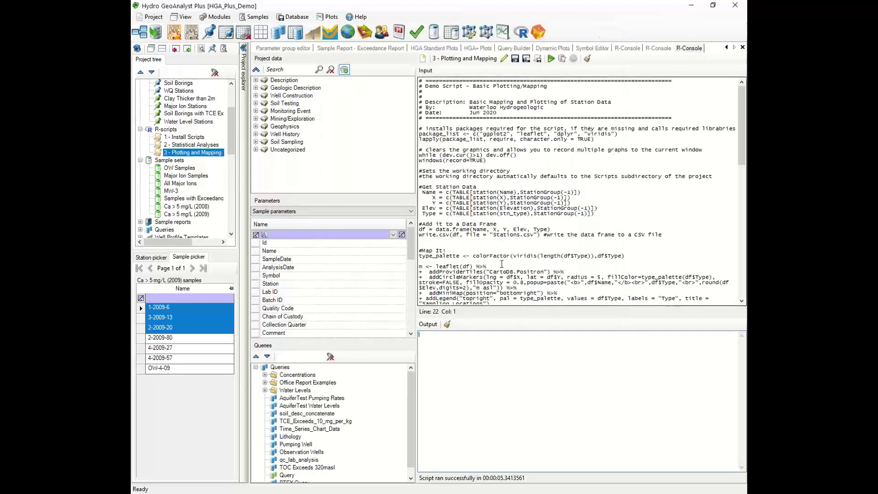
left_click(525, 245)
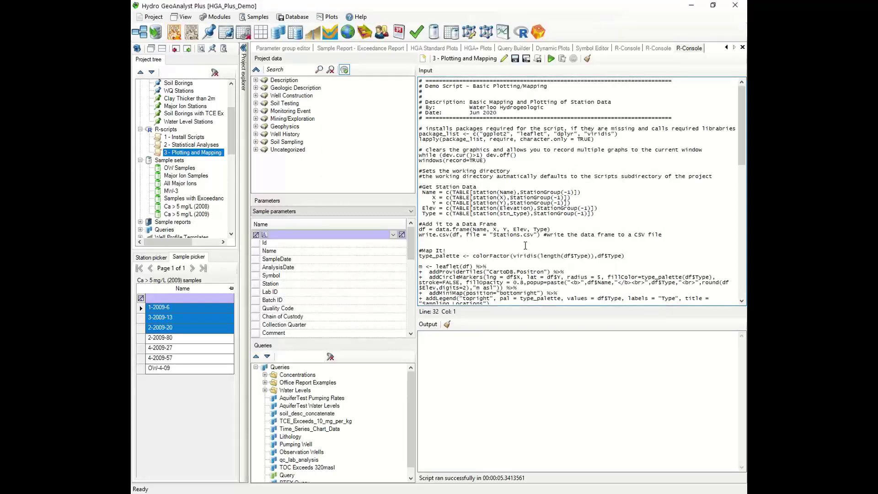